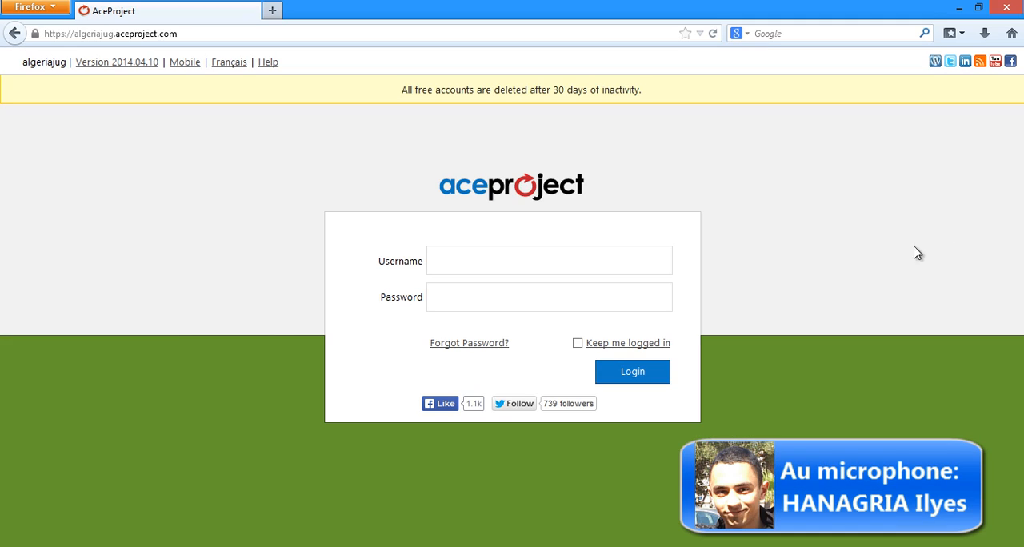
Step: Open the connection page and sign in to the algeriajug account with the username and account password
click(614, 260)
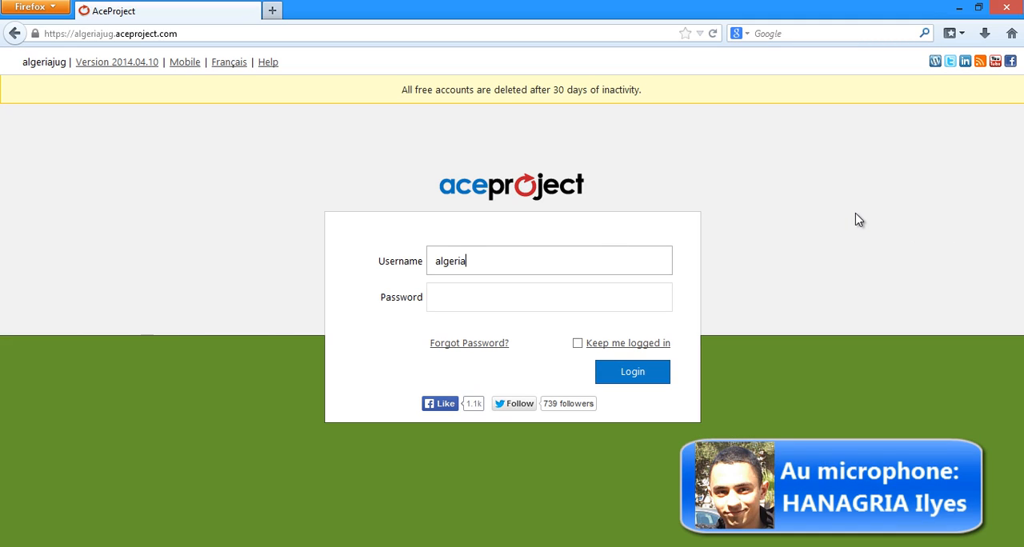
text(algeriajug)
key(Tab)
text(a)
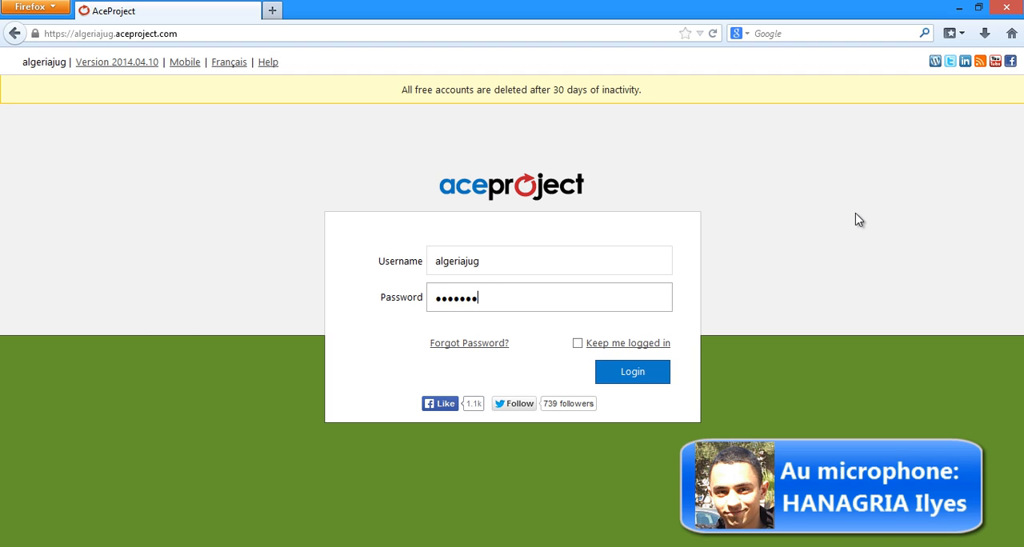
key(Return)
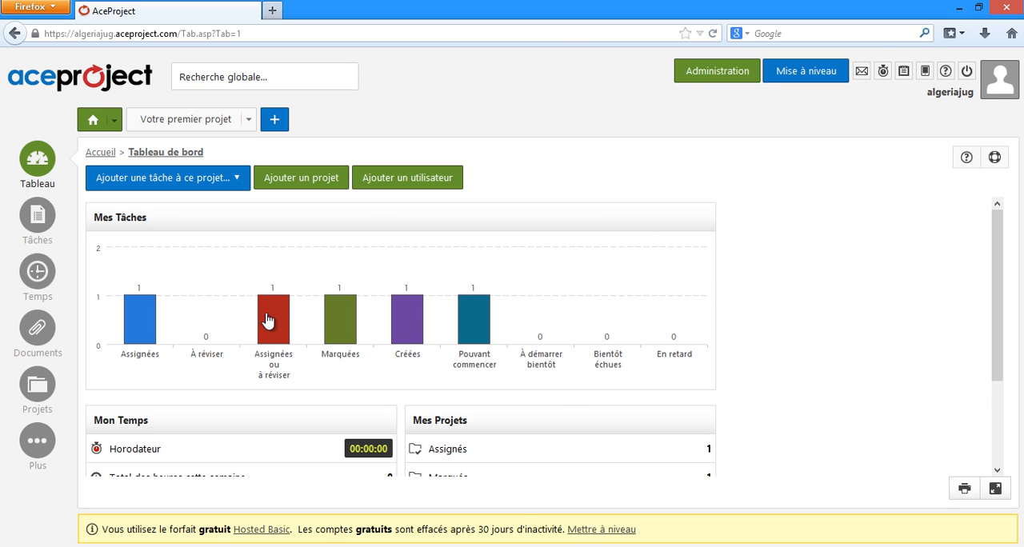
Step: Examine the dashboard and the options offered for the home, project, tasks, time, documents and projects sections
drag(1002, 308, 941, 277)
click(115, 120)
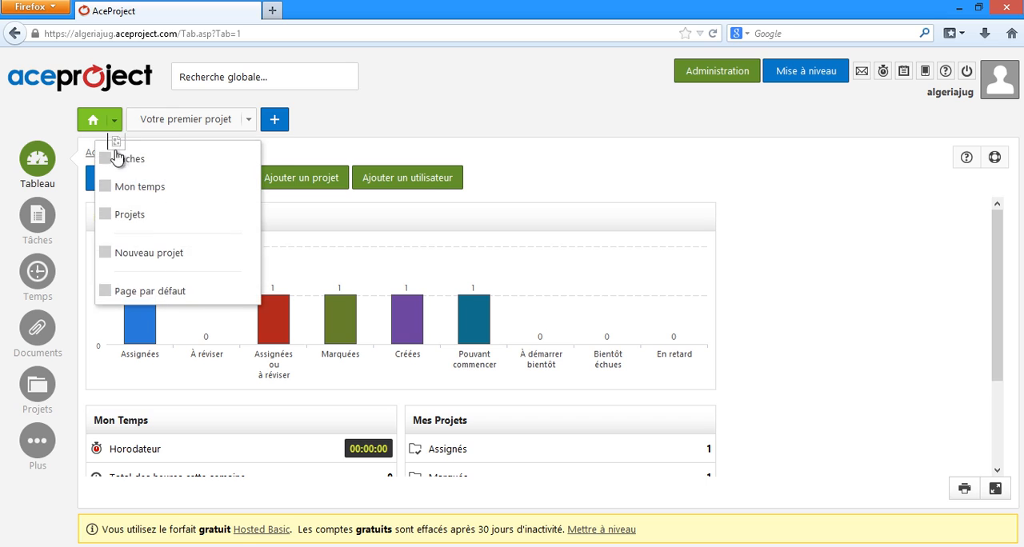
click(248, 120)
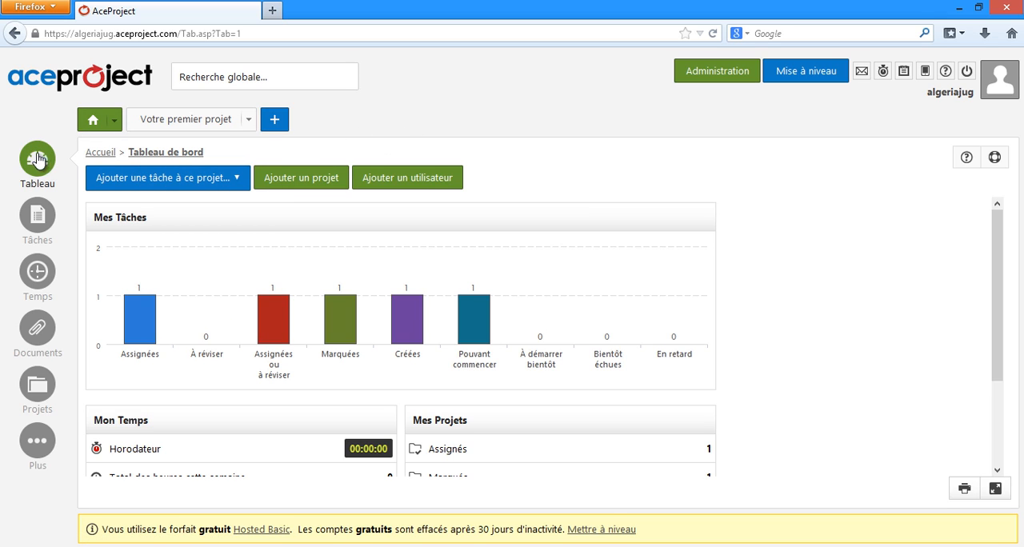
mouse_move(39, 238)
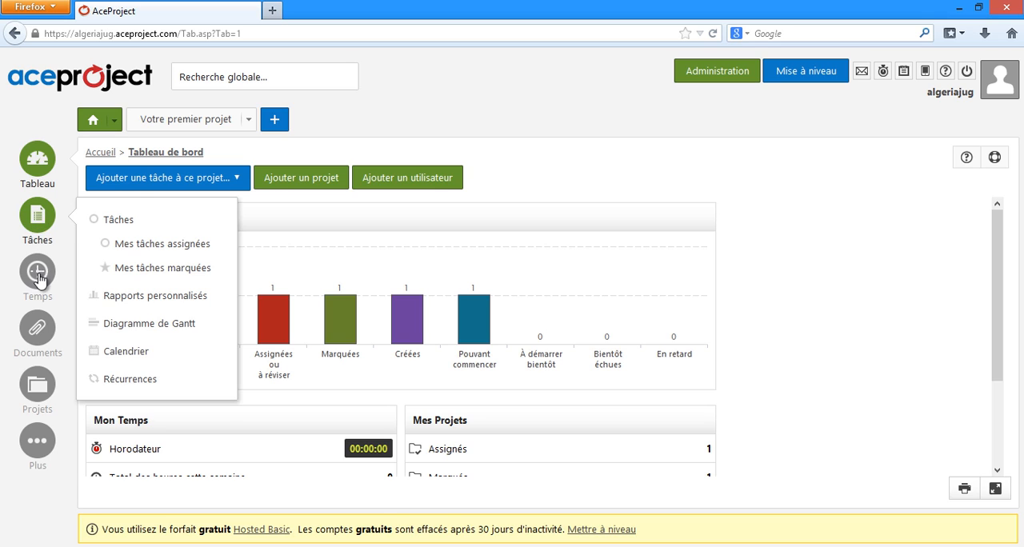
mouse_move(42, 282)
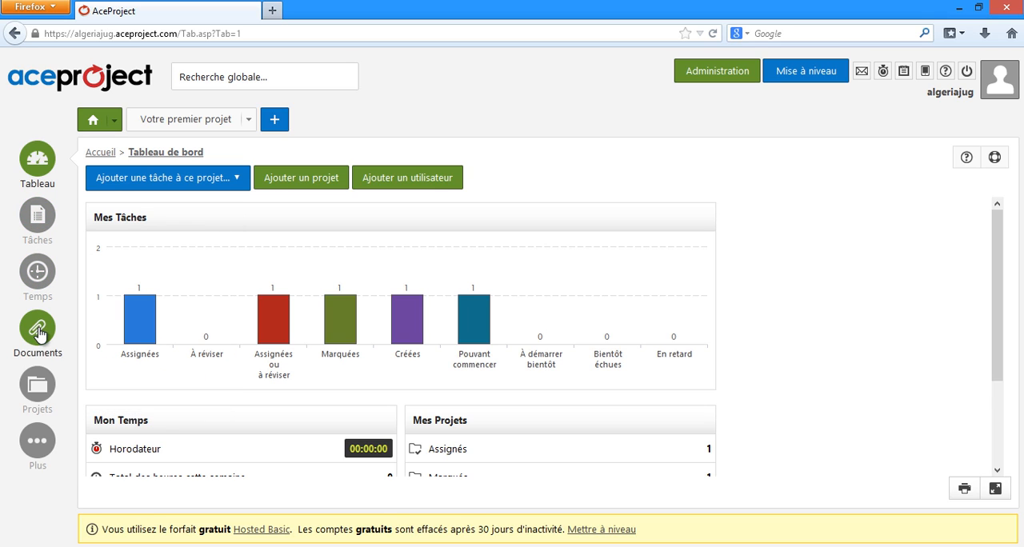
mouse_move(46, 392)
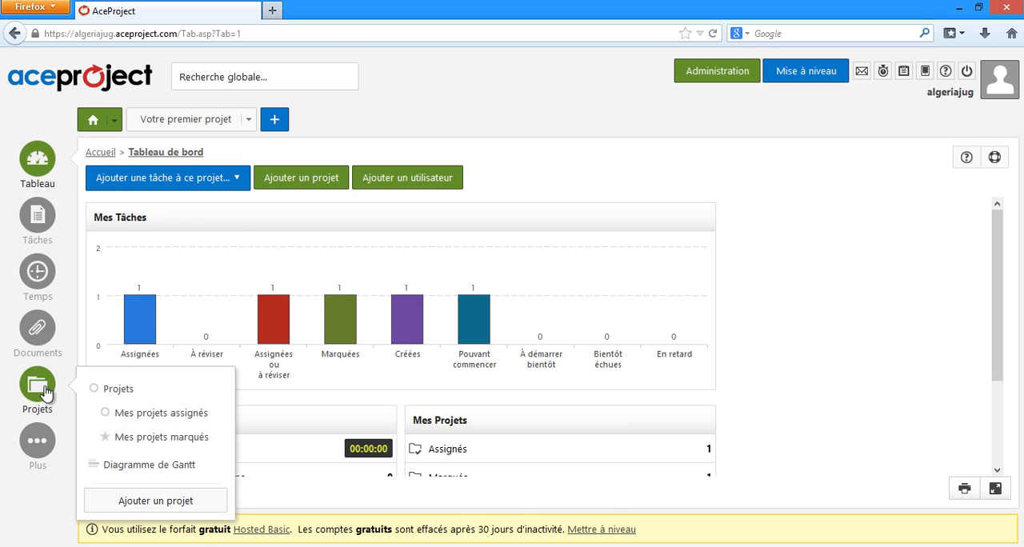
mouse_move(46, 450)
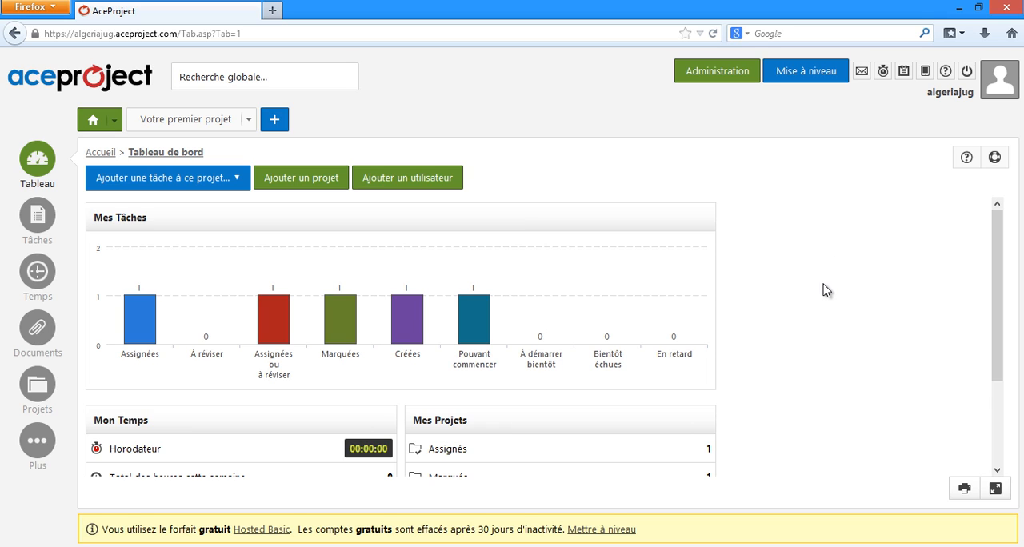
Step: Go to the account administration area and show the list of user groups (Groupes d'utilisateurs)
click(721, 80)
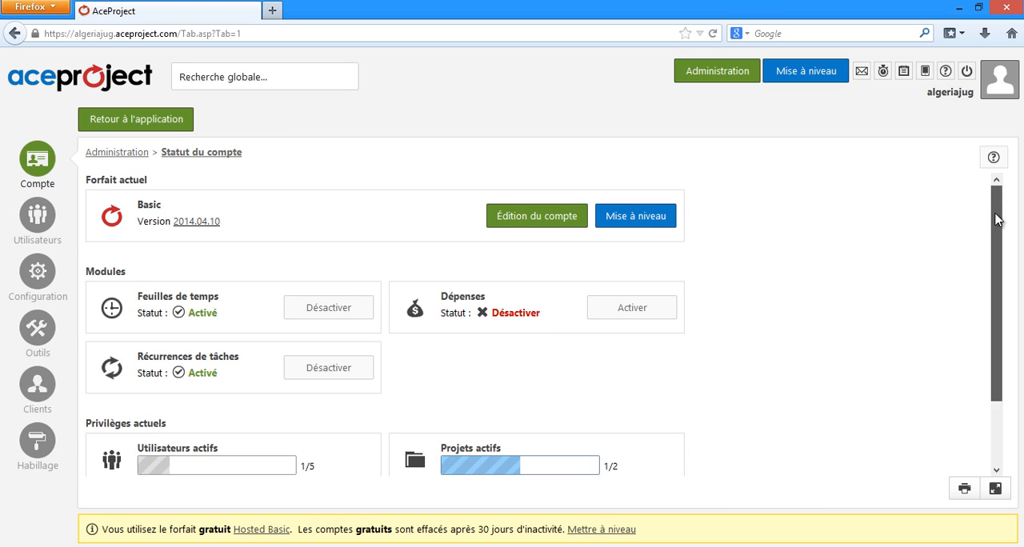
drag(997, 194, 948, 153)
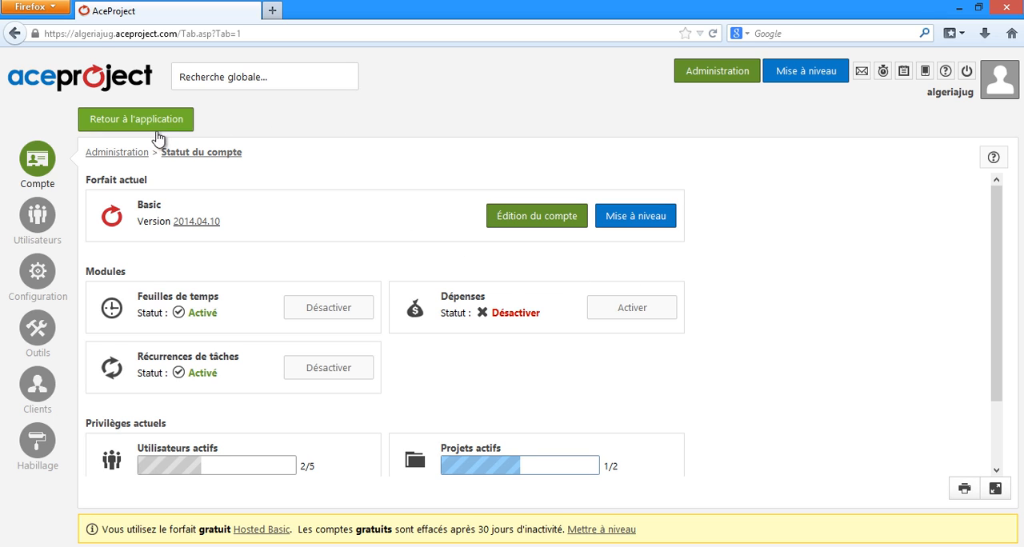
mouse_move(40, 218)
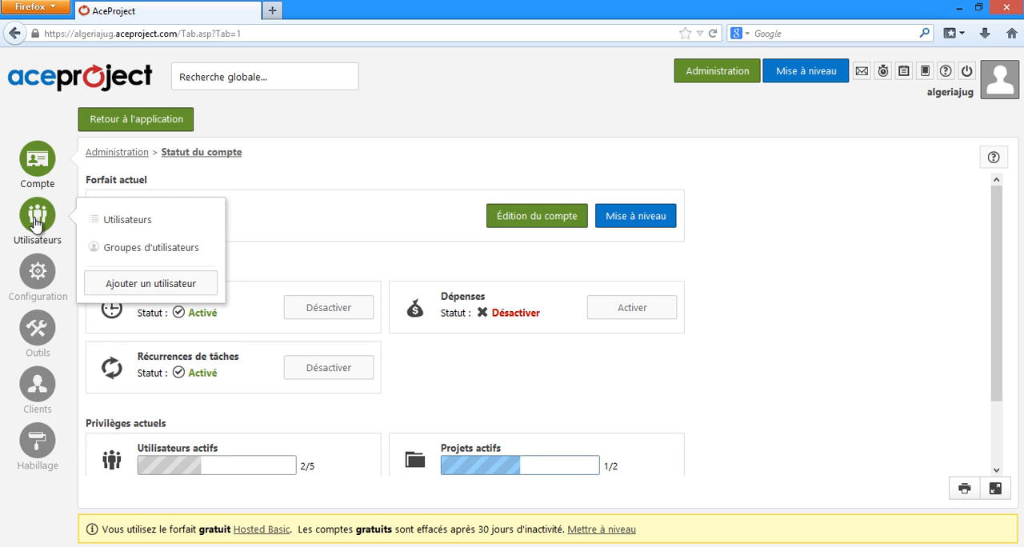
click(136, 250)
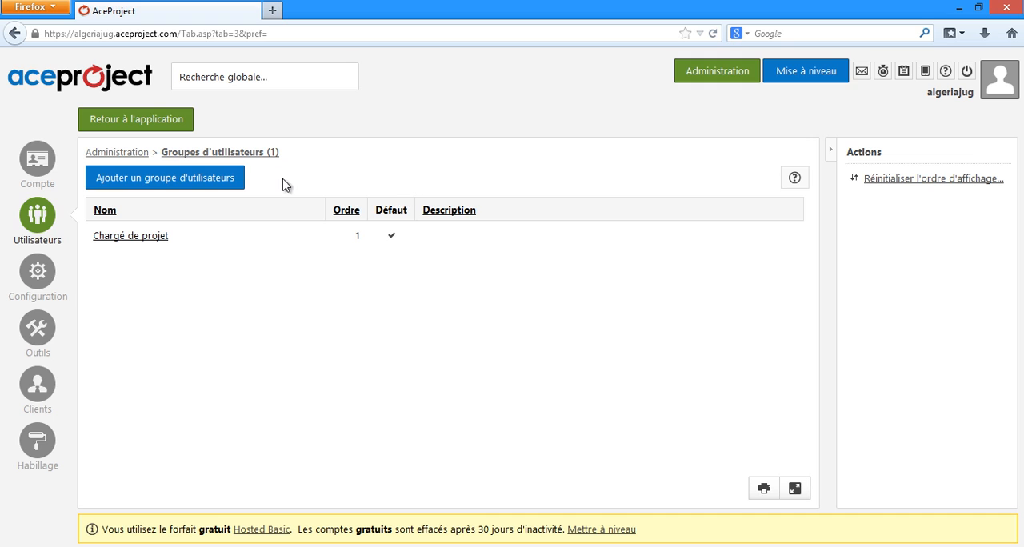
Step: Add a user group named Développeur Java SE with order 2 and save it
click(201, 189)
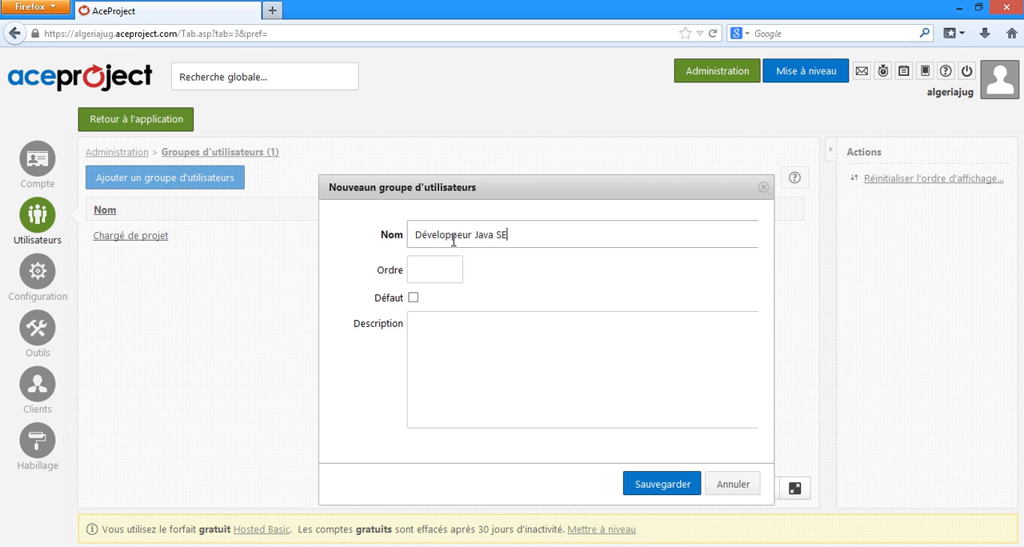
click(452, 269)
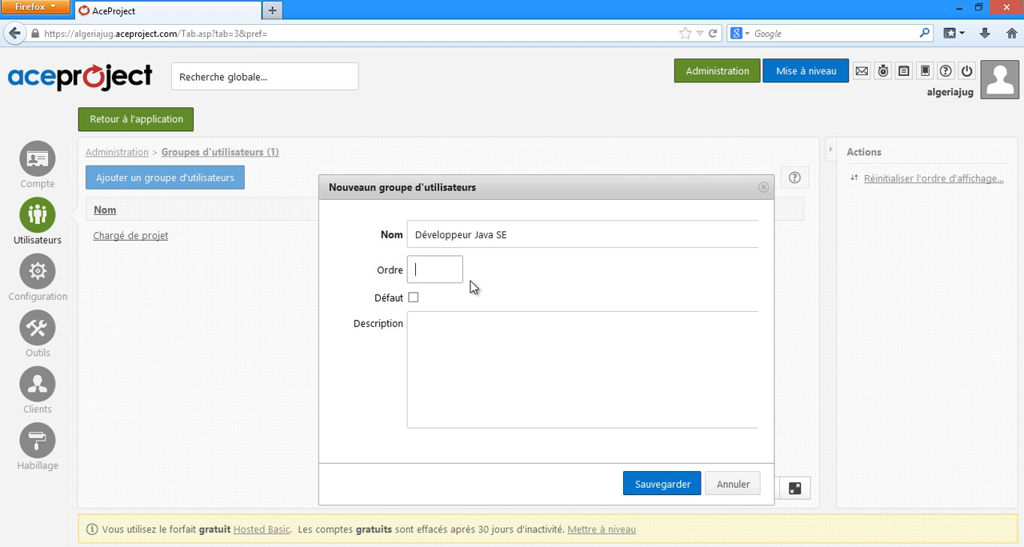
text(2)
click(640, 473)
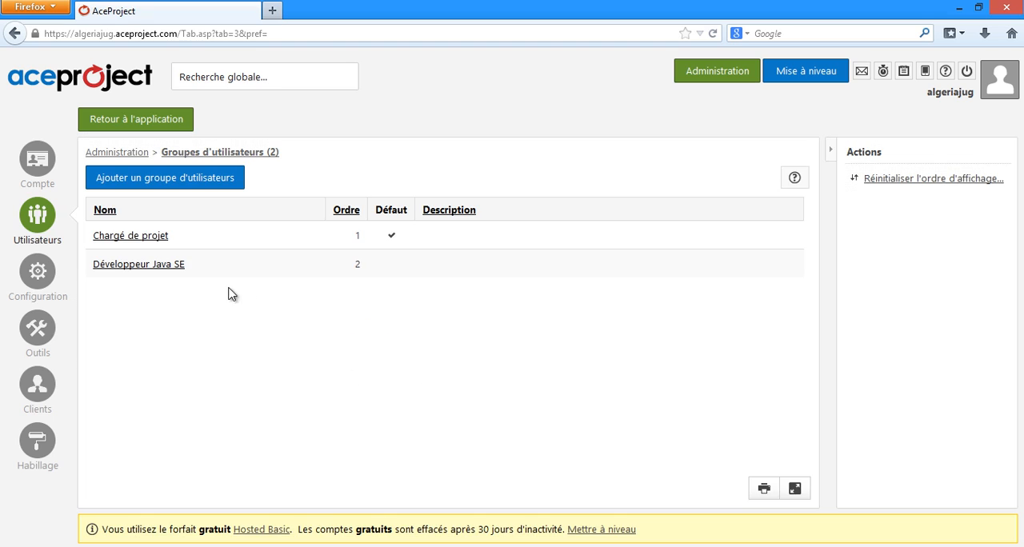
Step: Add a user group named Développeur Java EE with order 2 and save it
click(225, 186)
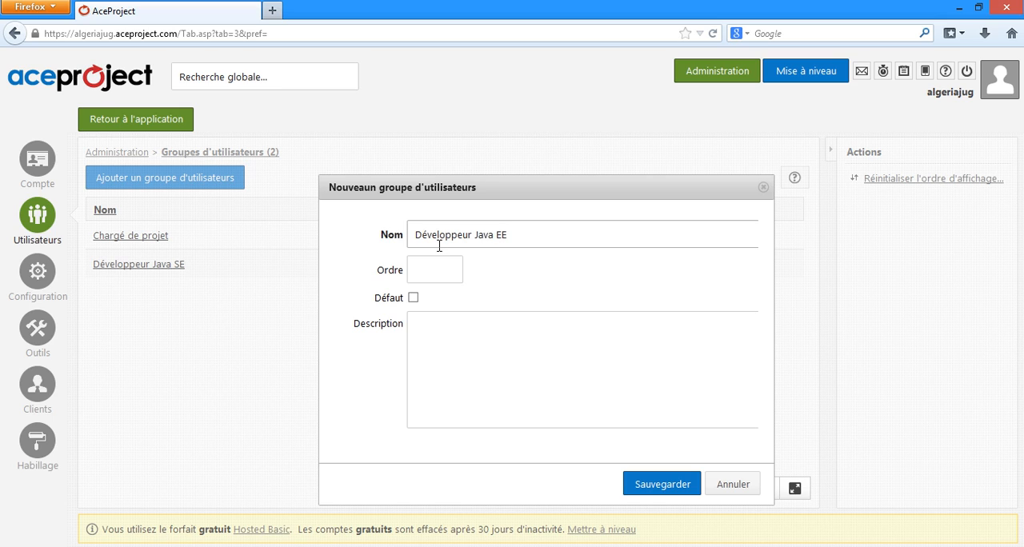
click(444, 275)
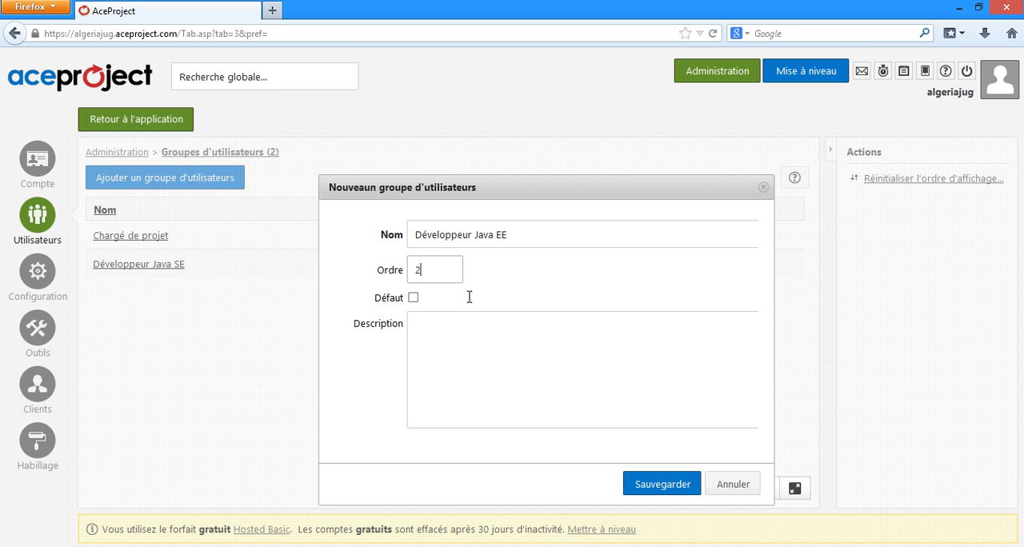
click(661, 484)
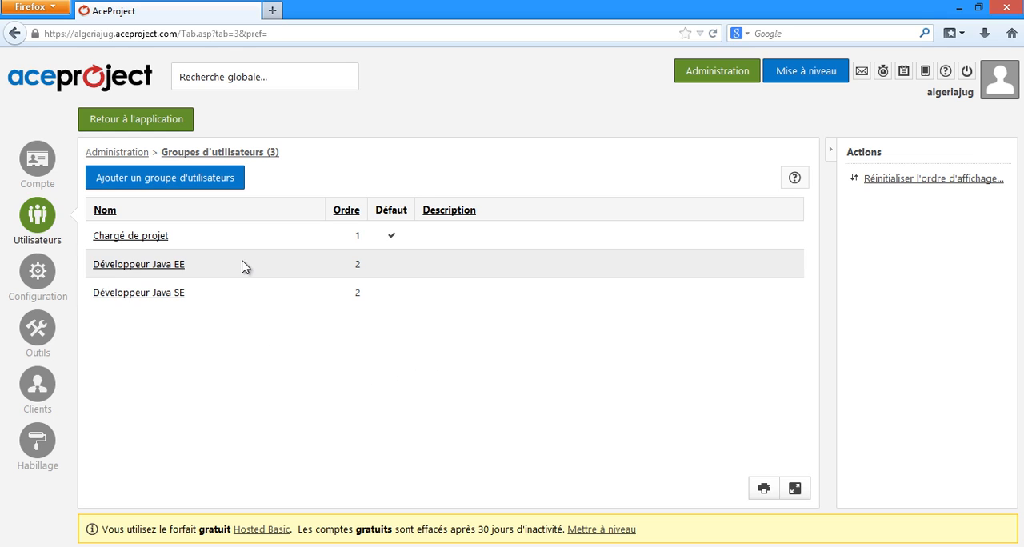
Step: Start a new user in the user administration and enter the username and password
mouse_move(38, 216)
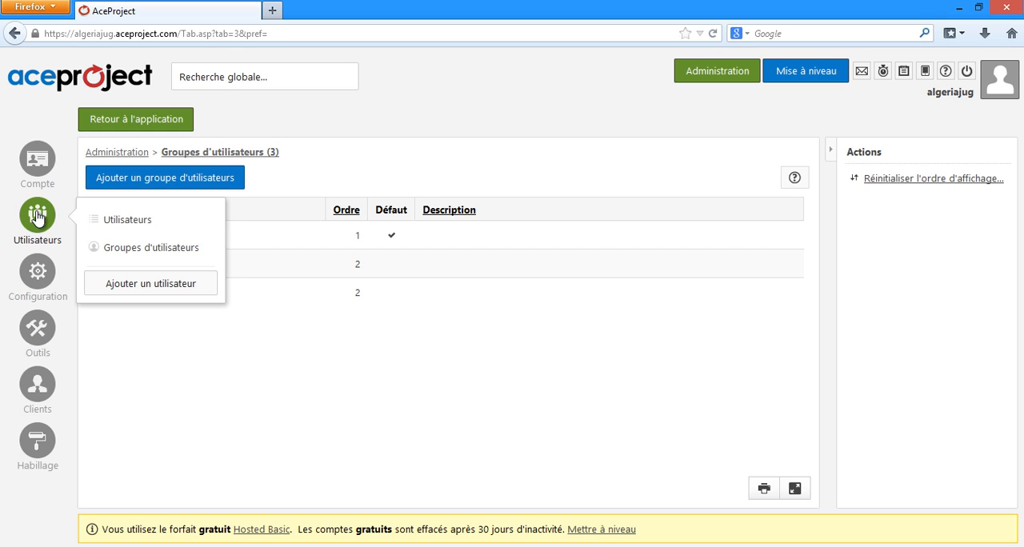
click(125, 223)
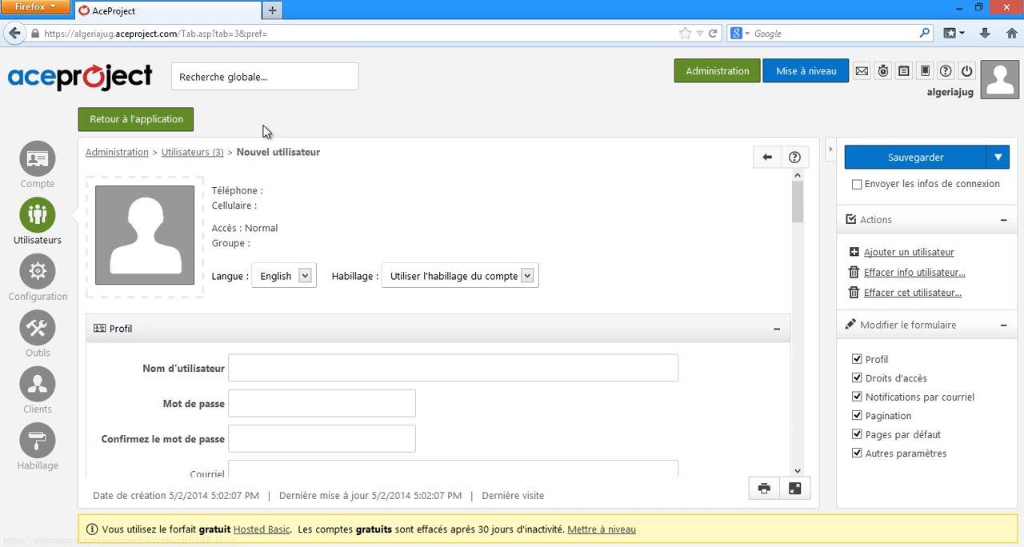
scroll(494, 259, down, 1)
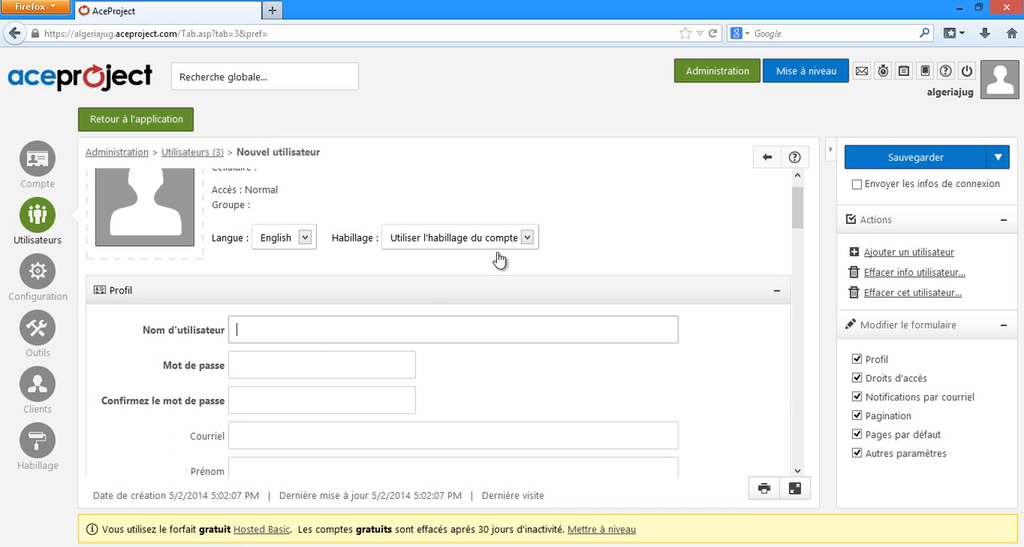
text(Hanagria)
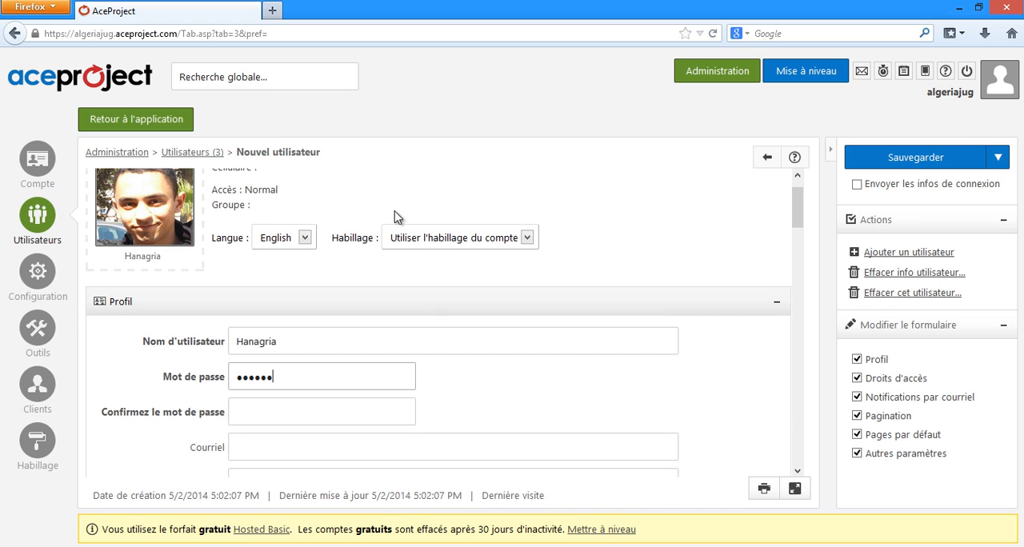
key(Tab)
text(••••••)
Step: Fill in the new user's e-mail address, first name and family name in the profile
scroll(217, 364, down, 2)
click(274, 381)
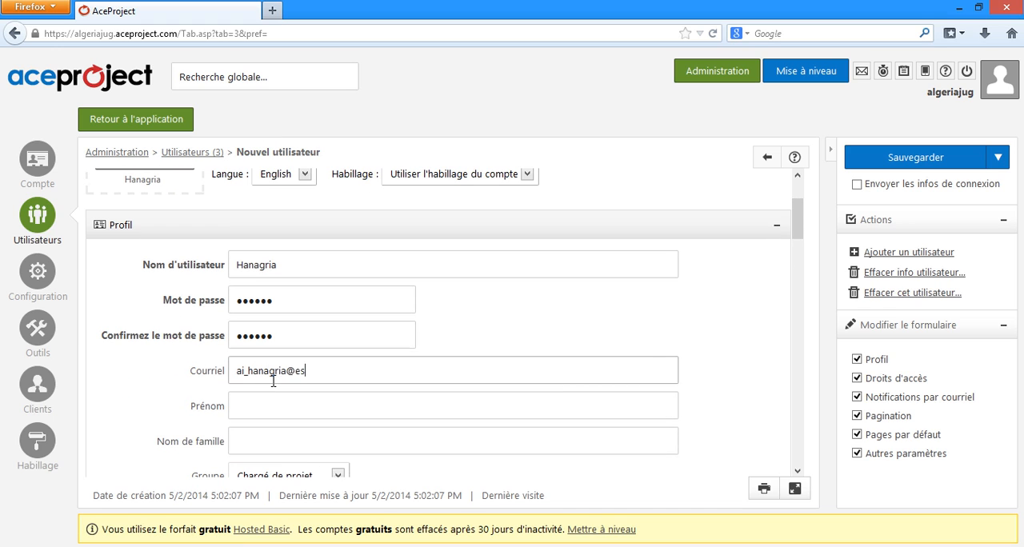
key(Tab)
text(Ilyes)
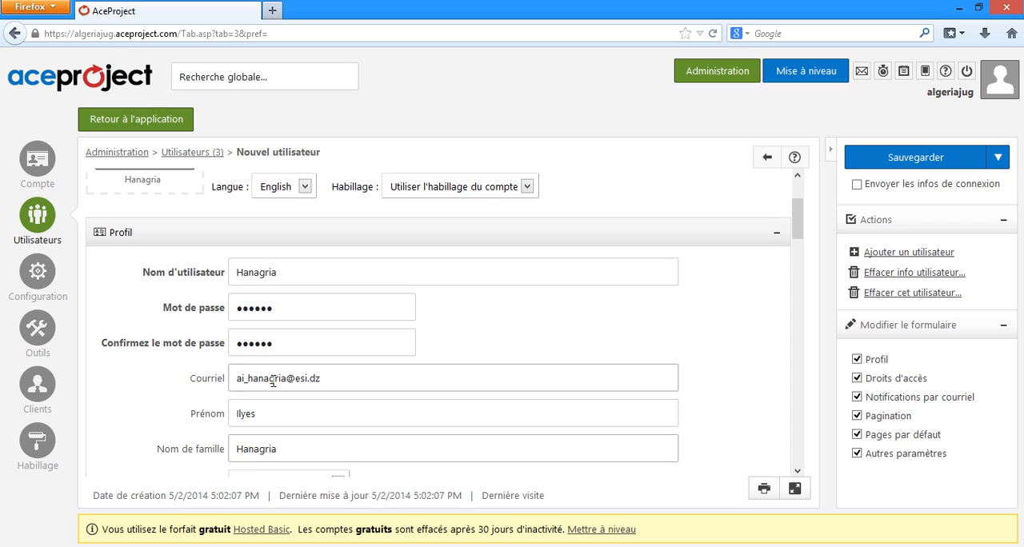
Step: Assign the new user to the group Chargé de projet and enter the phone number
scroll(274, 381, down, 2)
click(337, 330)
click(328, 354)
click(327, 357)
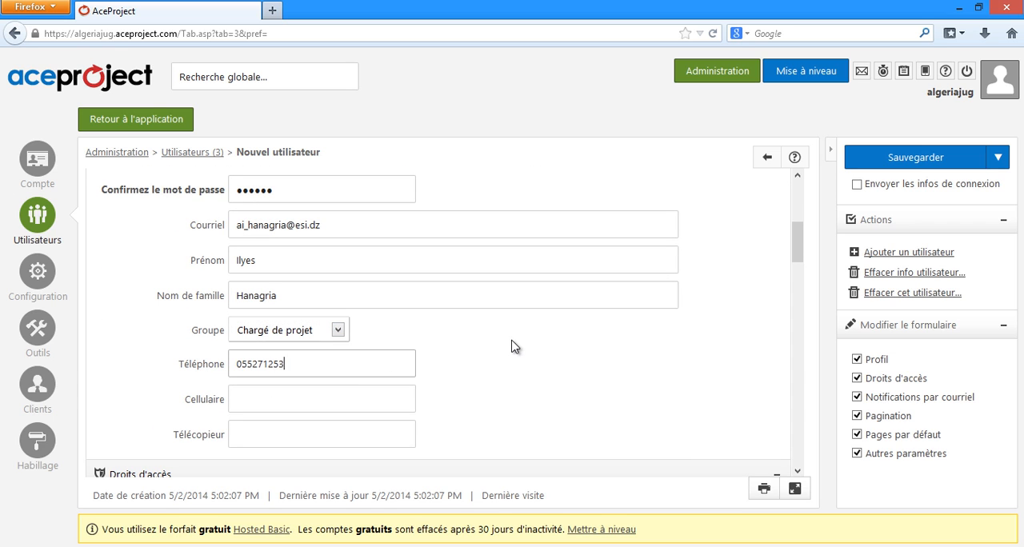
Step: Give the new user Administrateur access with the status Actif - Accès permis
scroll(512, 346, down, 5)
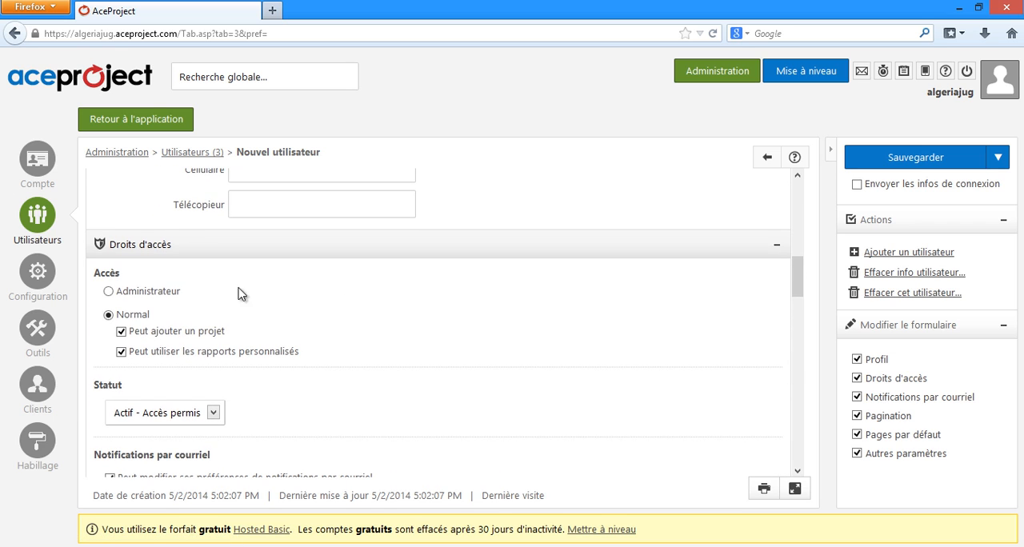
click(150, 295)
scroll(192, 304, down, 3)
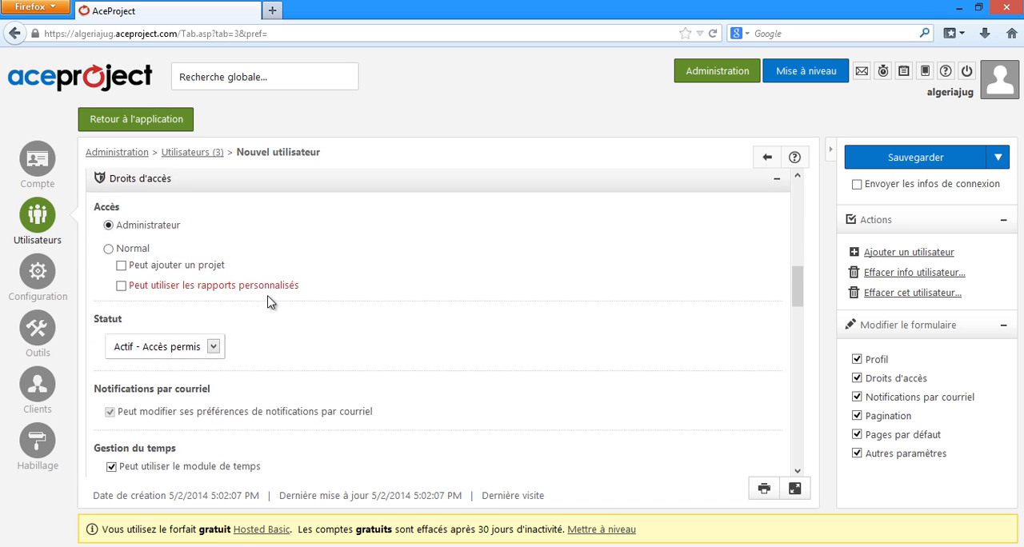
click(213, 298)
click(237, 302)
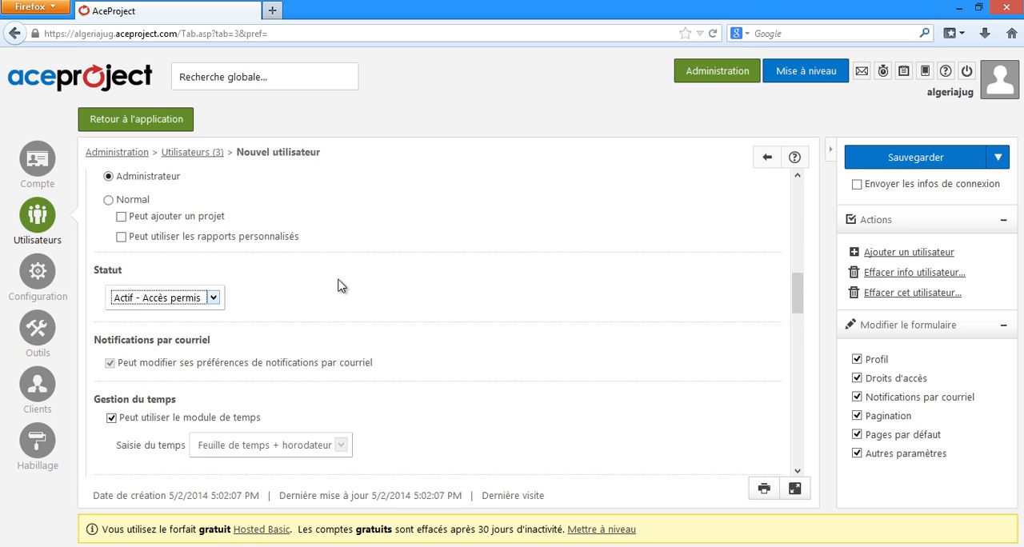
Step: Choose Quotidiennement, en excluant les fins de semaine as the frequency of the user's task reminder e-mails
scroll(340, 283, down, 3)
scroll(449, 300, down, 6)
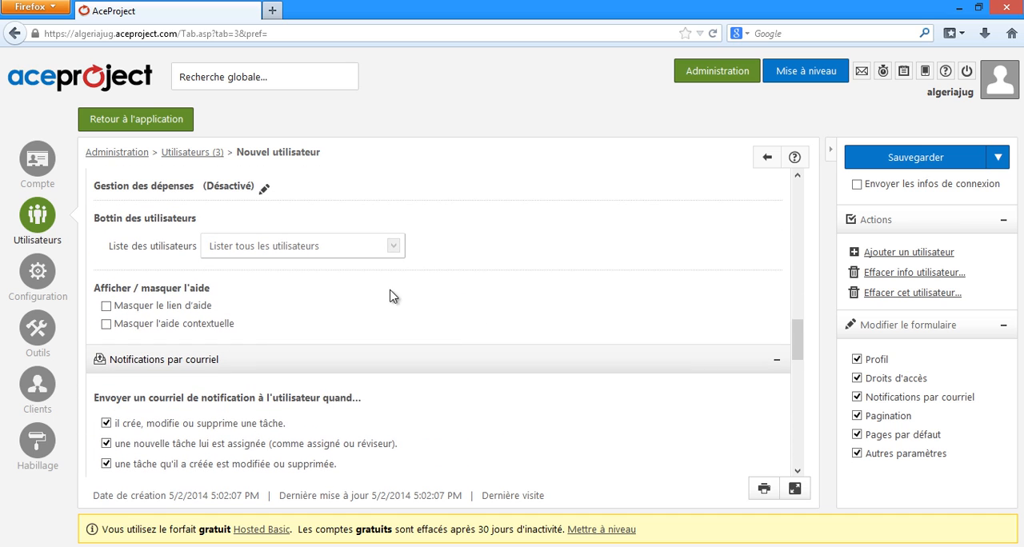
scroll(581, 275, down, 4)
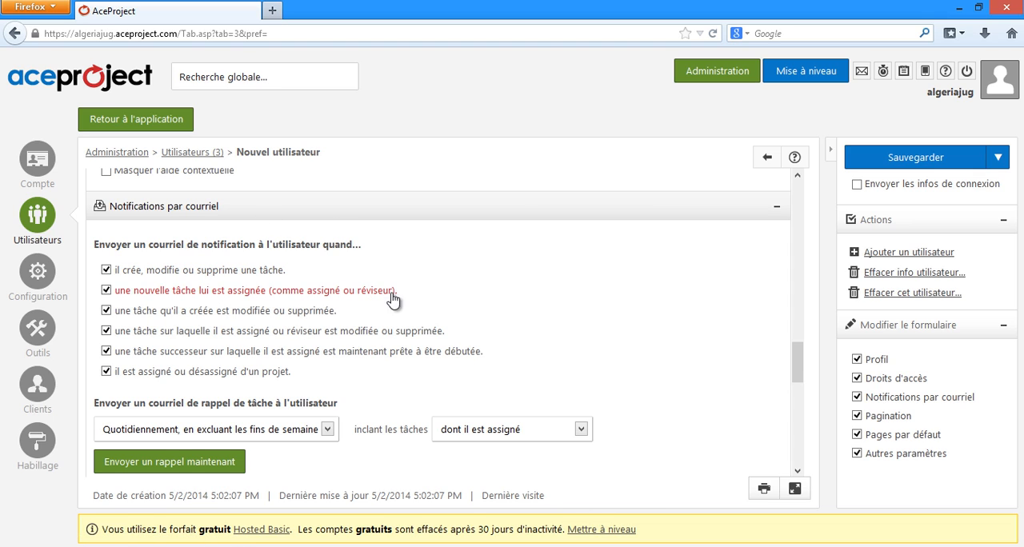
scroll(577, 290, down, 1)
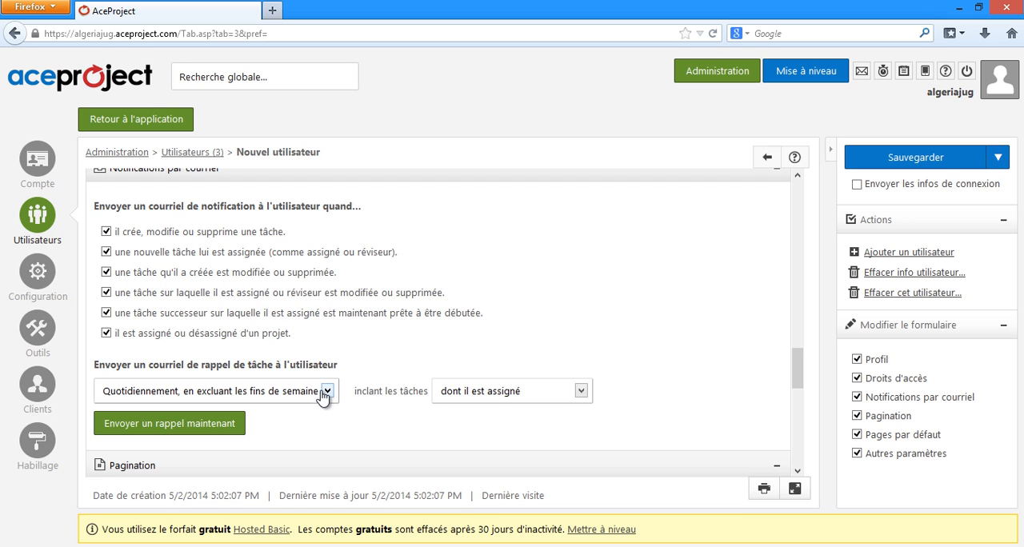
click(325, 391)
click(315, 391)
Step: Review the pagination and default page settings, and save the new user
scroll(439, 350, down, 6)
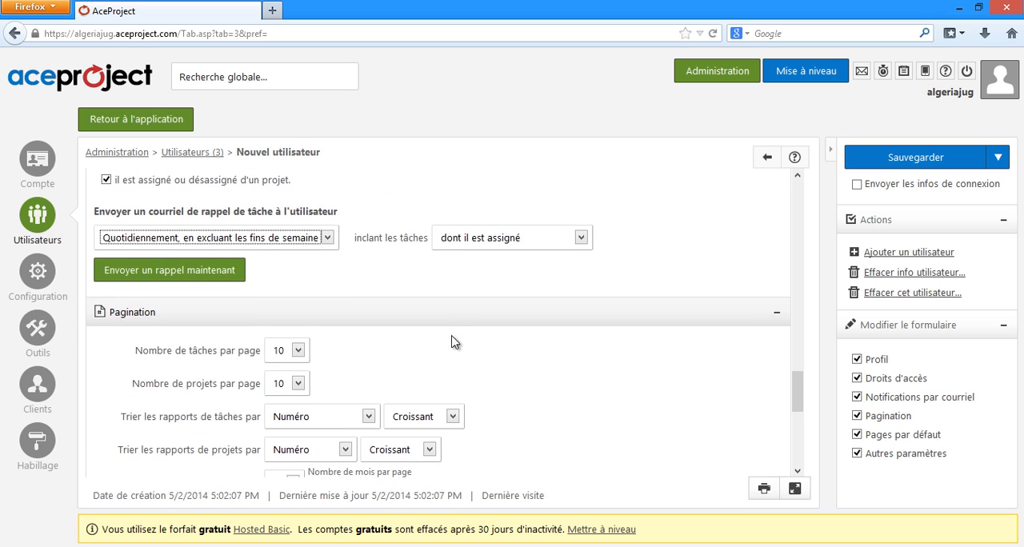
scroll(502, 274, down, 3)
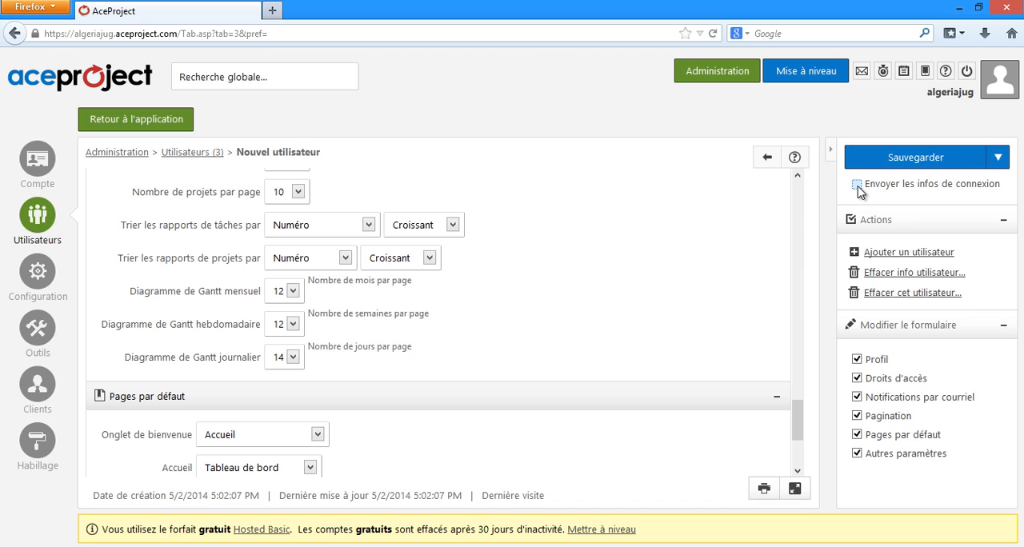
click(921, 159)
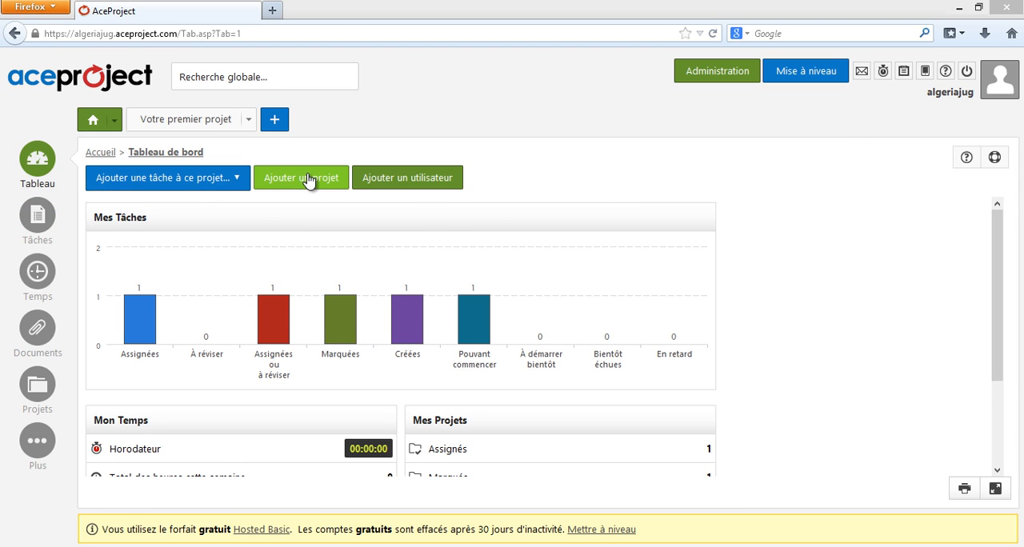
Step: Start a new project and choose Créer un projet, so that it is built without a template
click(310, 179)
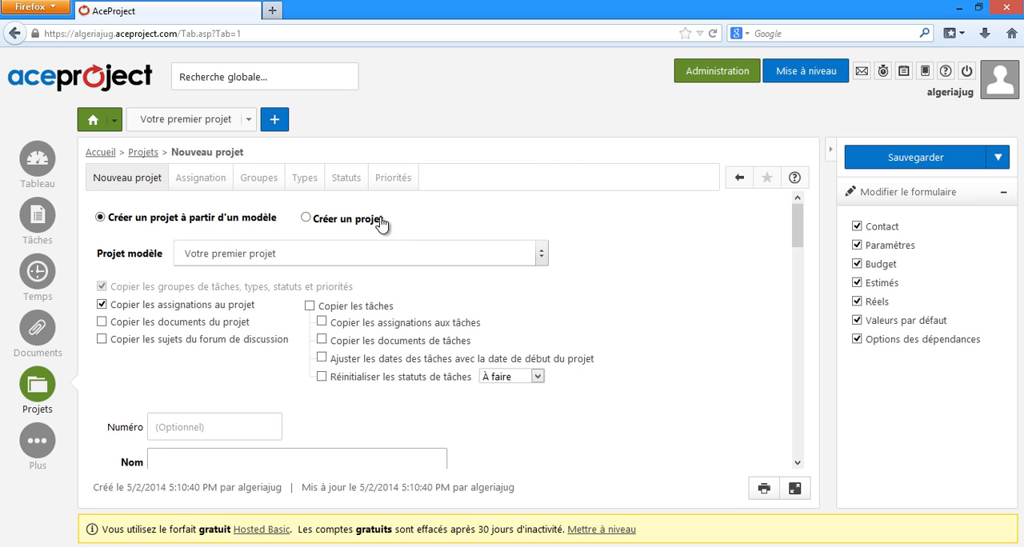
scroll(424, 218, down, 1)
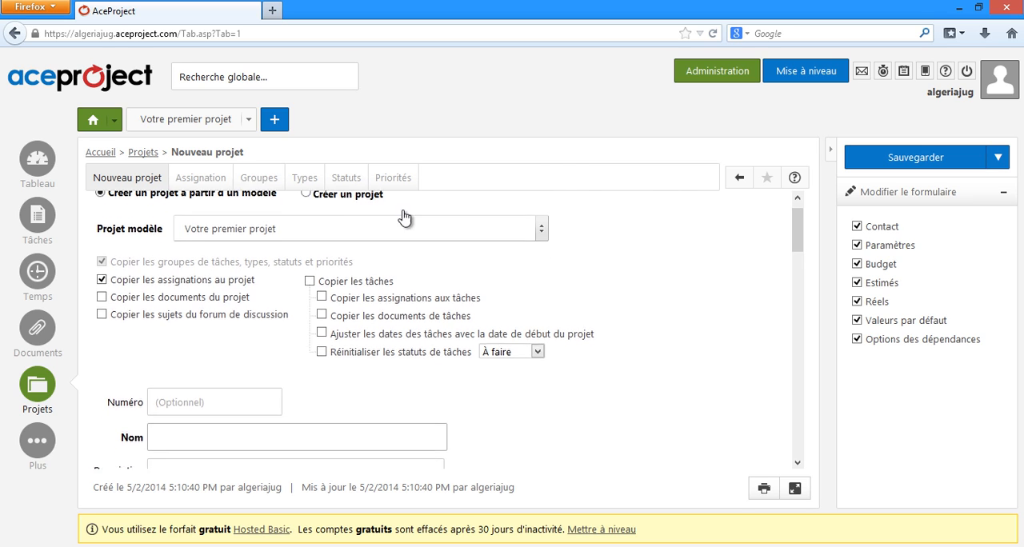
scroll(384, 212, up, 1)
click(355, 221)
click(355, 222)
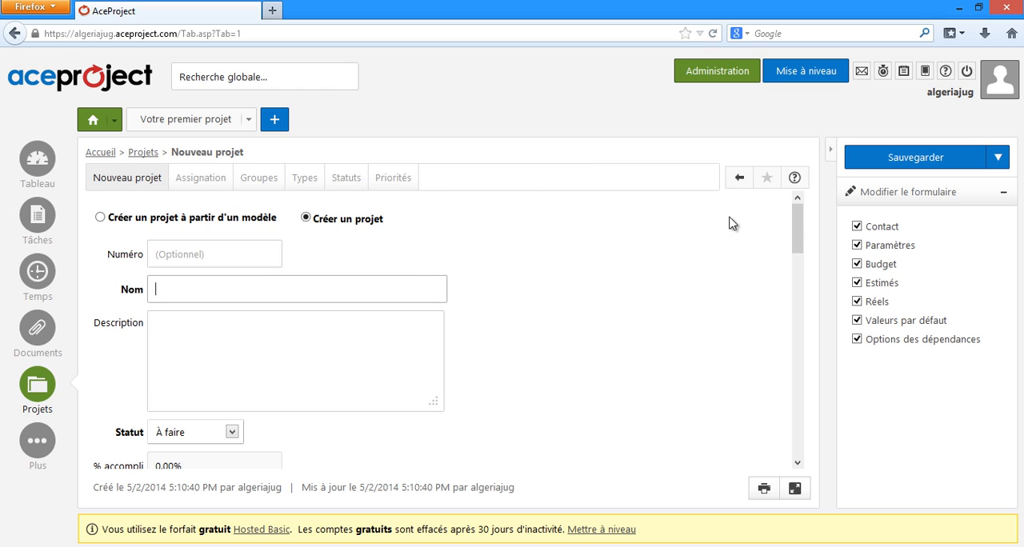
click(248, 228)
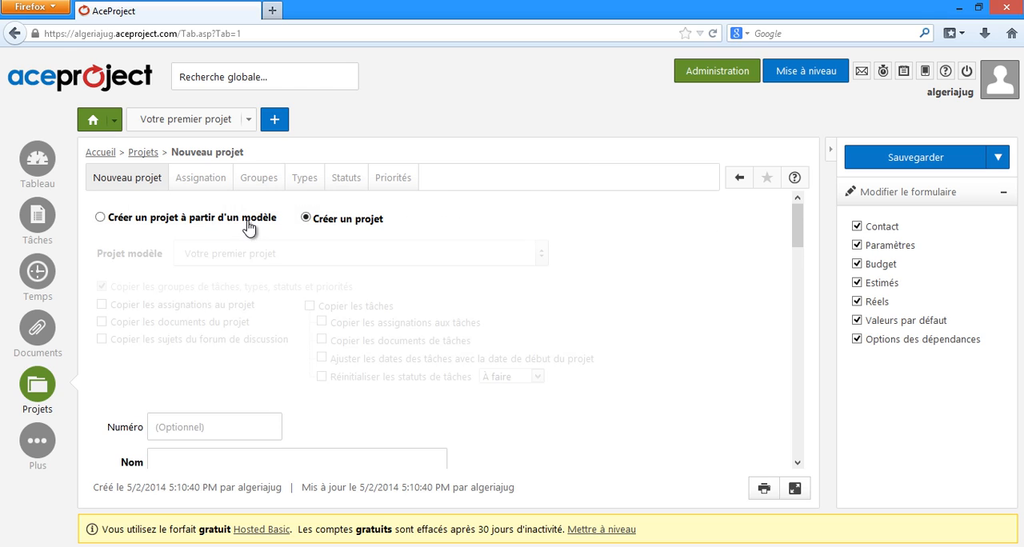
click(352, 226)
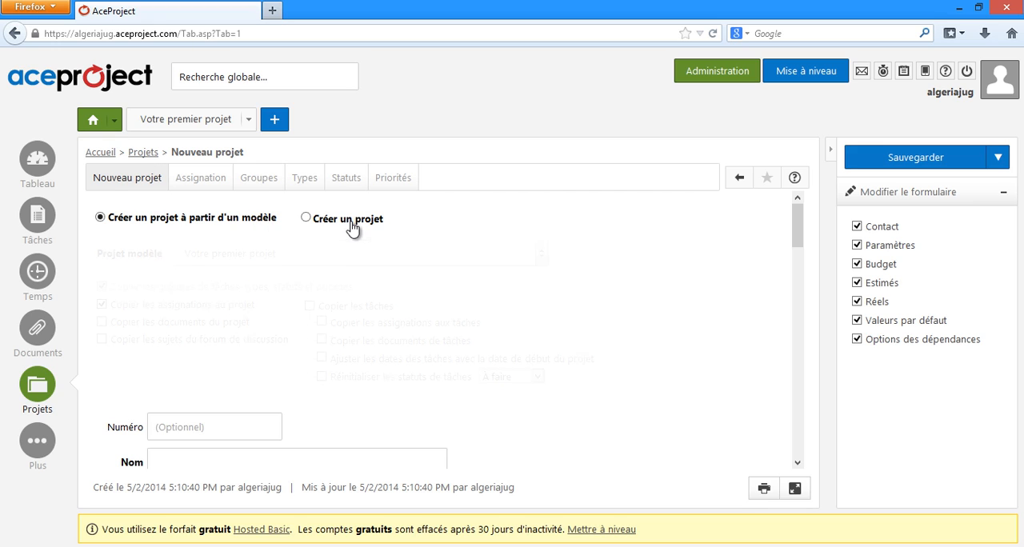
Step: Name the project Réalisation d'une application web Java EE and give it the status À faire
scroll(234, 244, down, 1)
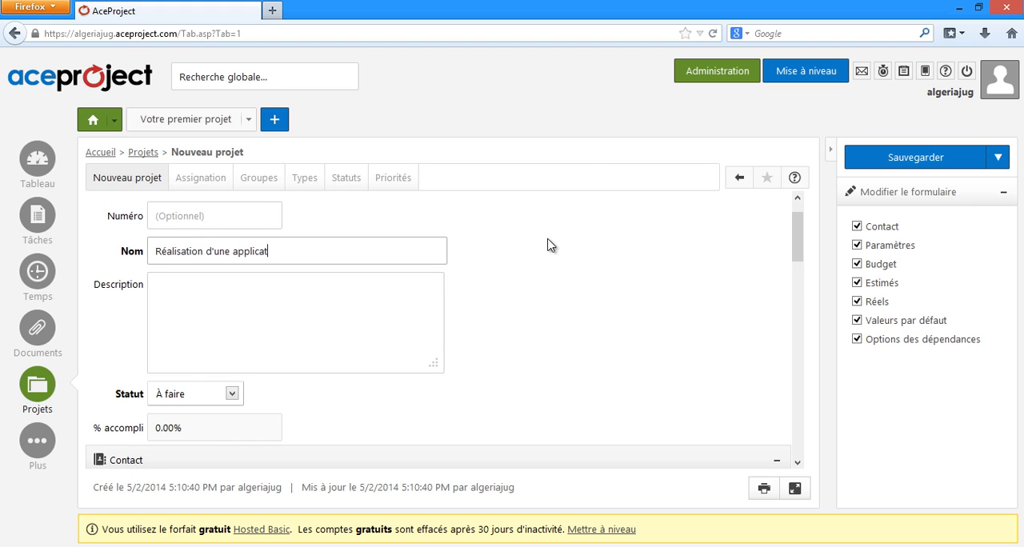
text(a EE)
scroll(244, 341, down, 1)
click(232, 355)
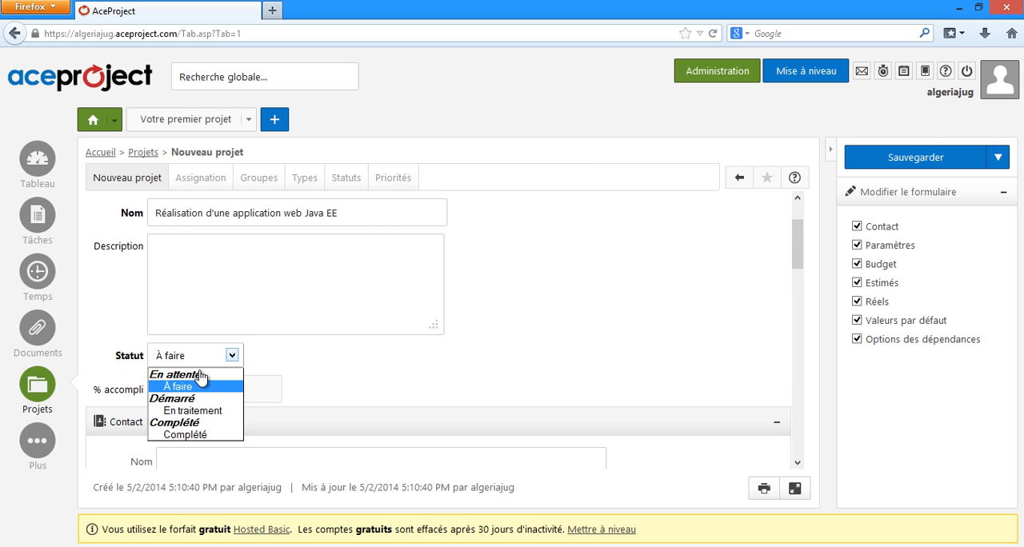
click(202, 387)
scroll(240, 344, down, 2)
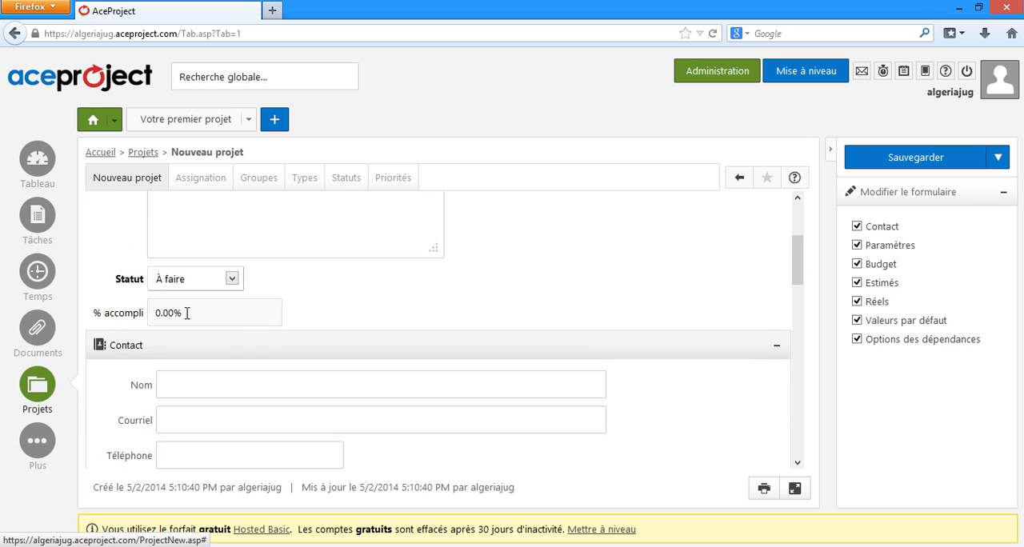
Step: Set the project's budget to 200 hours and its estimated dates to 5/3/2014 for the start and 6/17/2014 for the end
scroll(270, 333, down, 5)
click(260, 309)
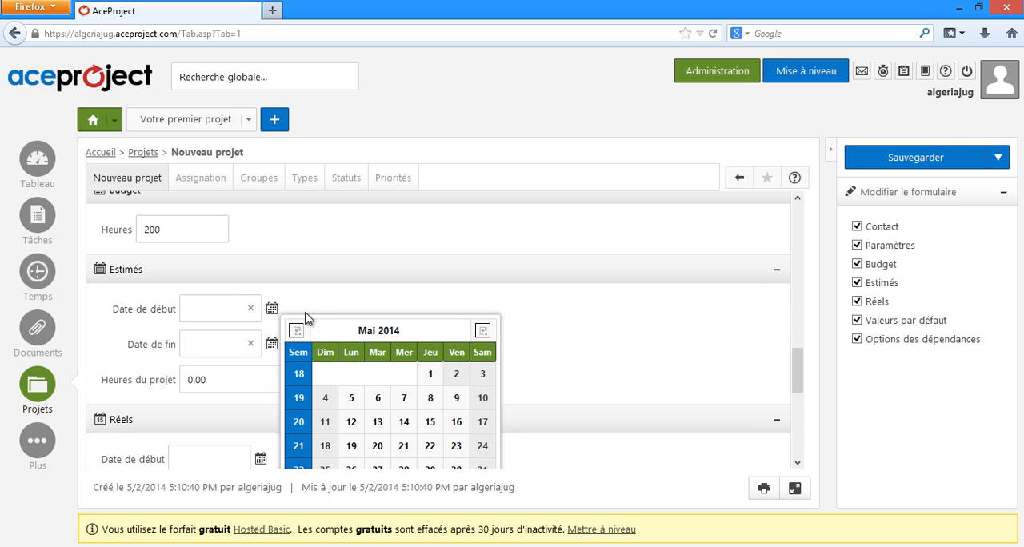
click(434, 394)
click(272, 344)
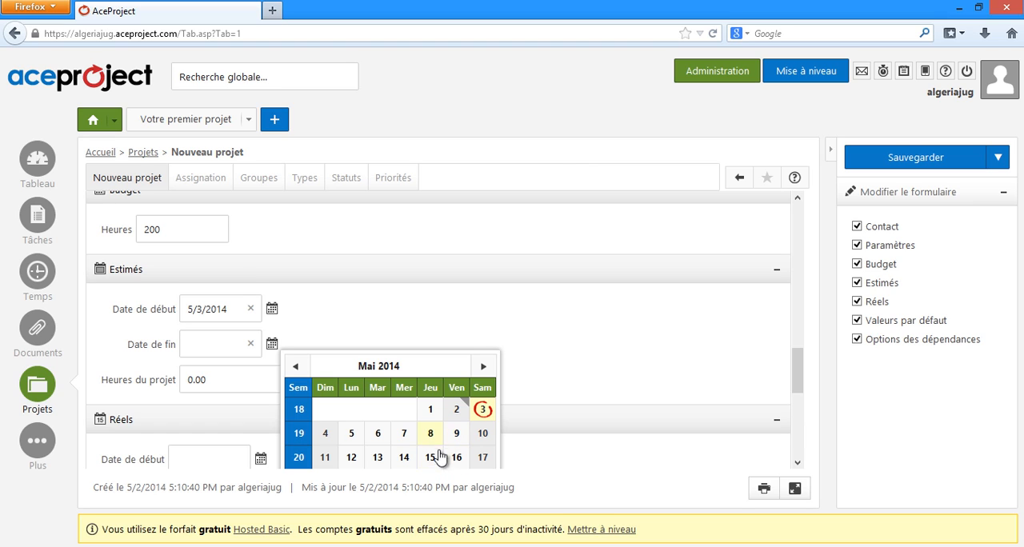
click(483, 366)
click(378, 458)
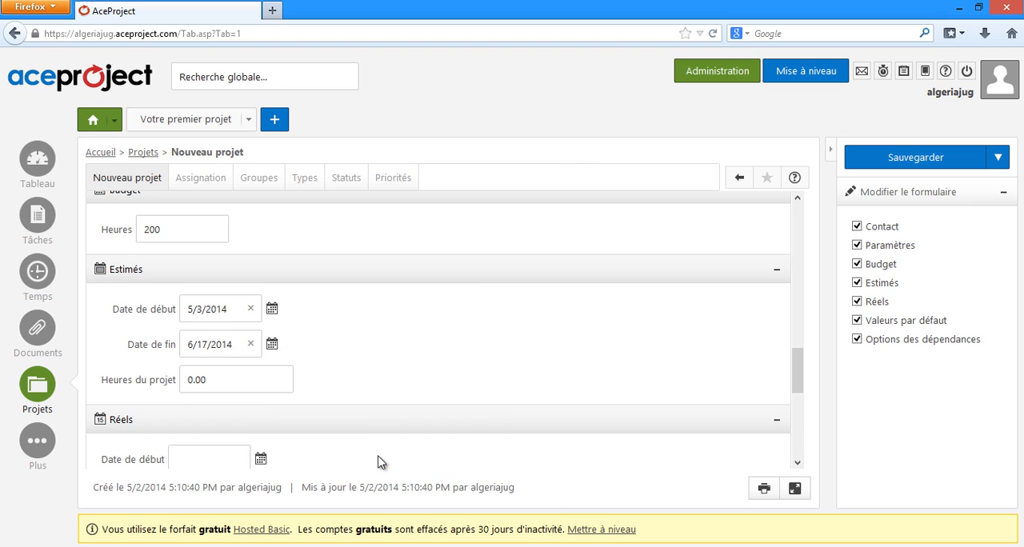
Step: Set the estimated project hours to 100
scroll(299, 337, down, 1)
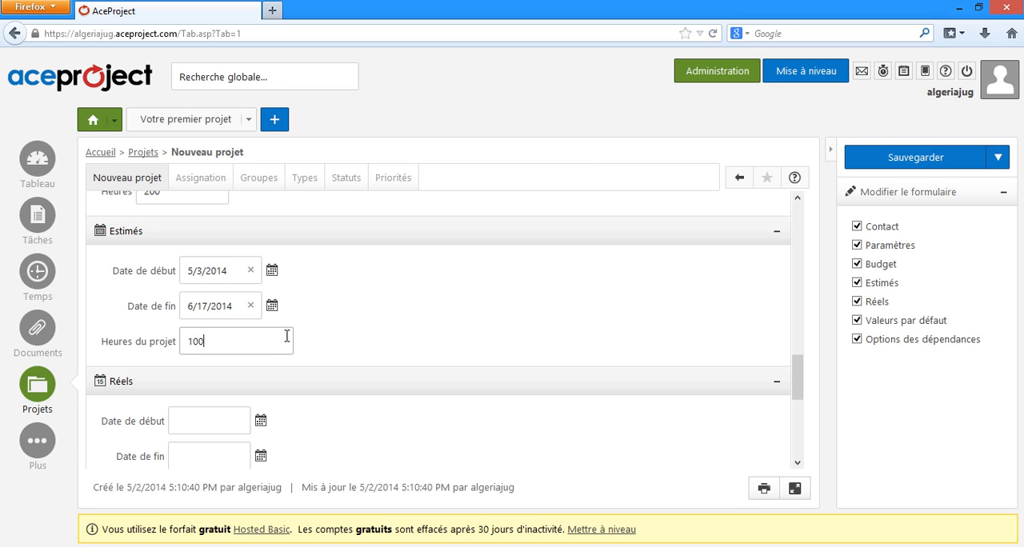
click(413, 320)
click(235, 418)
click(317, 406)
Step: Review the actual dates, default task values and dependency options, and save the new project
scroll(325, 366, down, 3)
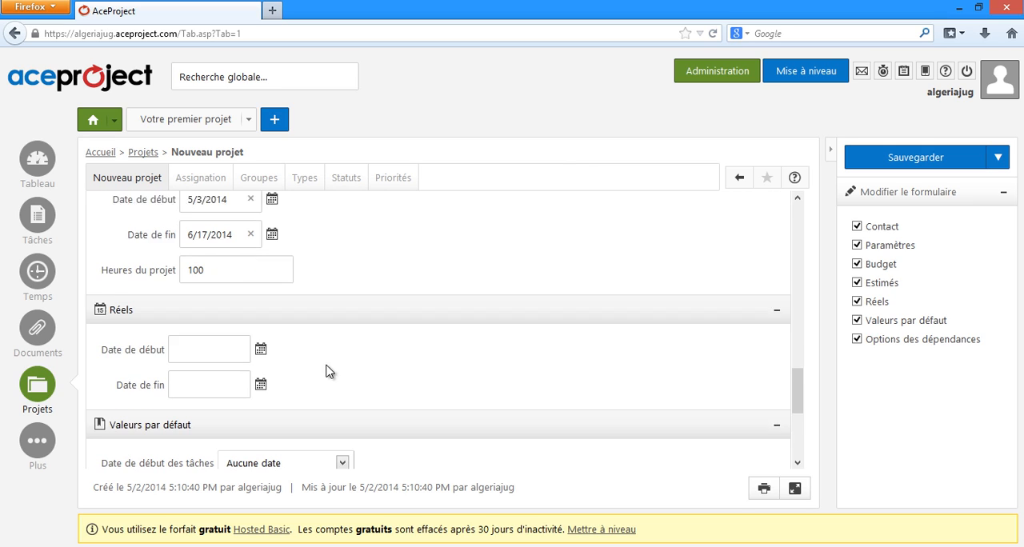
click(257, 310)
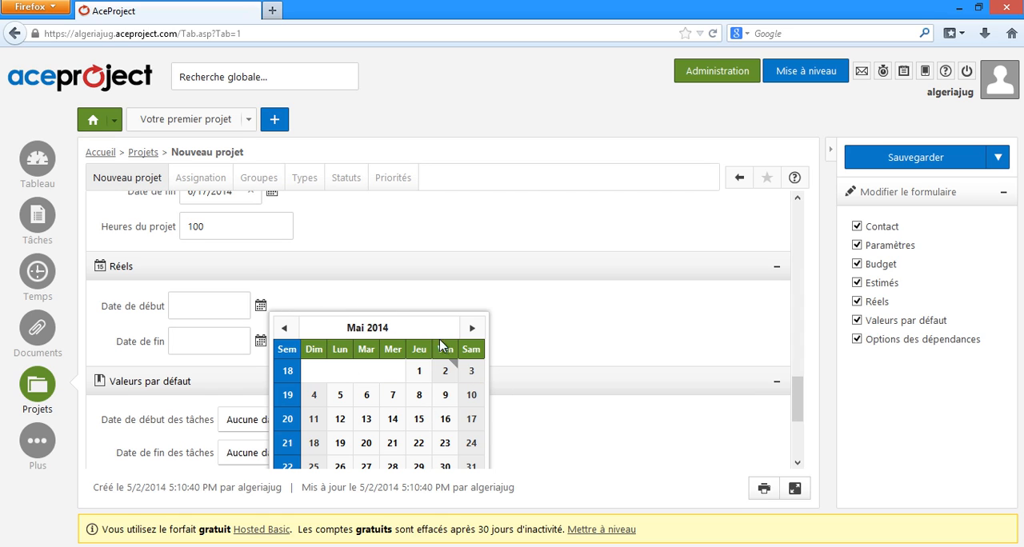
click(558, 325)
scroll(497, 312, down, 4)
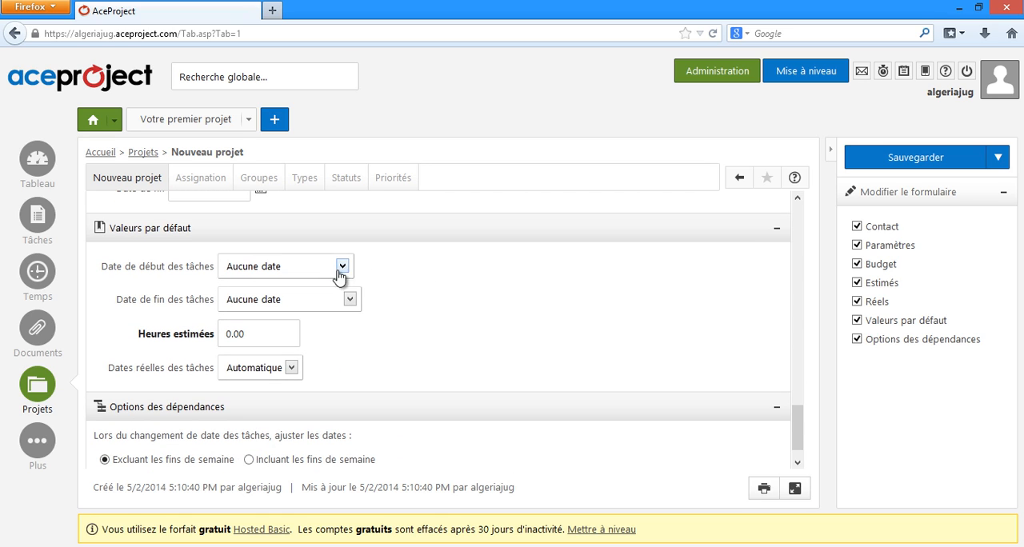
scroll(414, 324, down, 1)
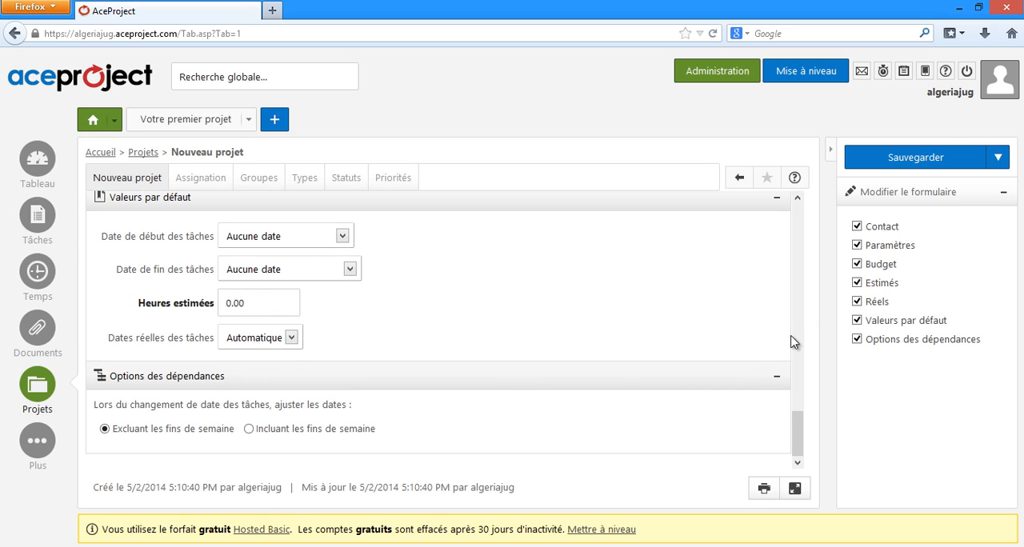
drag(797, 432, 690, 152)
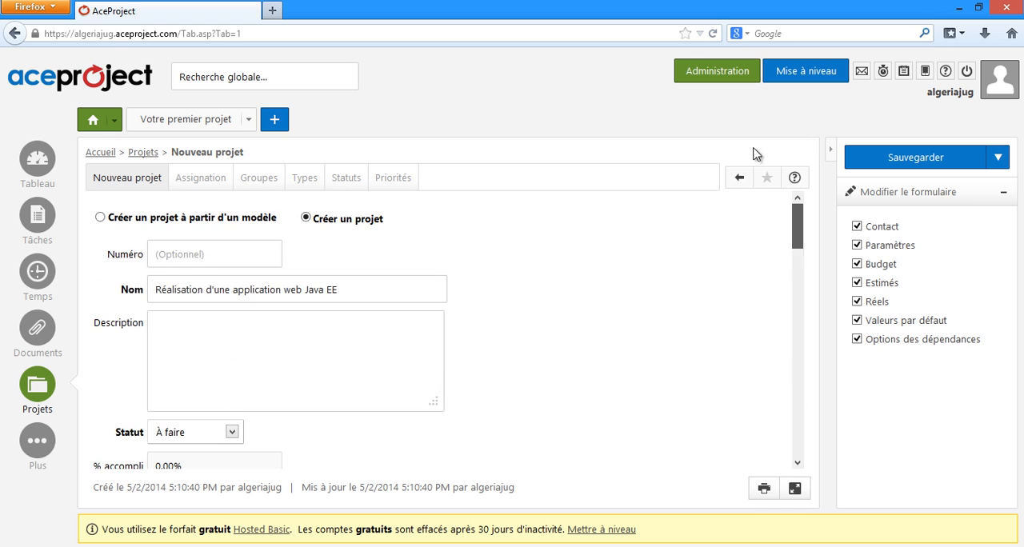
click(947, 163)
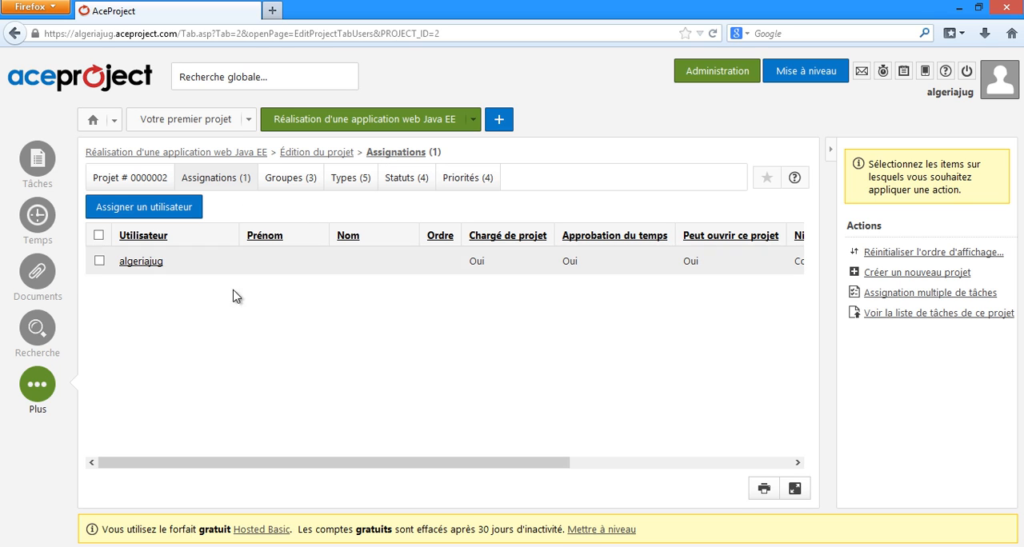
Step: Assign the users listed under Chargé de projet and Développeur Java EE to the project and save the assignment
click(156, 214)
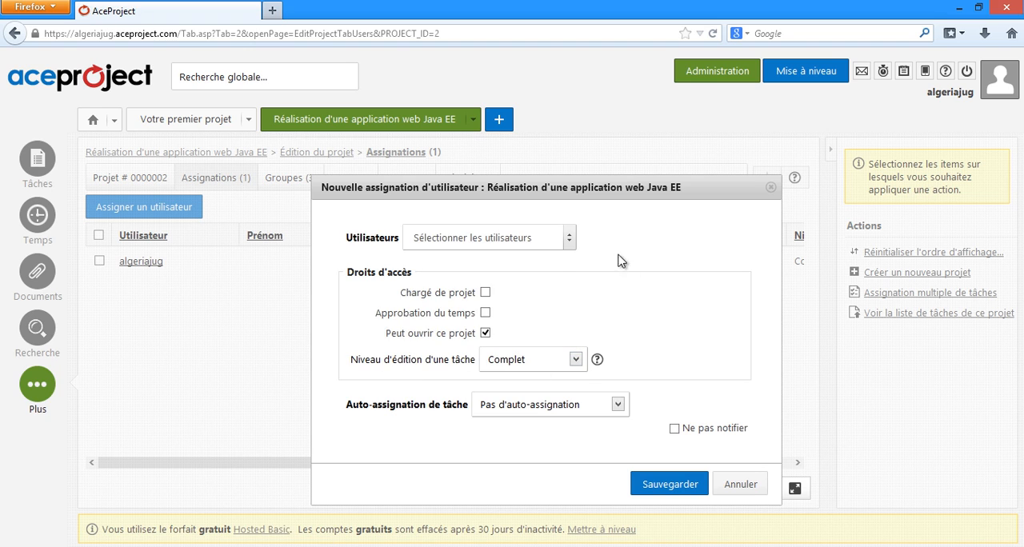
click(568, 240)
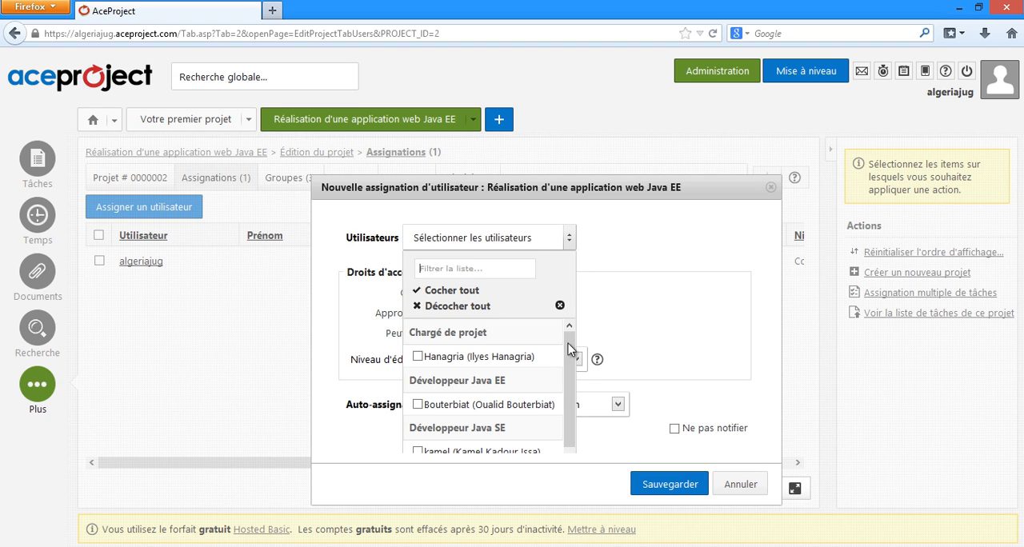
drag(567, 348, 561, 394)
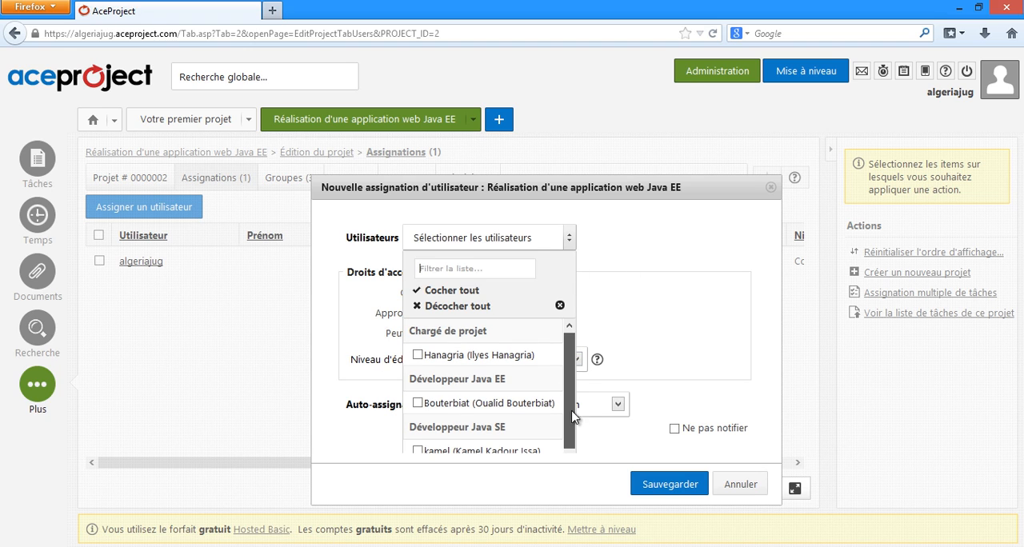
drag(573, 439, 573, 440)
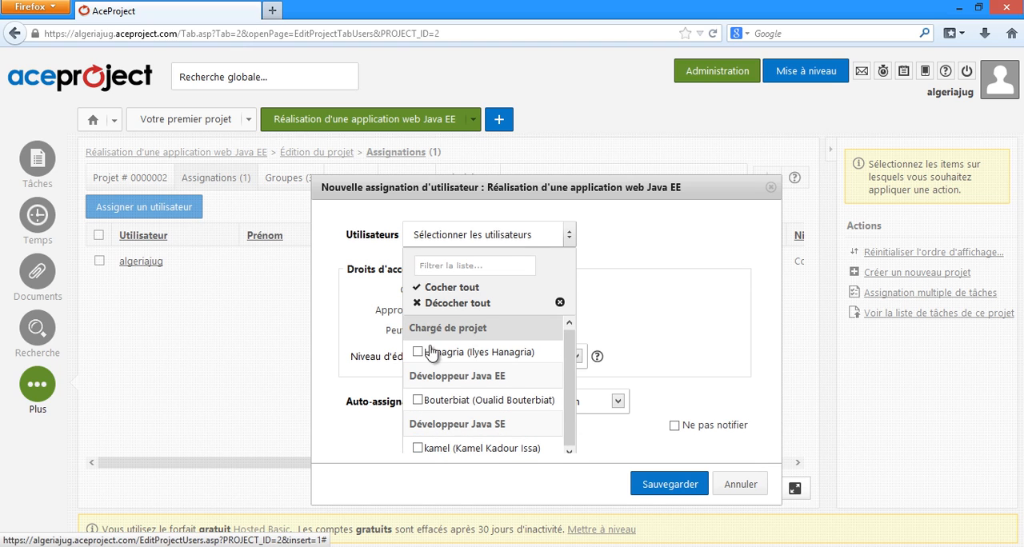
click(416, 353)
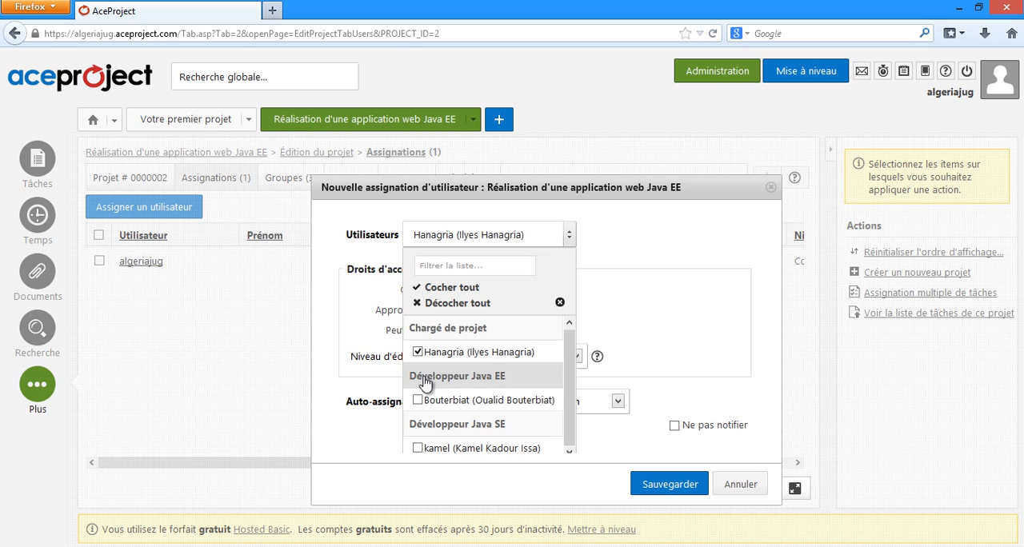
click(417, 400)
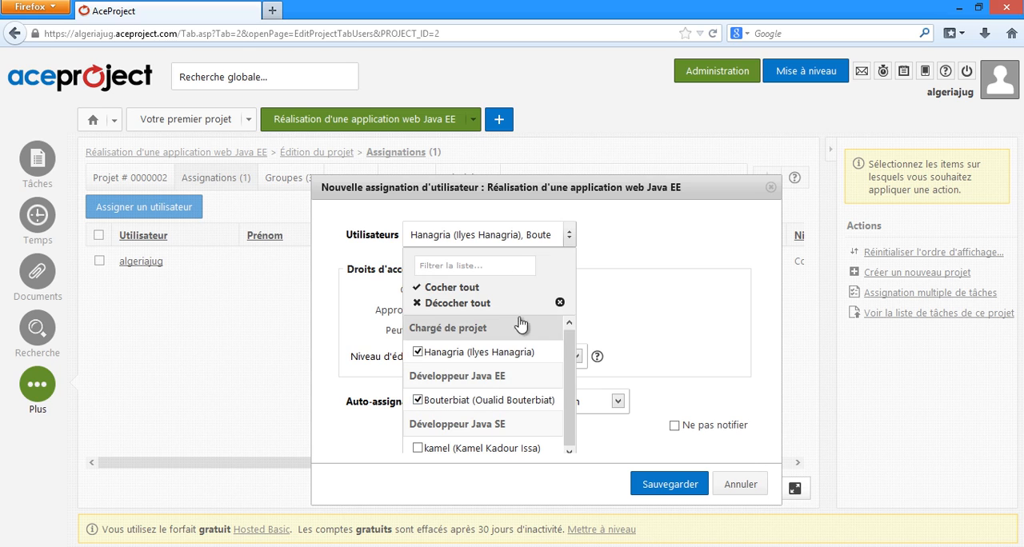
click(633, 252)
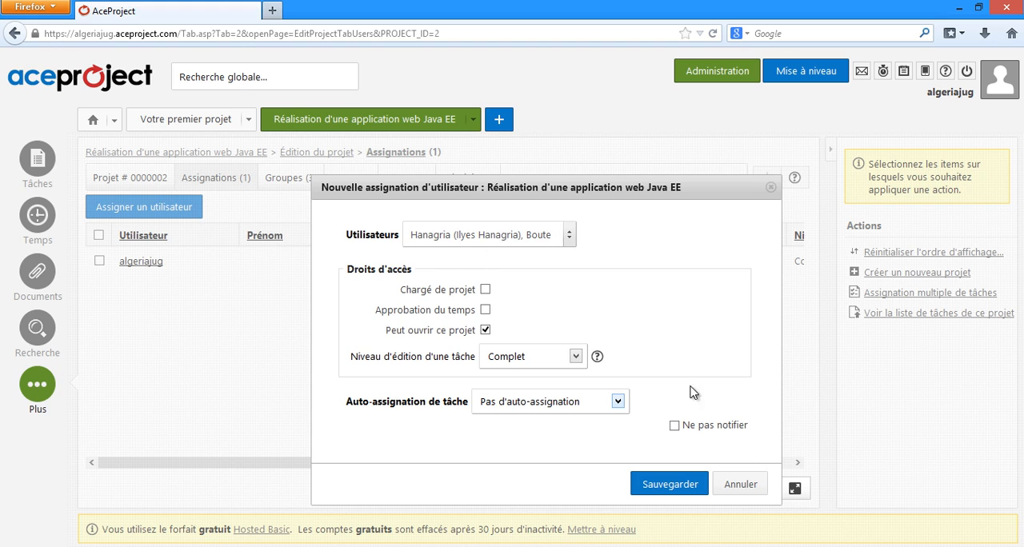
click(661, 484)
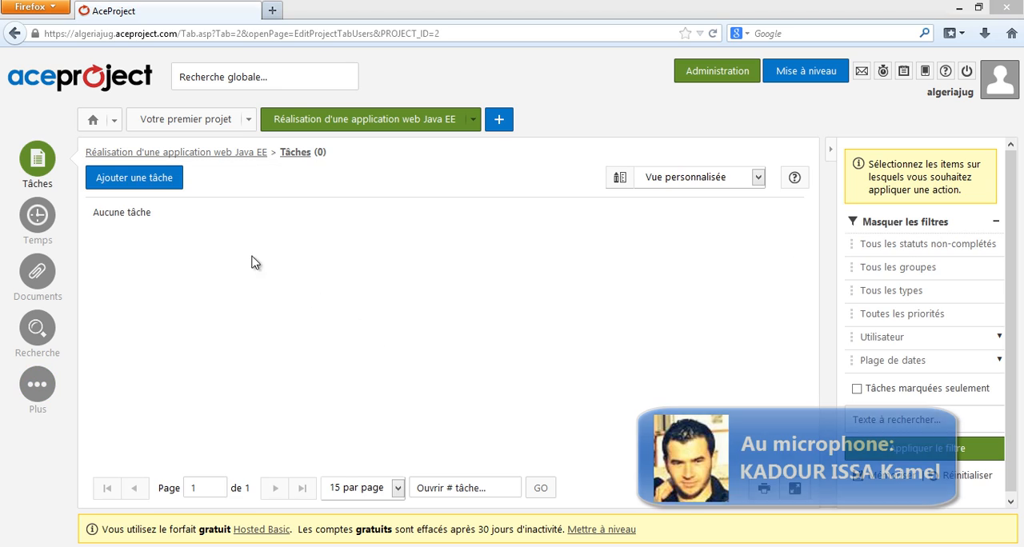
Step: Add a task with the summary Diagramme de classes and the details Réaliser le diagramme de classe UML
click(172, 184)
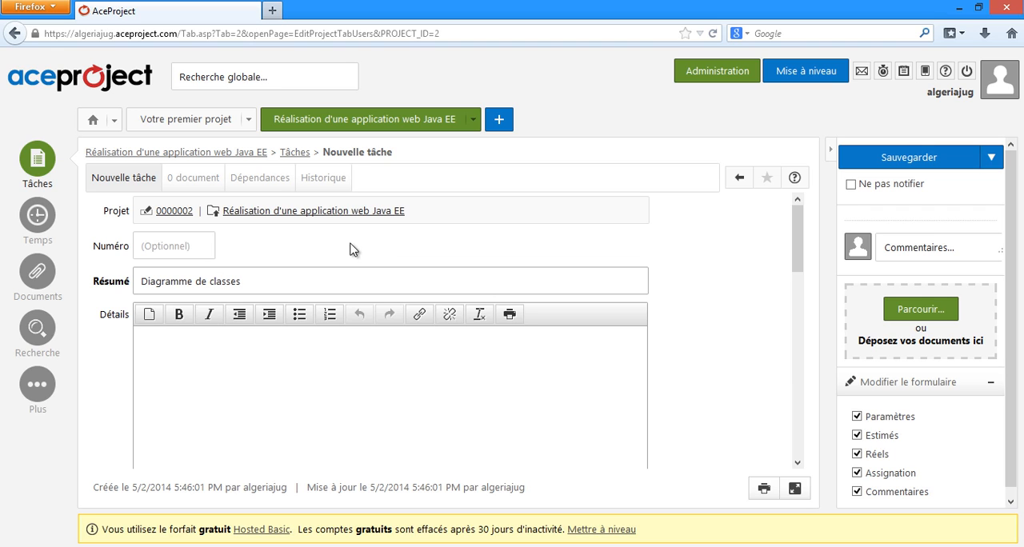
scroll(458, 245, down, 1)
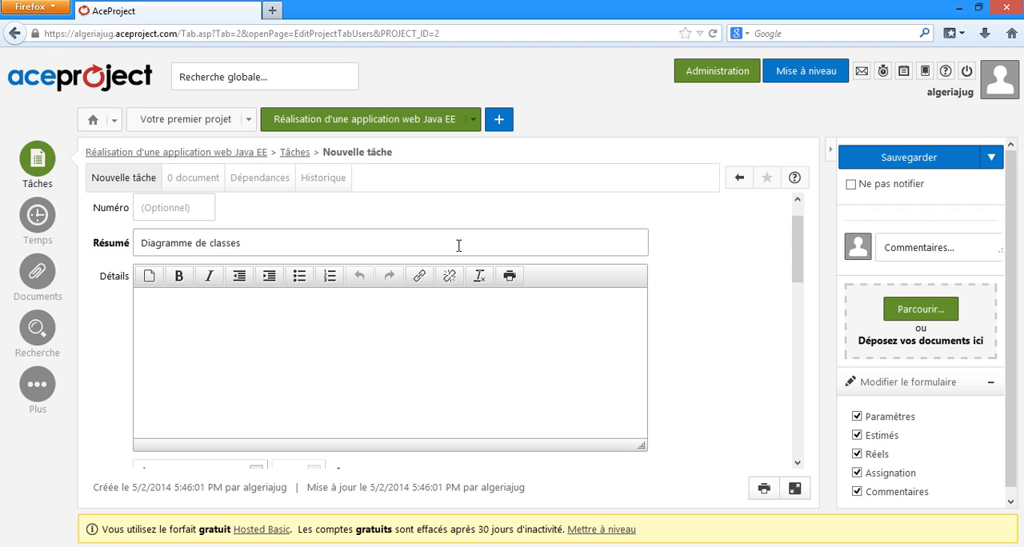
click(238, 320)
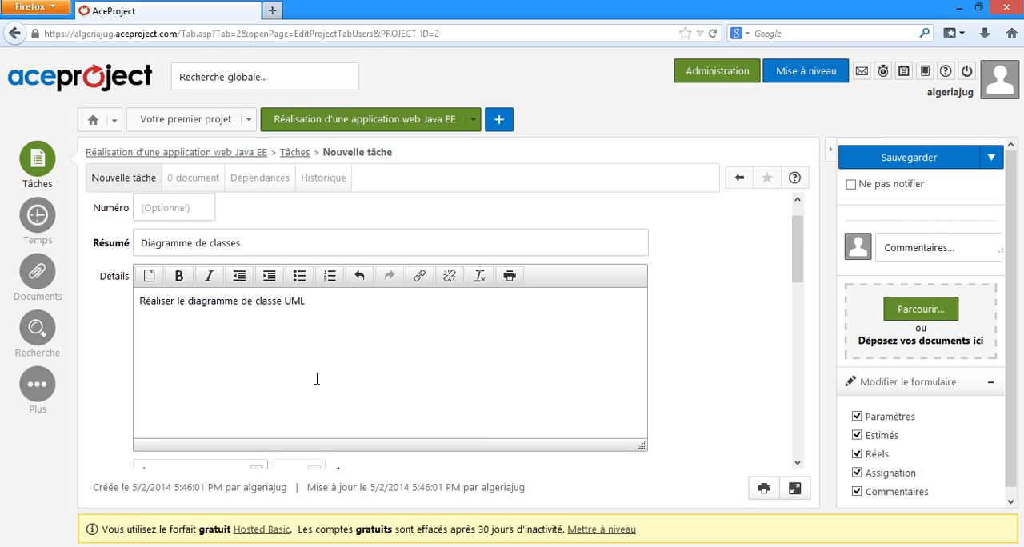
Step: Examine the status options available for the new task, keeping À faire
scroll(334, 376, down, 5)
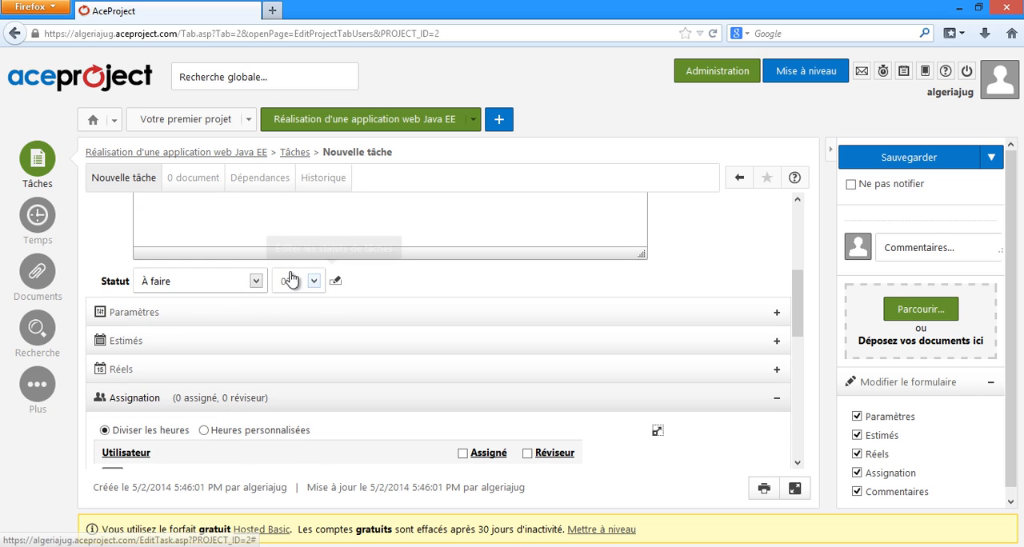
click(255, 281)
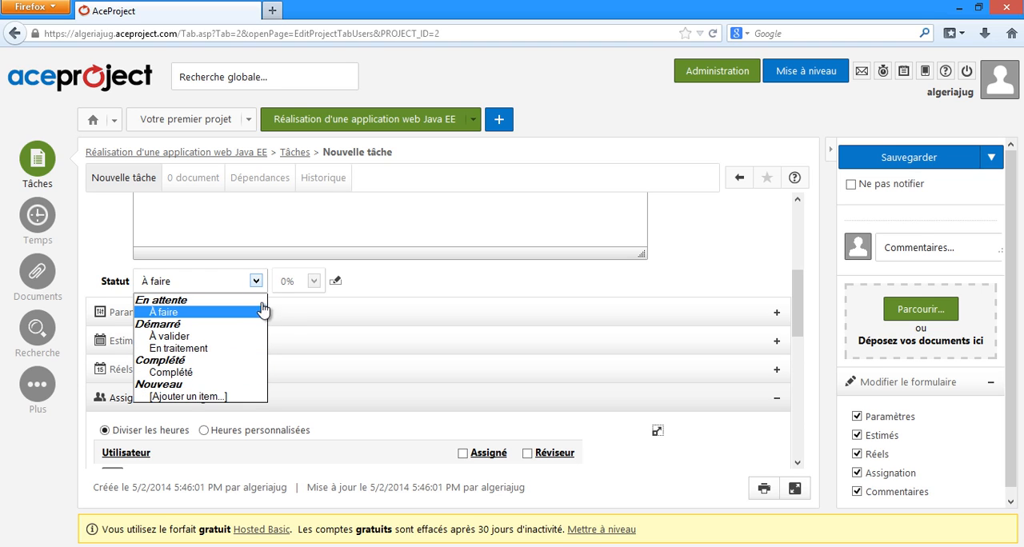
click(293, 290)
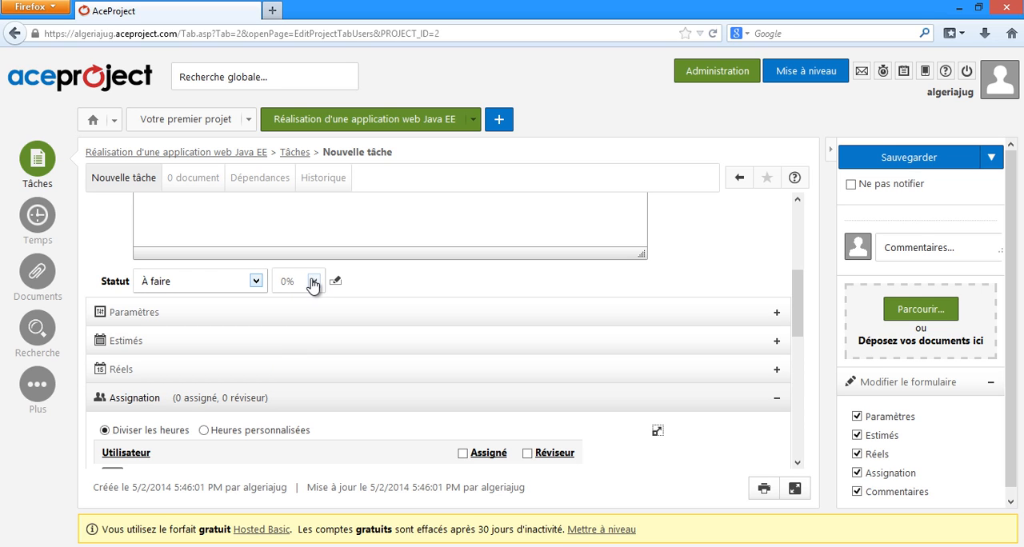
click(256, 281)
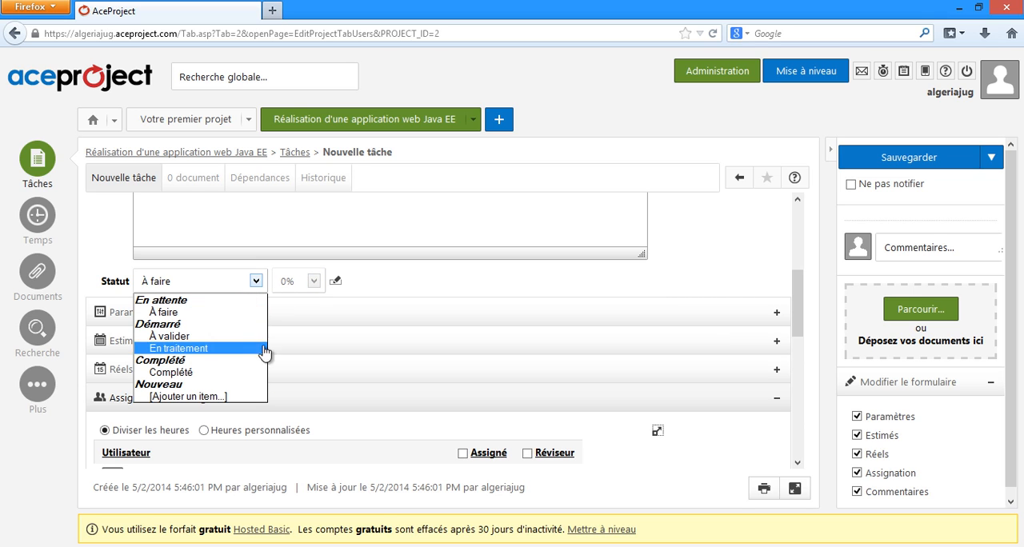
click(418, 295)
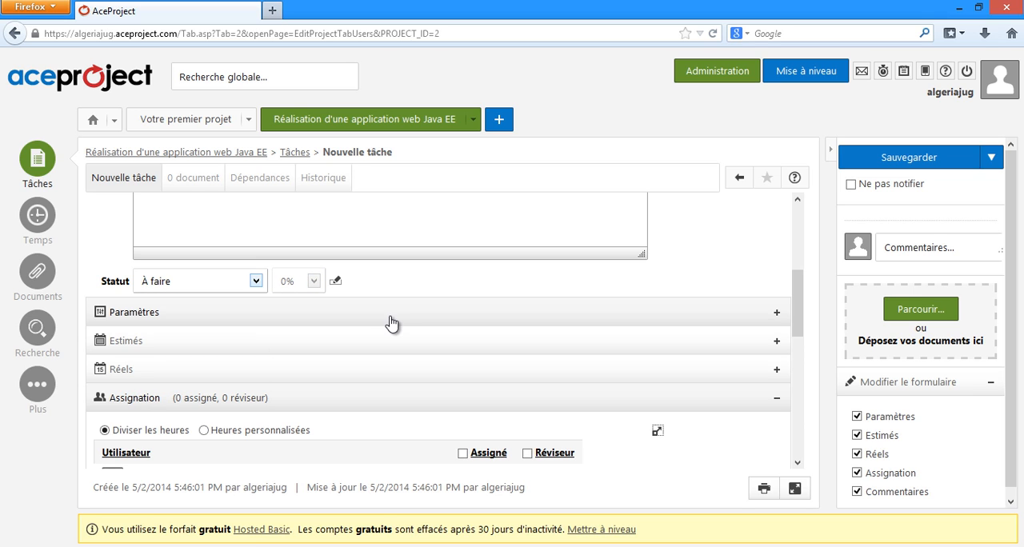
Step: Create a new task group named Conception and use it as the new task's group
click(394, 319)
scroll(544, 300, down, 1)
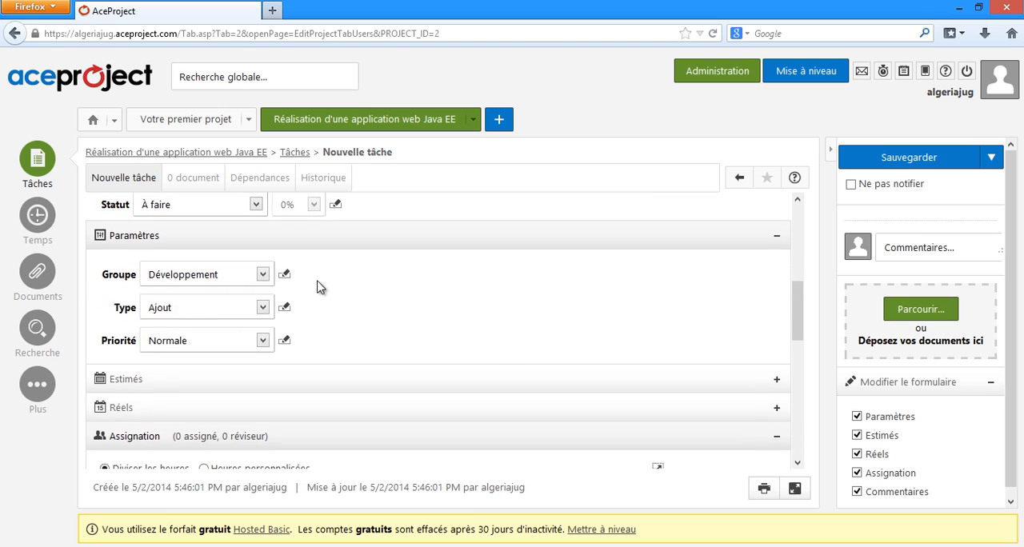
click(262, 274)
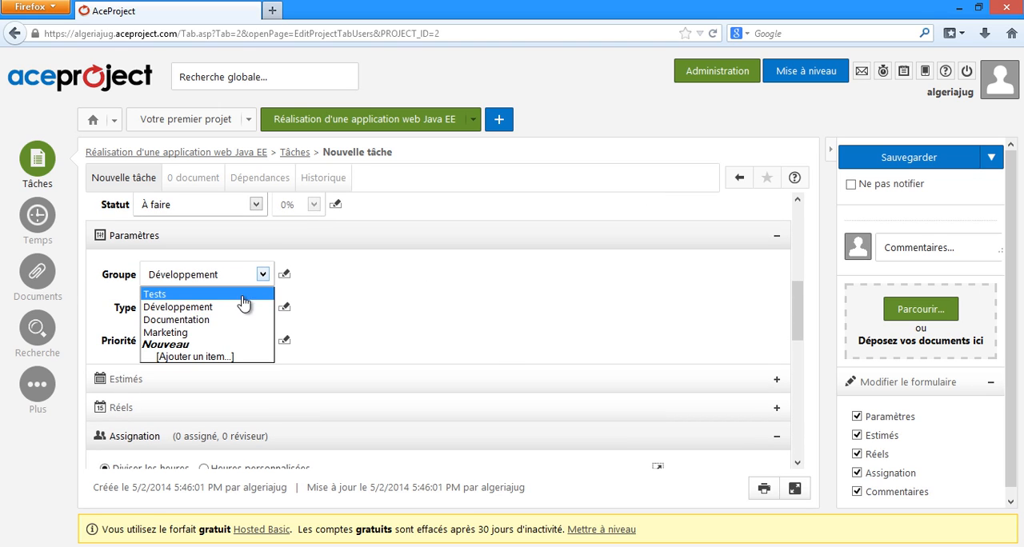
click(215, 356)
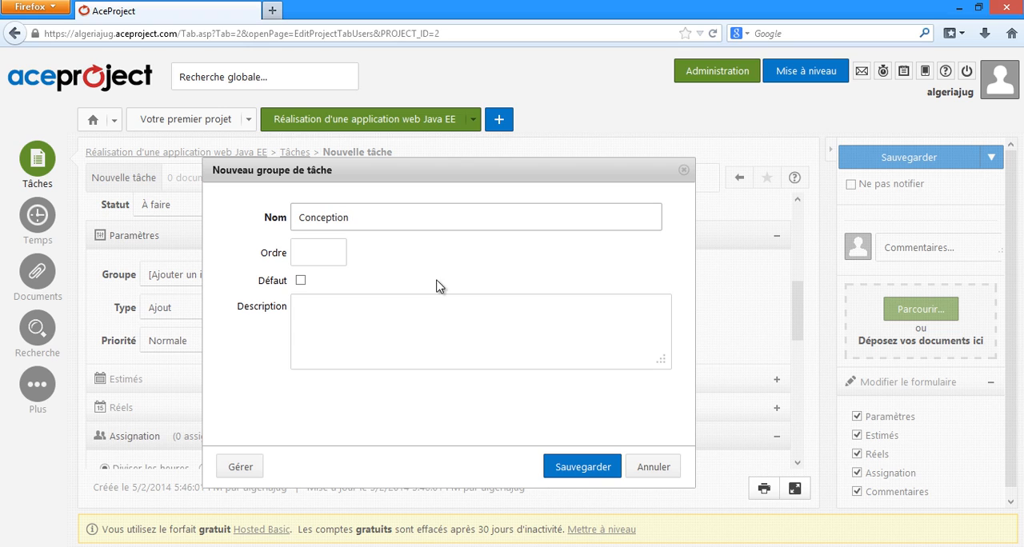
click(583, 470)
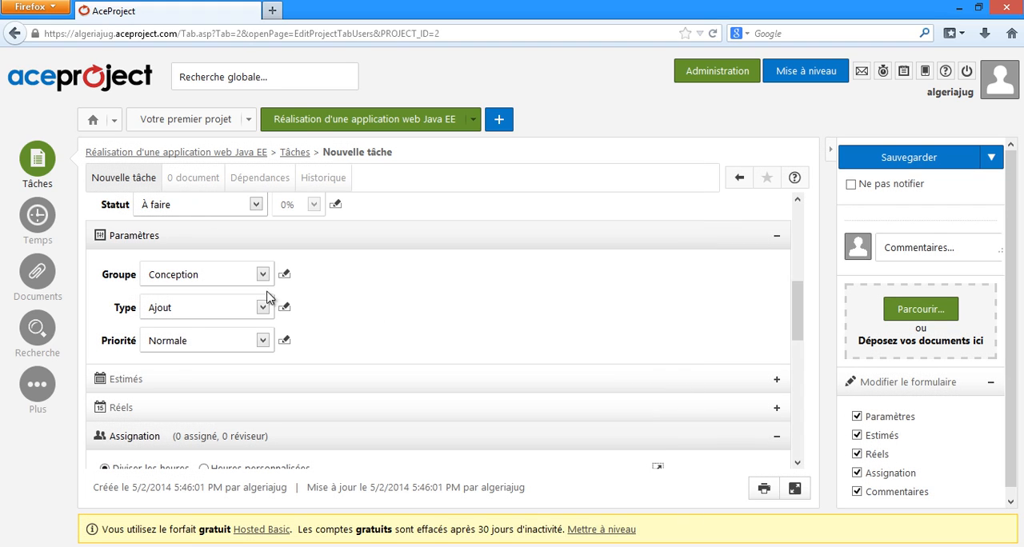
Step: Examine the type and priority options for the task, keeping Ajout and Normale
click(259, 312)
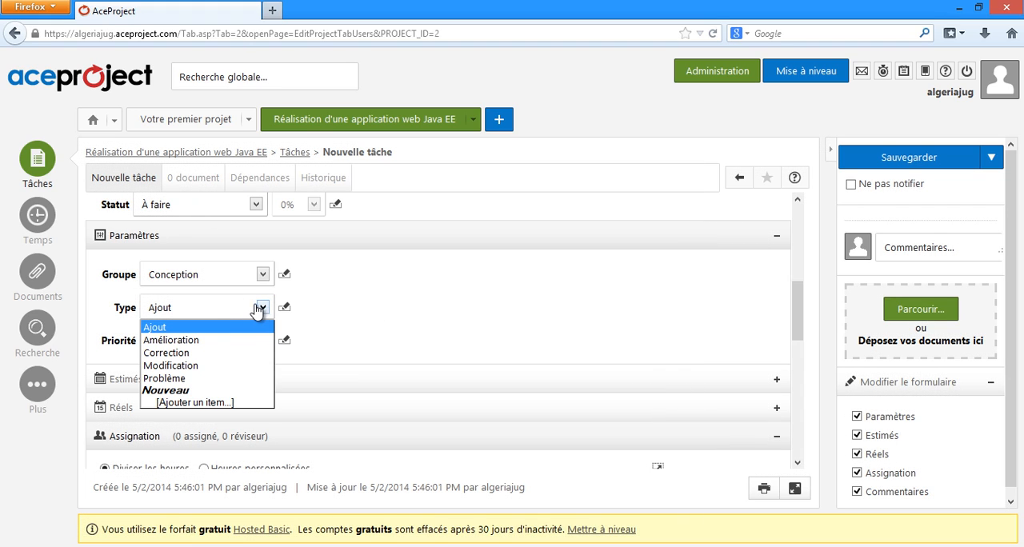
click(324, 309)
click(265, 317)
click(265, 317)
click(264, 316)
click(327, 305)
click(241, 343)
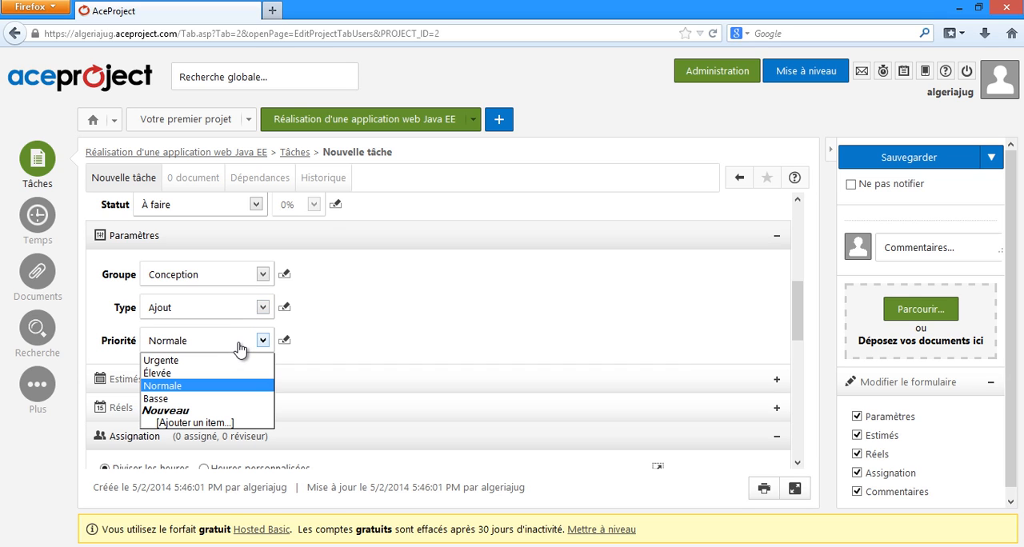
click(248, 344)
scroll(411, 302, down, 2)
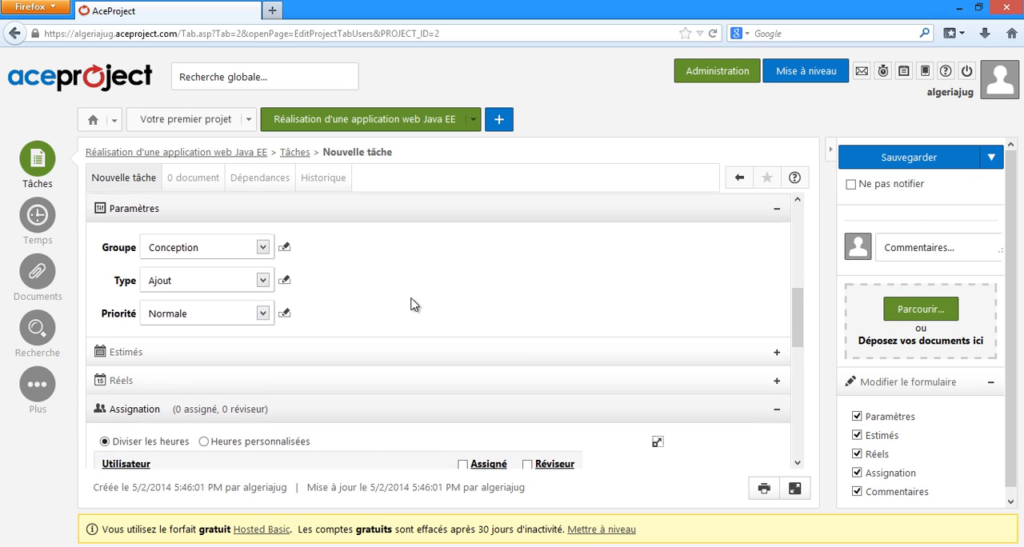
Step: Set the task's estimated start date to 5/3/2014, end date to 5/5/2014 and hours to 10
click(776, 305)
scroll(503, 322, down, 2)
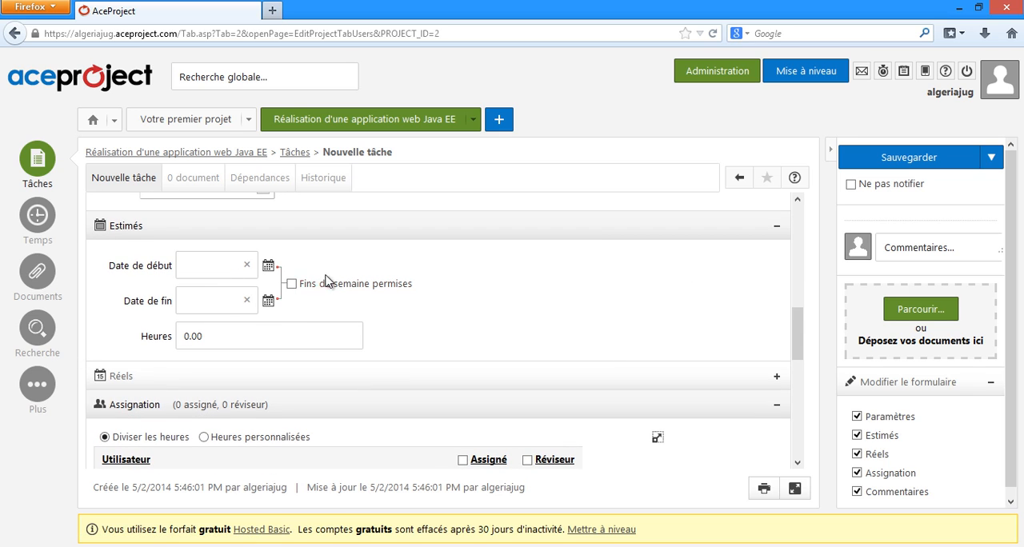
click(269, 266)
click(480, 333)
click(270, 308)
click(352, 400)
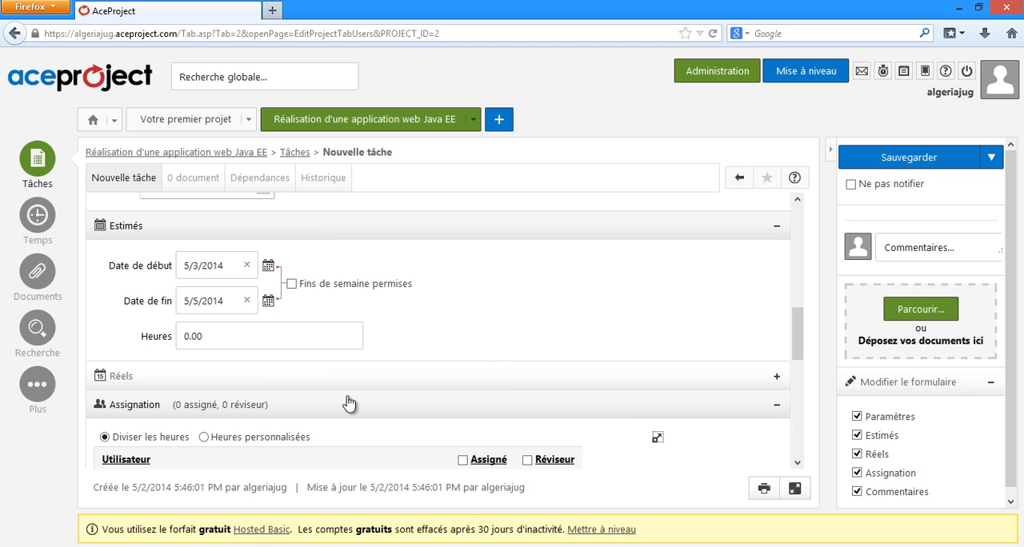
double_click(213, 336)
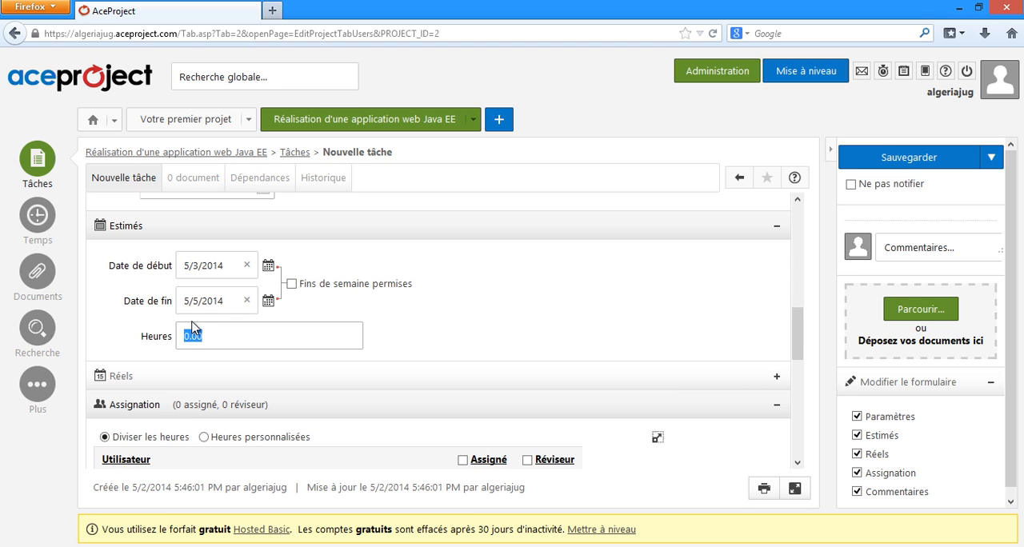
Step: Switch the assignment to custom hours, show unassigned users, assign the second and fourth listed users and make the third one reviewer
scroll(384, 320, down, 3)
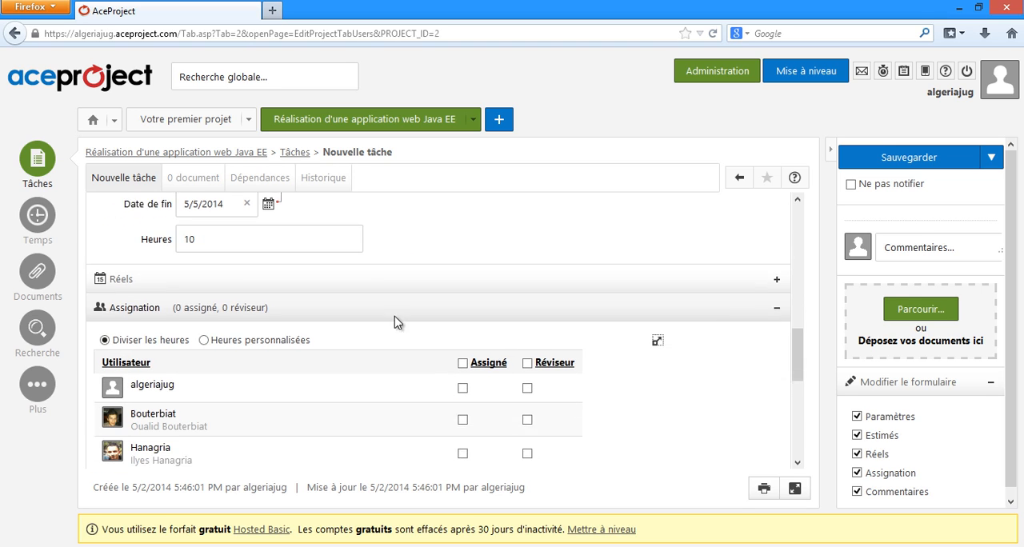
scroll(296, 300, down, 1)
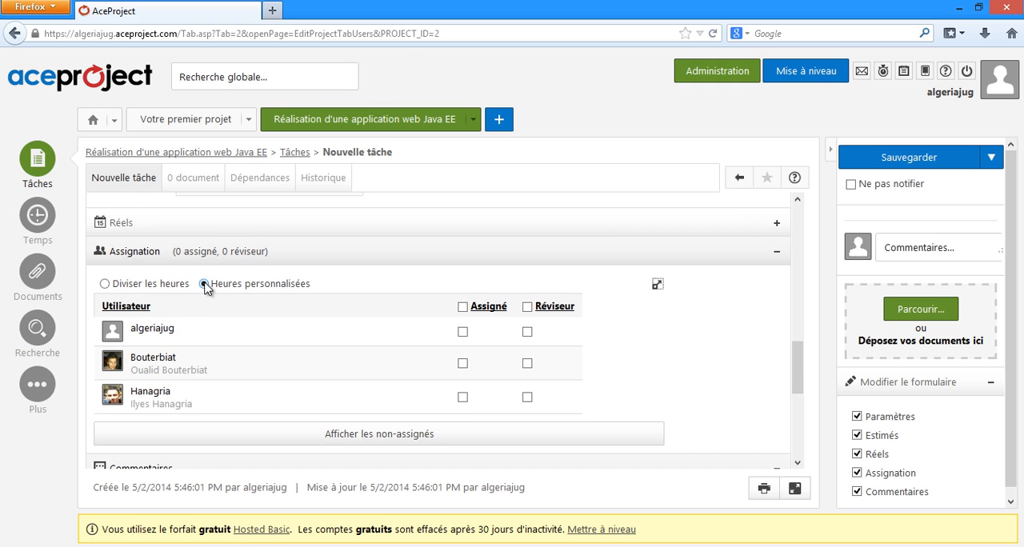
scroll(347, 291, down, 2)
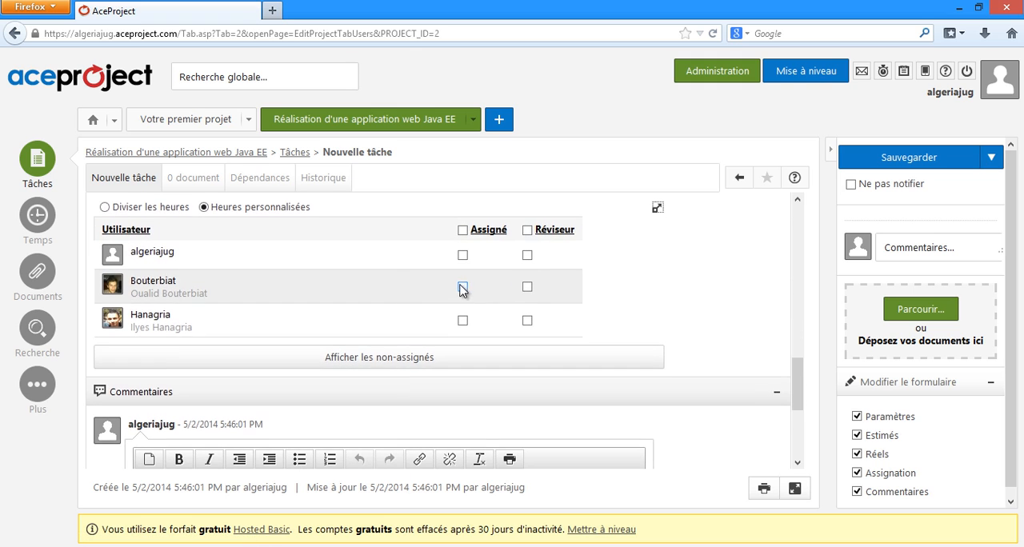
click(414, 360)
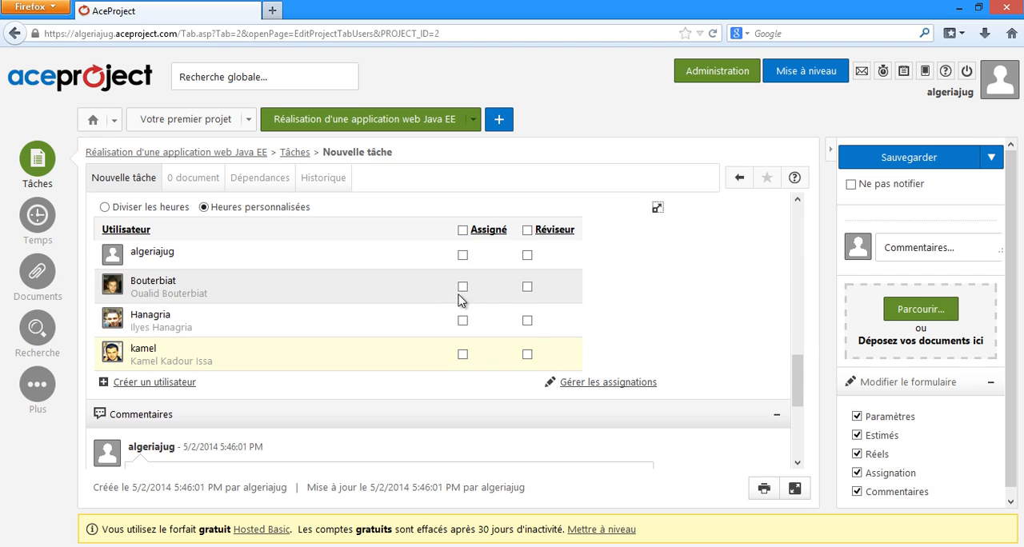
click(463, 287)
click(462, 354)
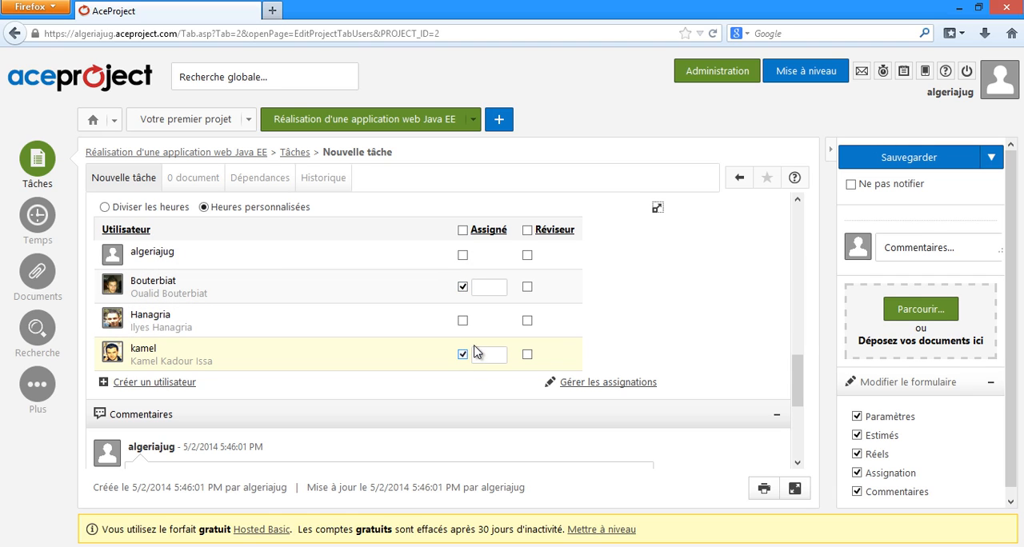
scroll(492, 305, up, 1)
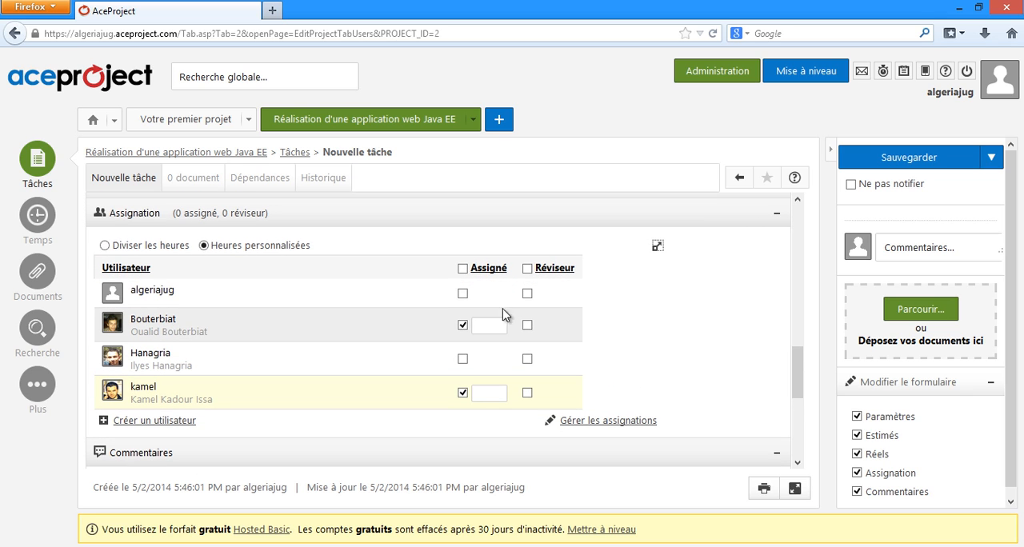
click(528, 358)
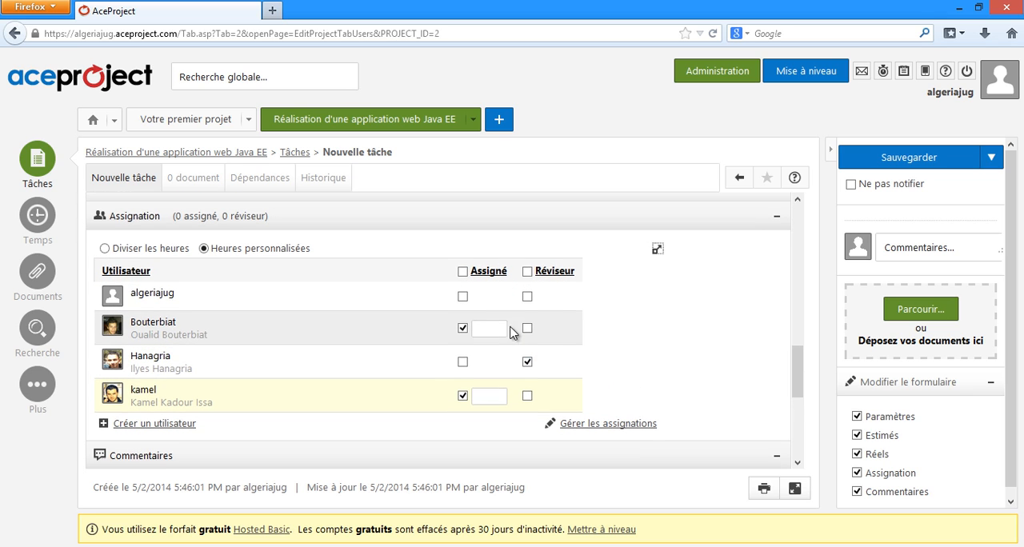
Step: Set the custom hours to 4 for each of the two users assigned to the task
scroll(452, 293, up, 2)
scroll(444, 308, up, 4)
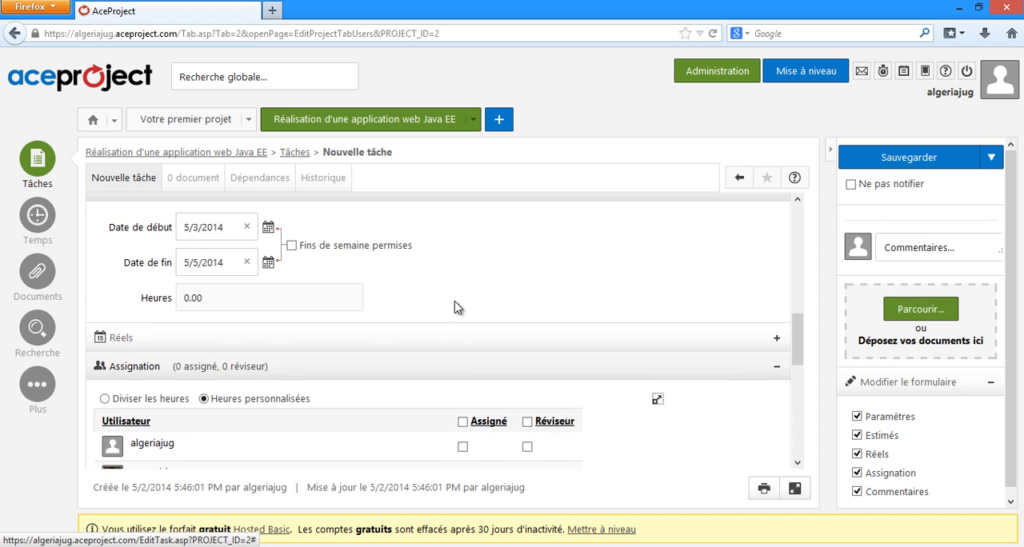
scroll(464, 310, up, 1)
scroll(474, 312, down, 4)
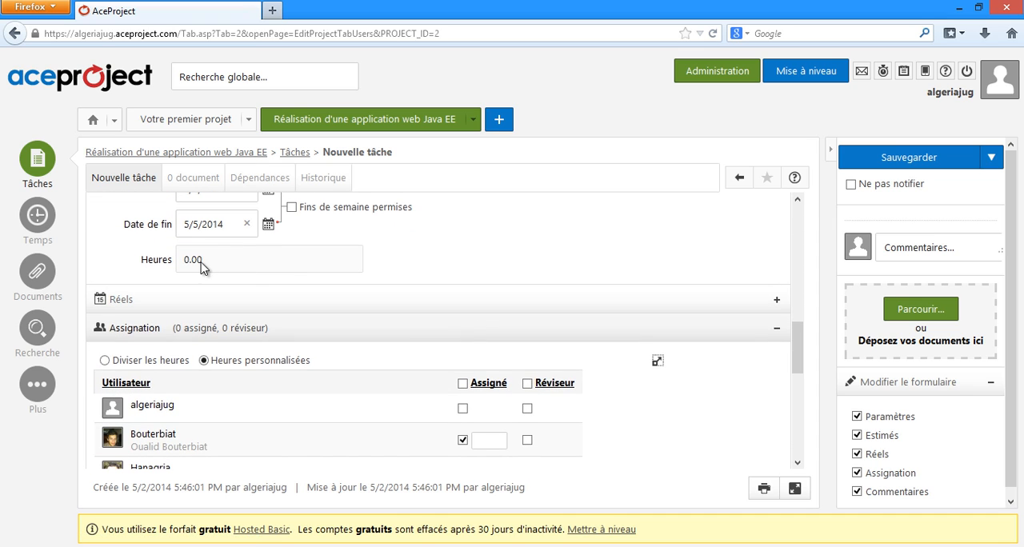
scroll(331, 269, up, 1)
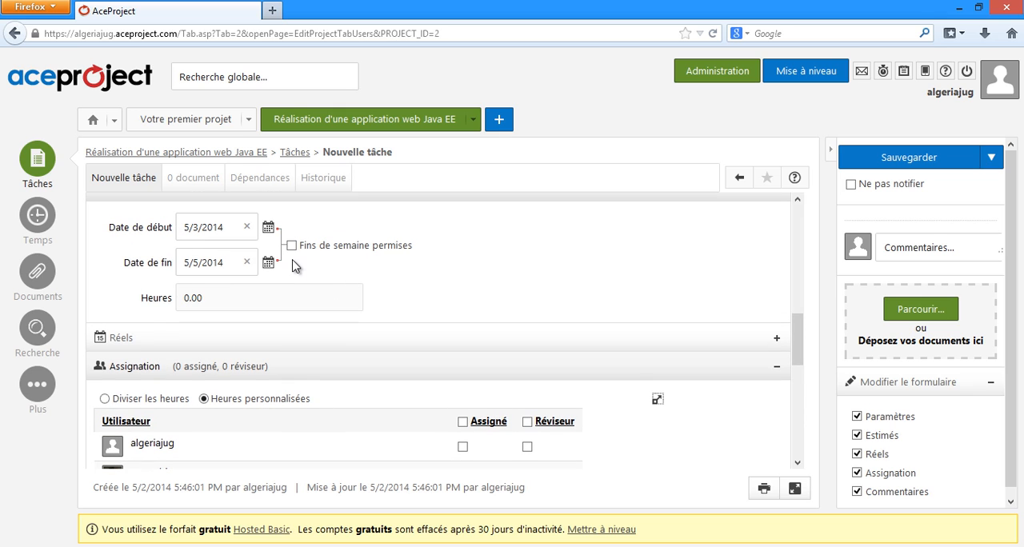
scroll(404, 309, down, 1)
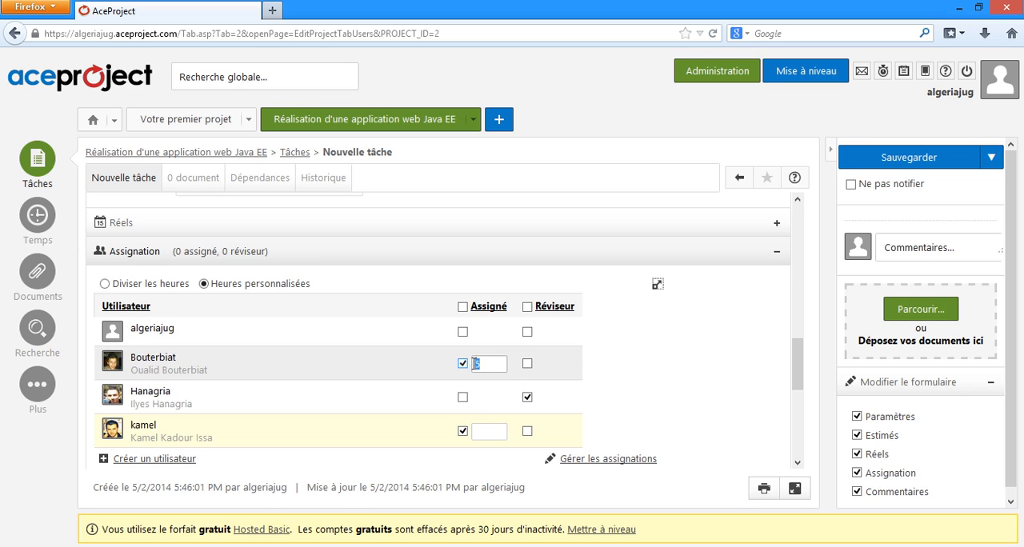
click(491, 431)
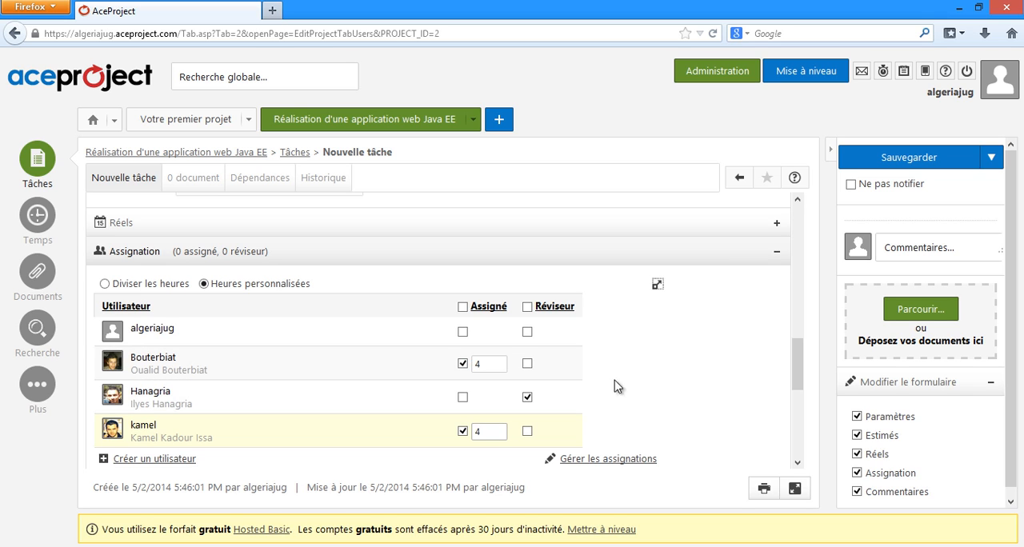
Step: Add the comment "A réaliser le plus tot possible!!!" to the task and try to save it
scroll(616, 386, down, 2)
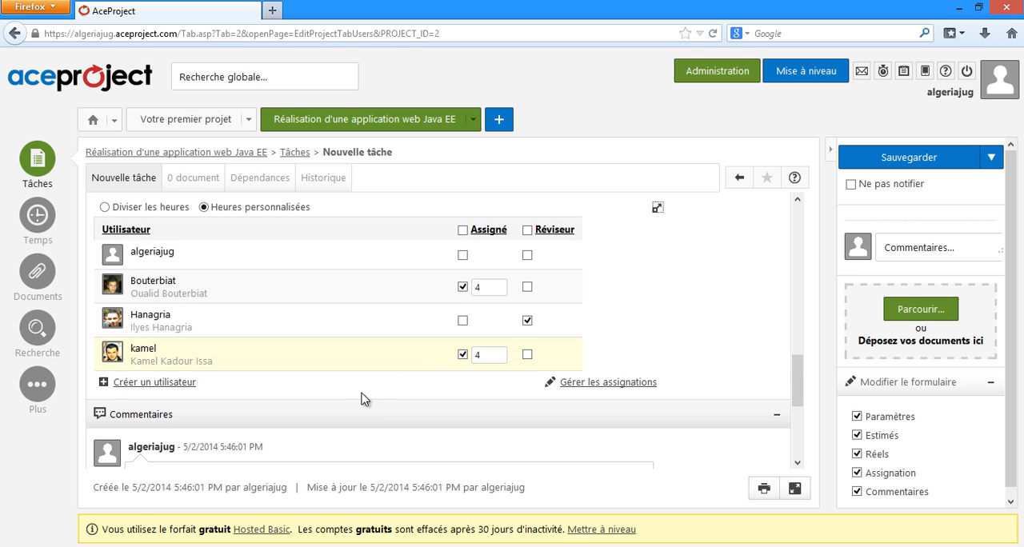
scroll(361, 398, down, 5)
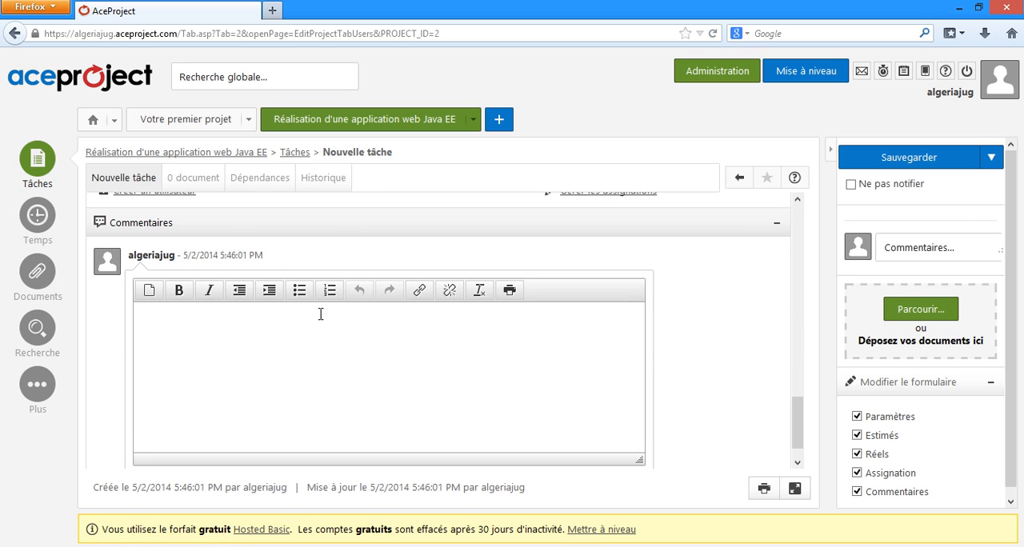
scroll(382, 336, up, 1)
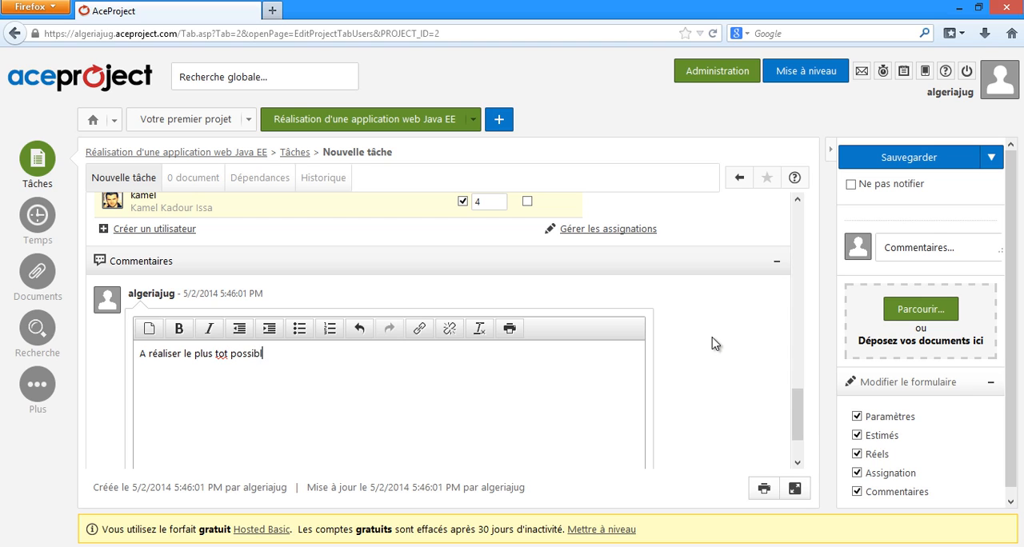
scroll(288, 432, down, 2)
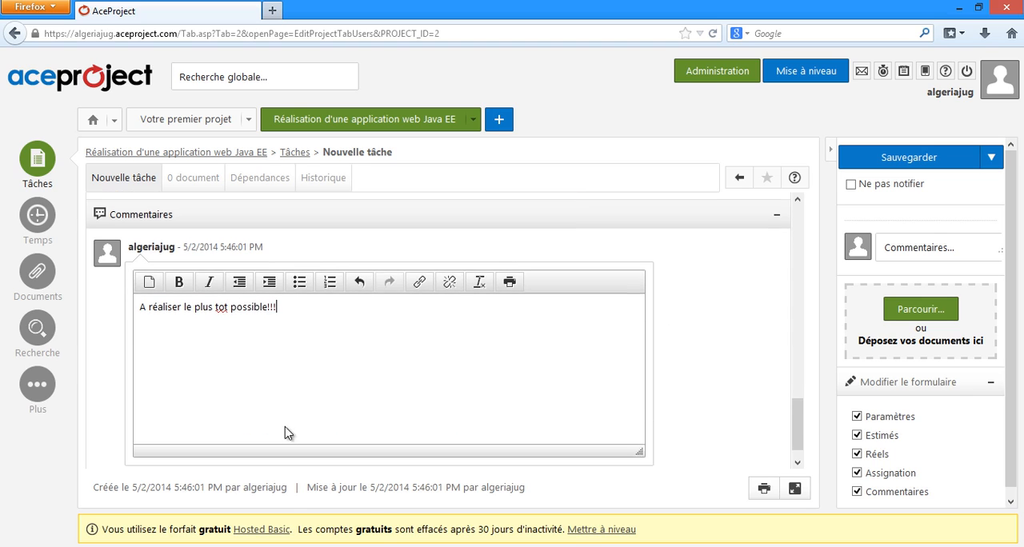
scroll(600, 324, up, 3)
scroll(540, 330, up, 1)
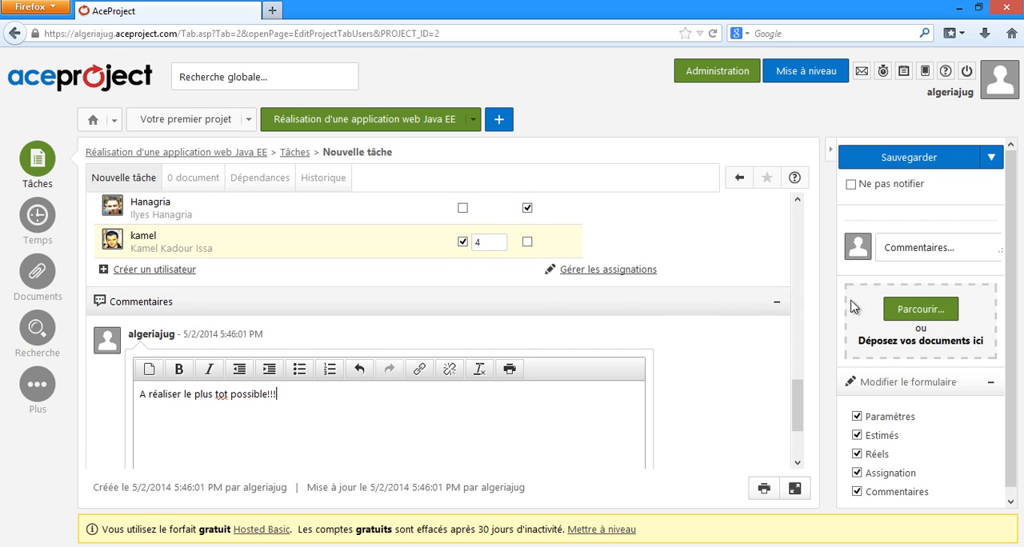
drag(798, 394, 784, 201)
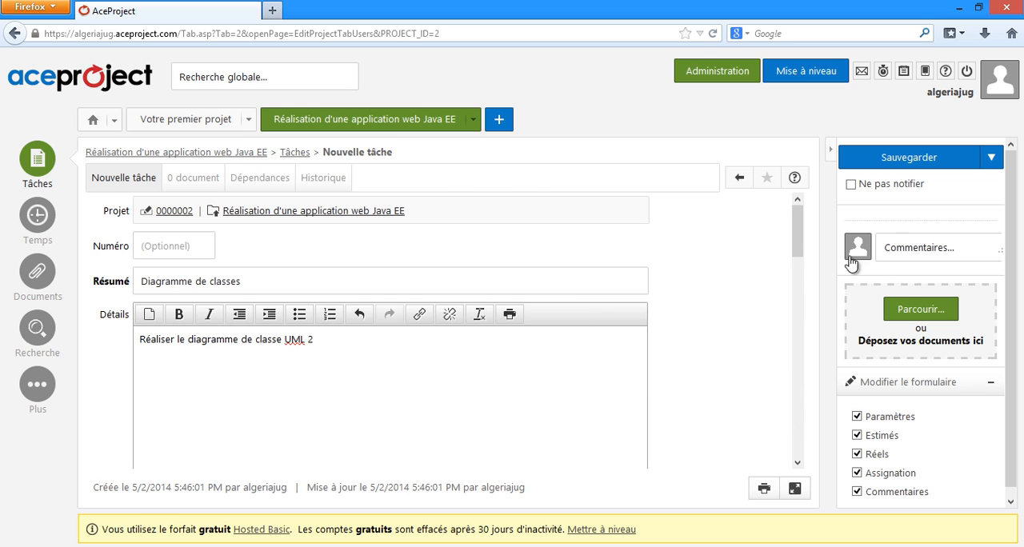
click(941, 165)
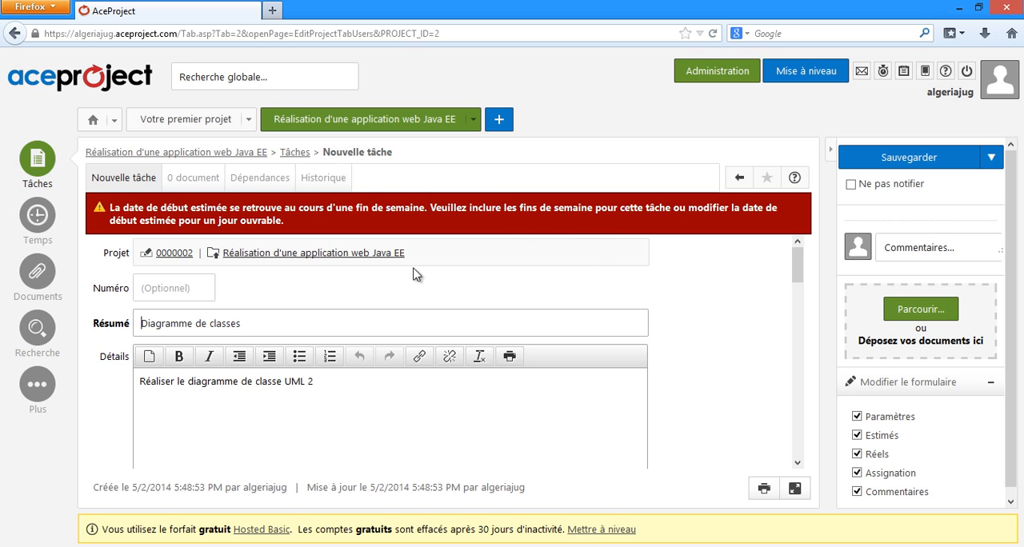
Step: Change the task's estimated start date to 5/5/2014 and end date to 5/7/2014, and save the task
scroll(526, 272, down, 5)
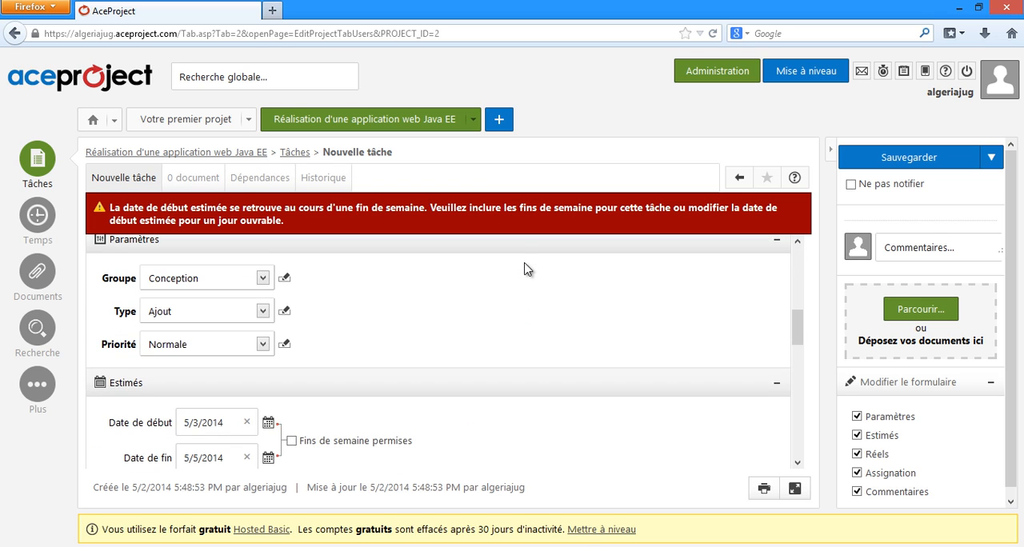
scroll(524, 276, down, 2)
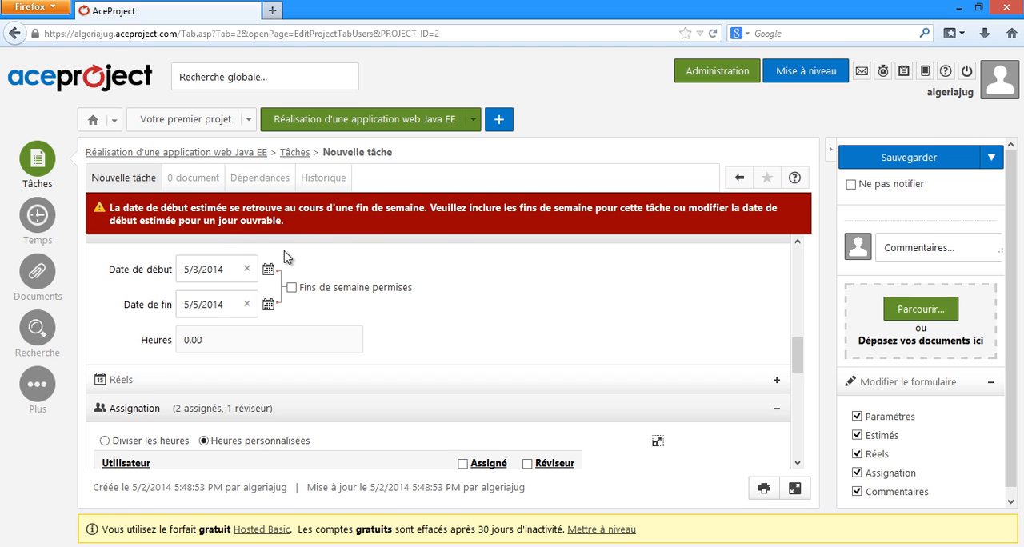
click(268, 270)
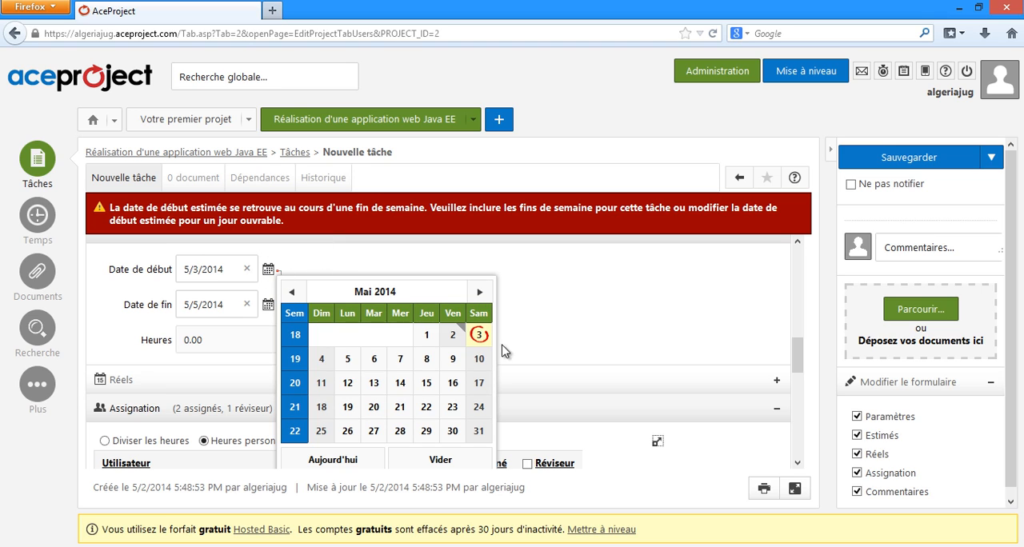
click(347, 360)
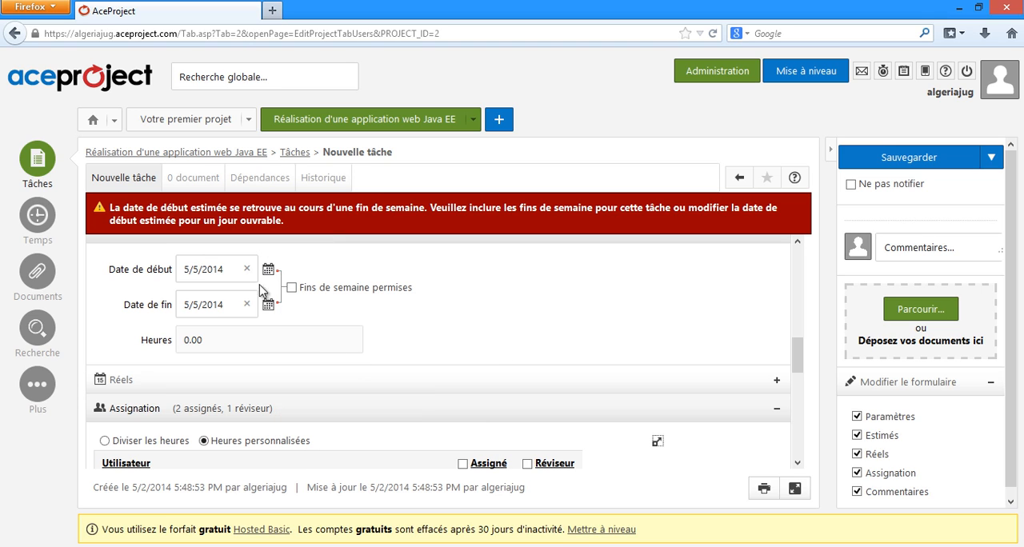
click(268, 304)
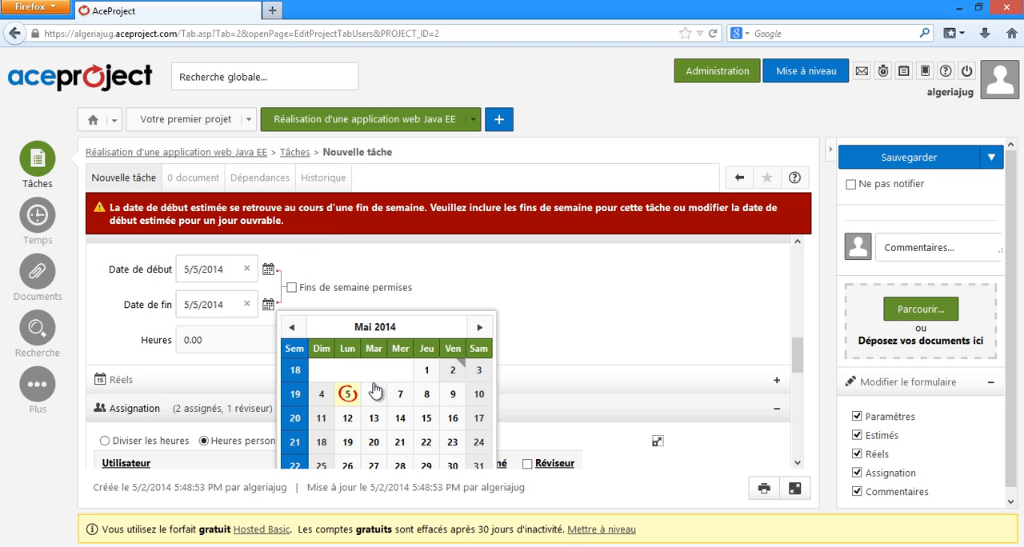
click(400, 400)
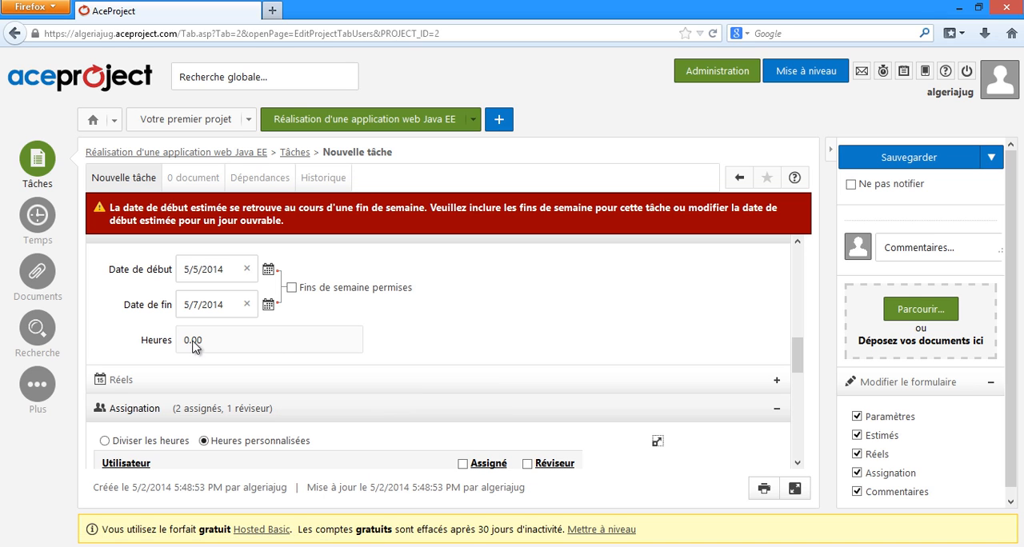
scroll(280, 346, down, 3)
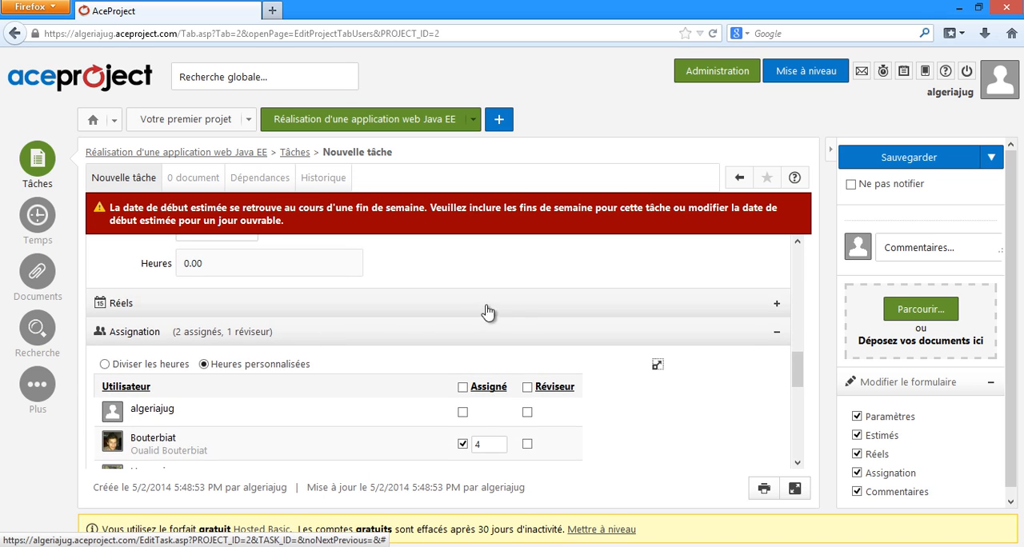
scroll(557, 315, down, 5)
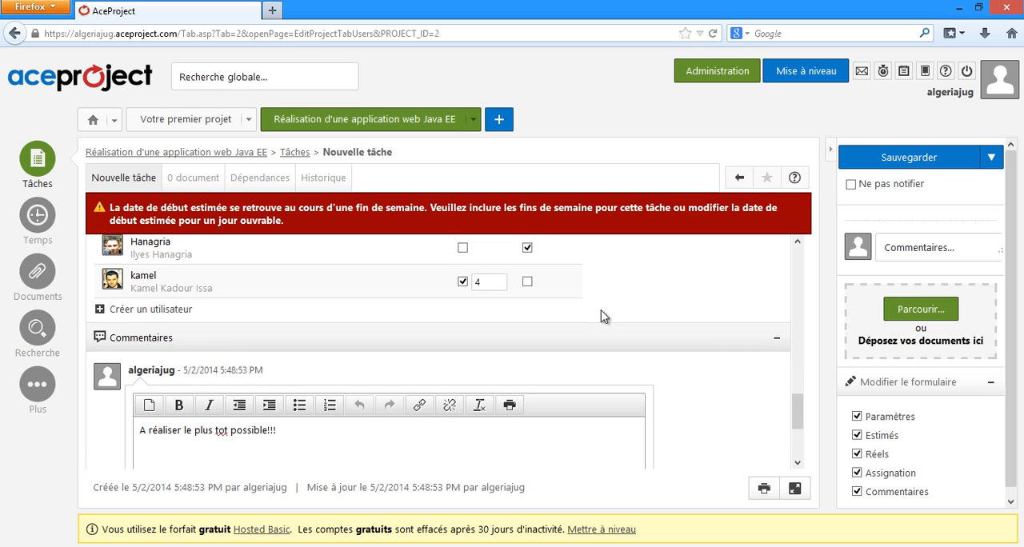
click(866, 160)
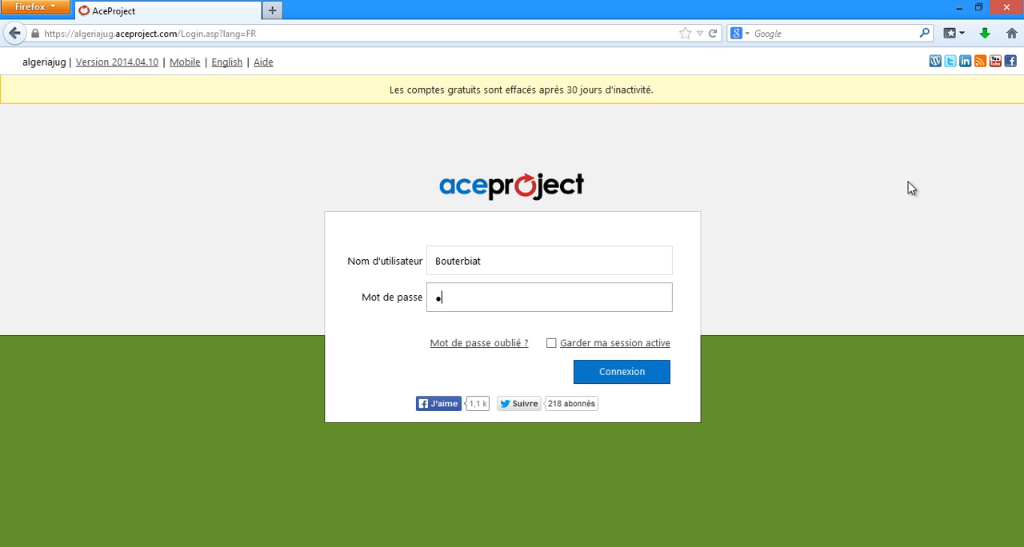
Step: Enter the account password of the first user assigned to the task and sign in
text(**)
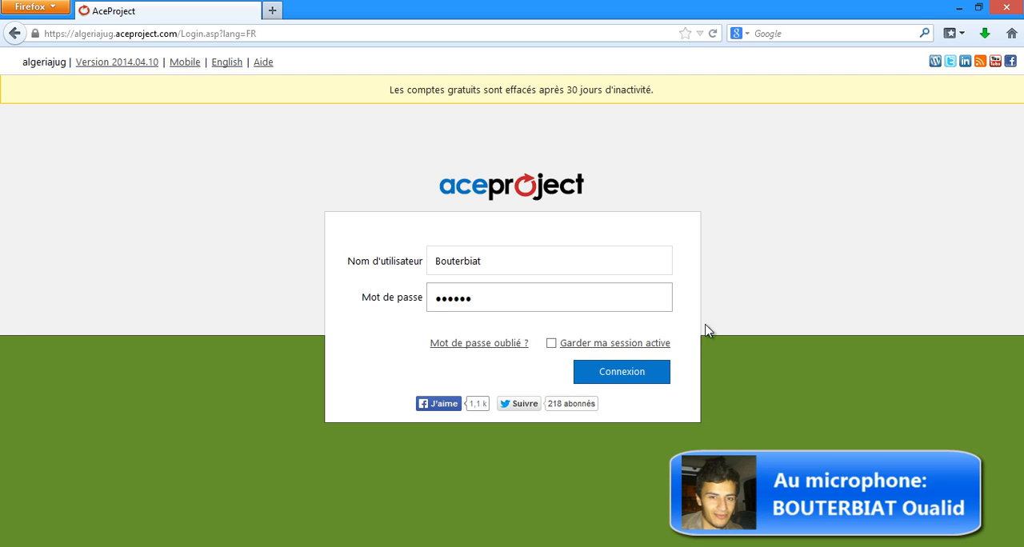
click(626, 373)
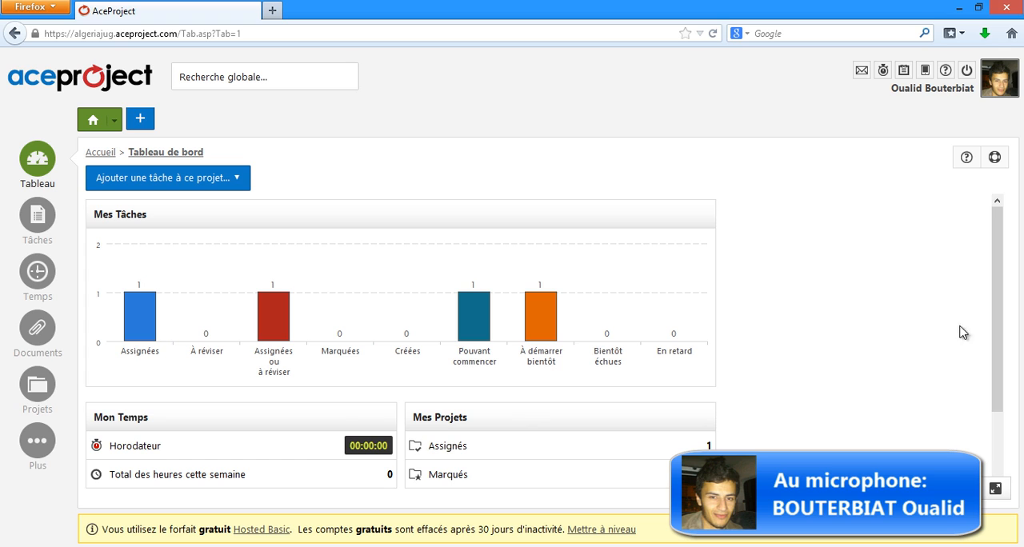
Step: From the dashboard's assigned tasks, open the Java EE project and its Diagramme de classes task for editing
drag(999, 300, 998, 270)
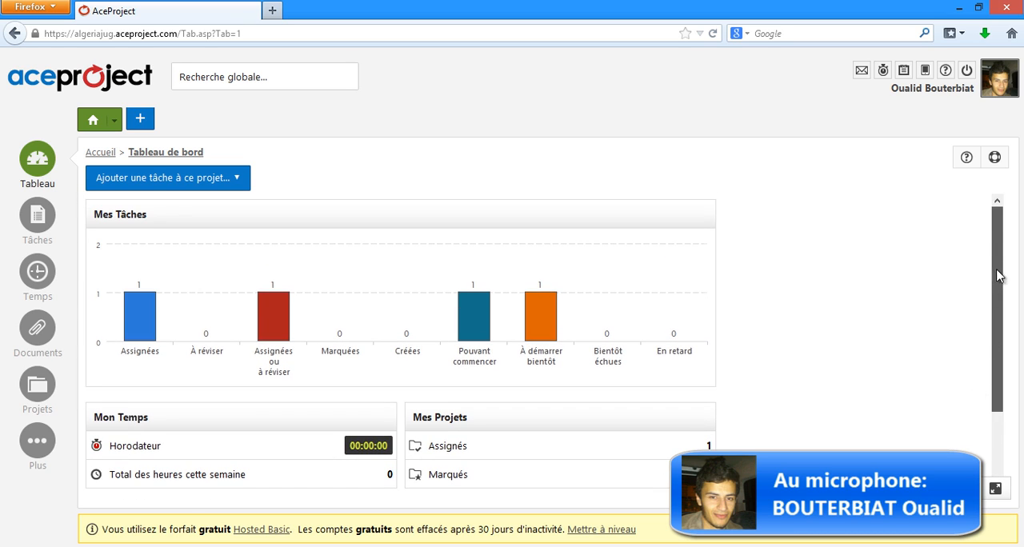
click(132, 331)
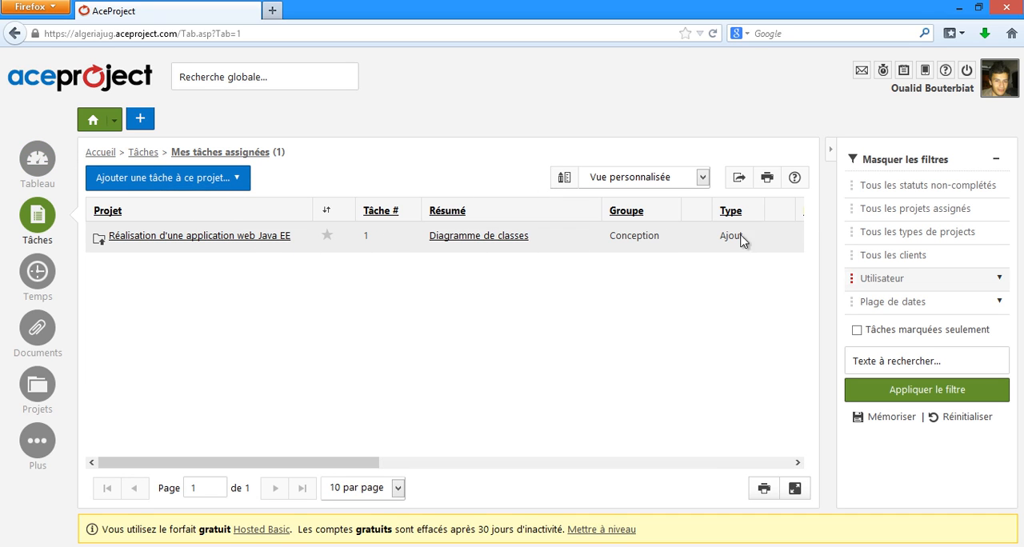
mouse_move(247, 464)
mouse_down()
mouse_move(695, 462)
mouse_move(245, 469)
mouse_up()
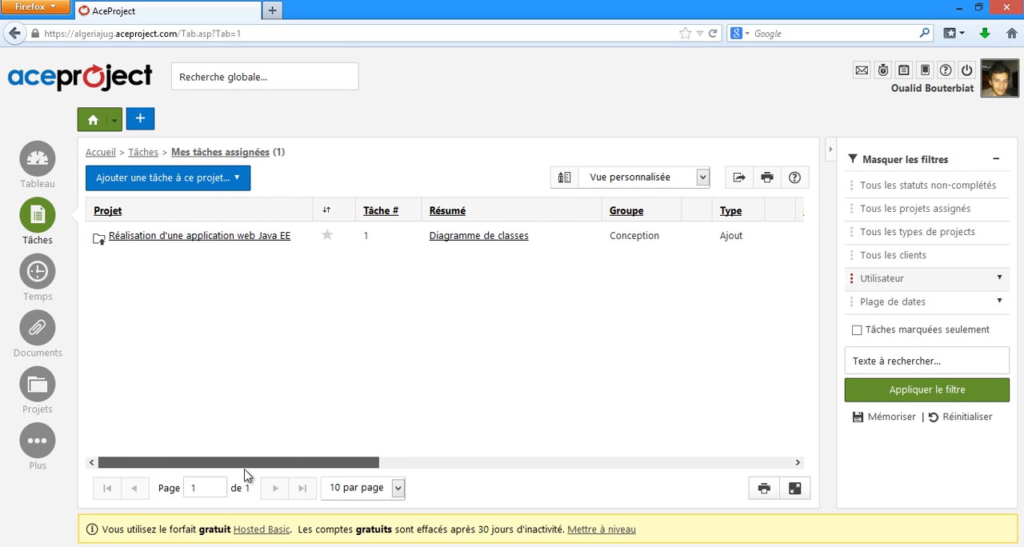
click(256, 238)
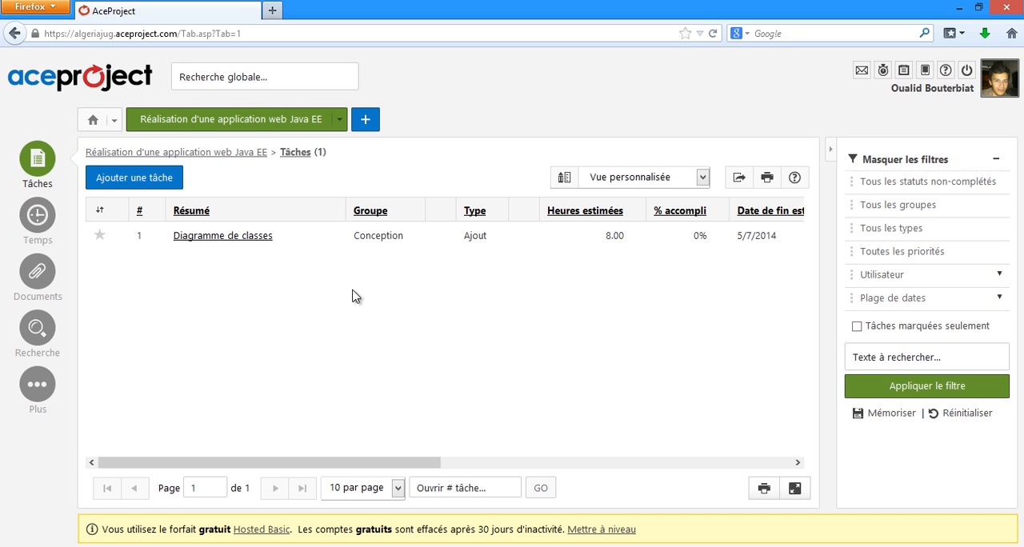
click(240, 237)
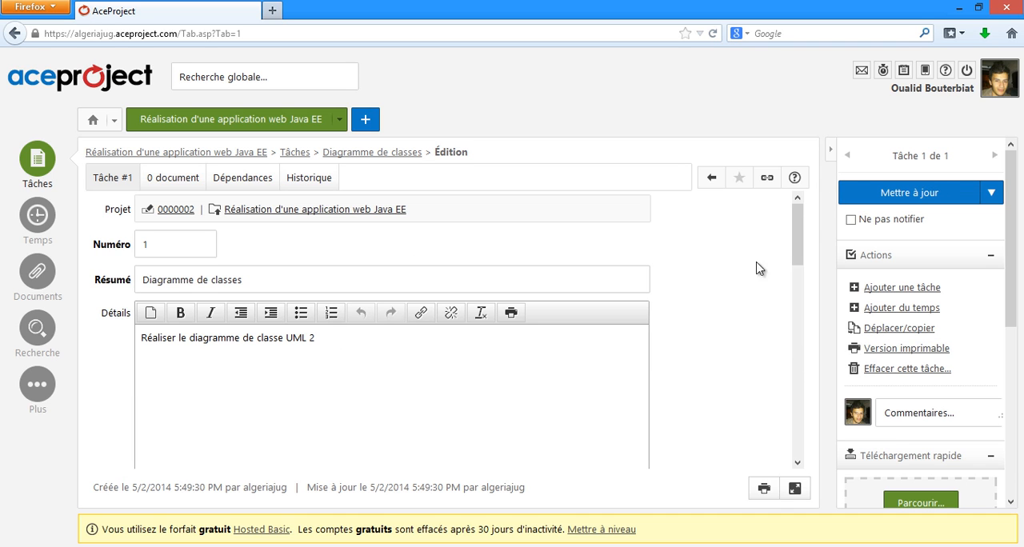
Step: Read the existing comment on the Diagramme de classes task and write the comment "OK" in reply
drag(803, 243, 797, 429)
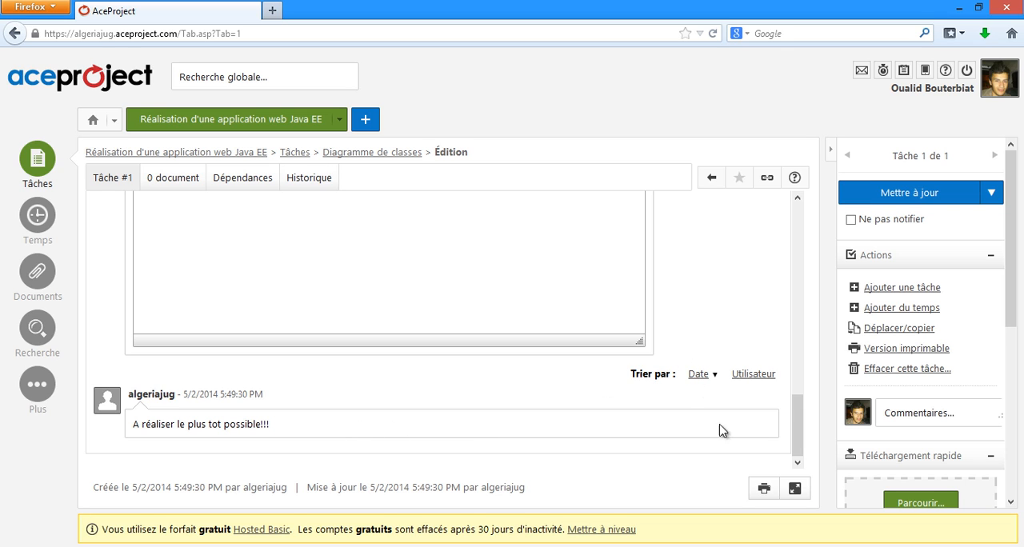
scroll(546, 243, up, 1)
scroll(547, 245, down, 1)
drag(227, 426, 176, 437)
click(180, 437)
scroll(370, 309, up, 3)
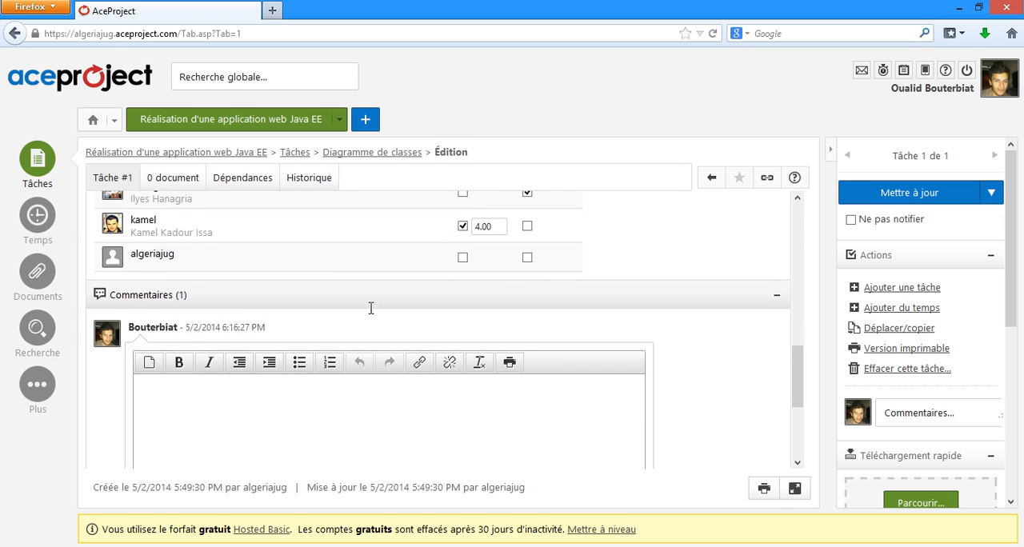
scroll(352, 320, up, 2)
scroll(208, 396, down, 4)
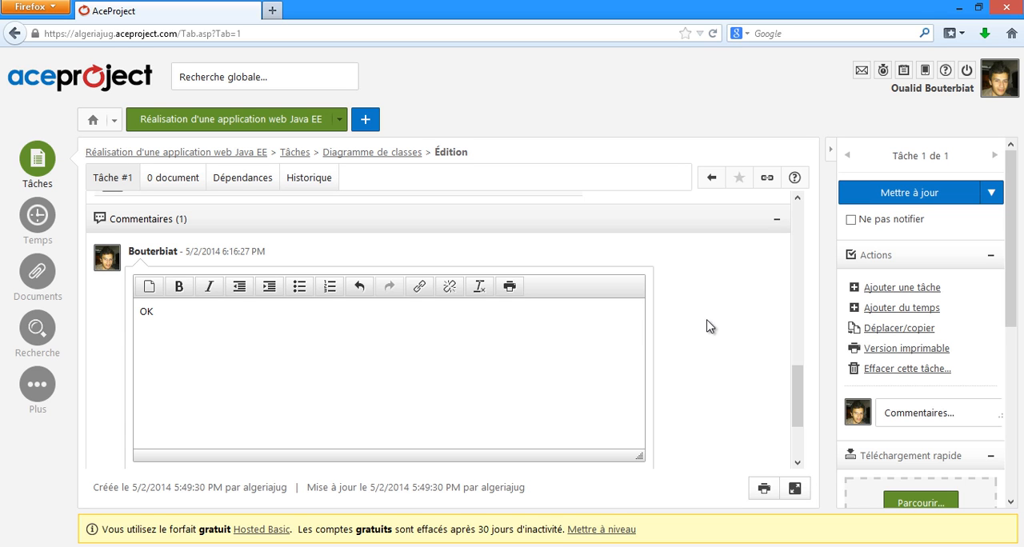
Step: Check the task's assigned users and expand its actual dates and hours section (Réels)
scroll(632, 328, up, 3)
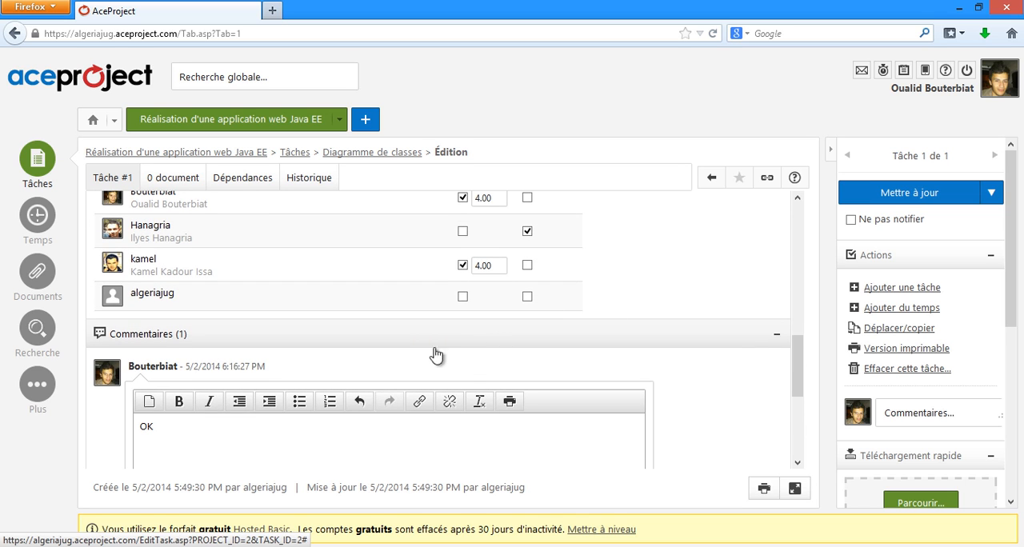
scroll(416, 357, up, 1)
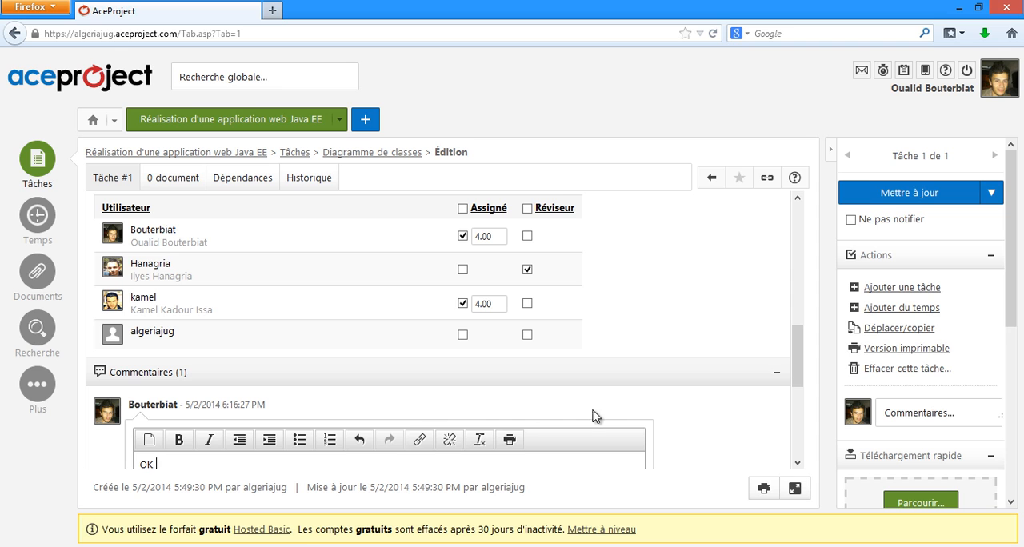
scroll(616, 400, up, 6)
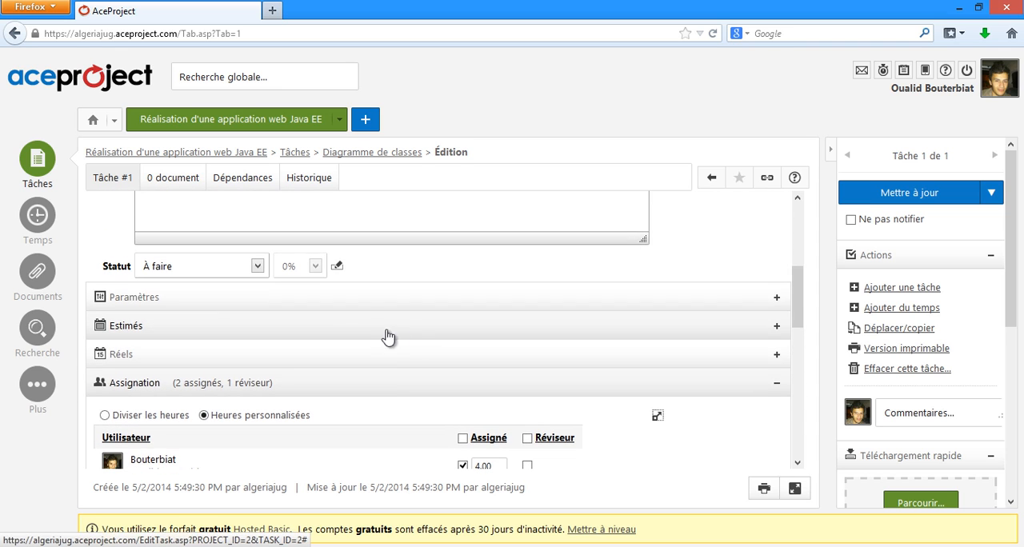
click(191, 363)
scroll(501, 320, down, 1)
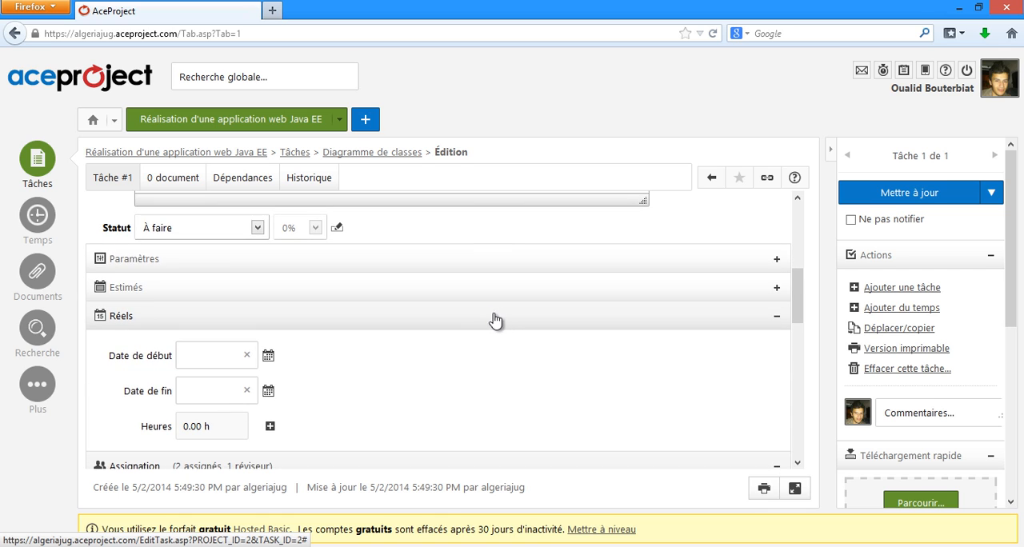
scroll(484, 320, down, 1)
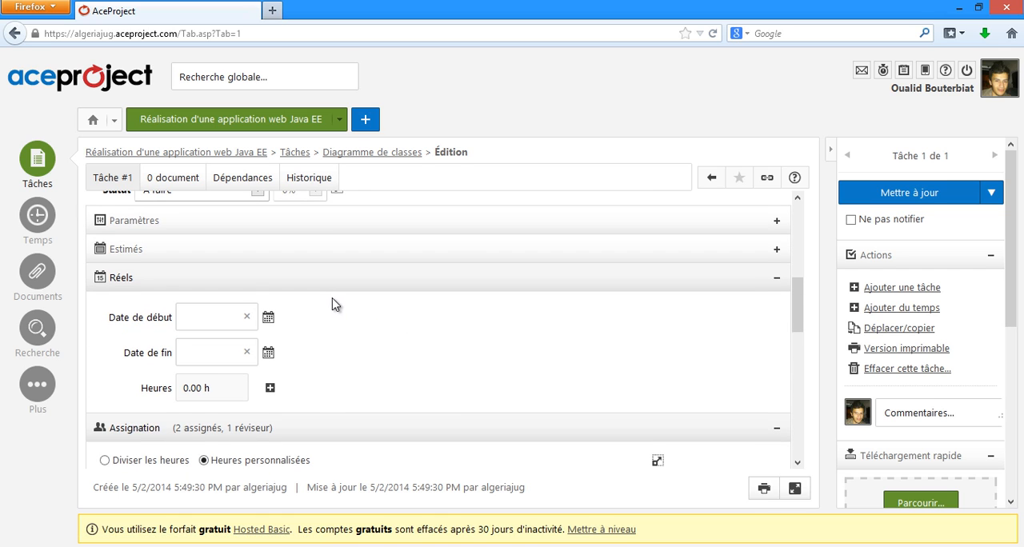
scroll(320, 304, up, 2)
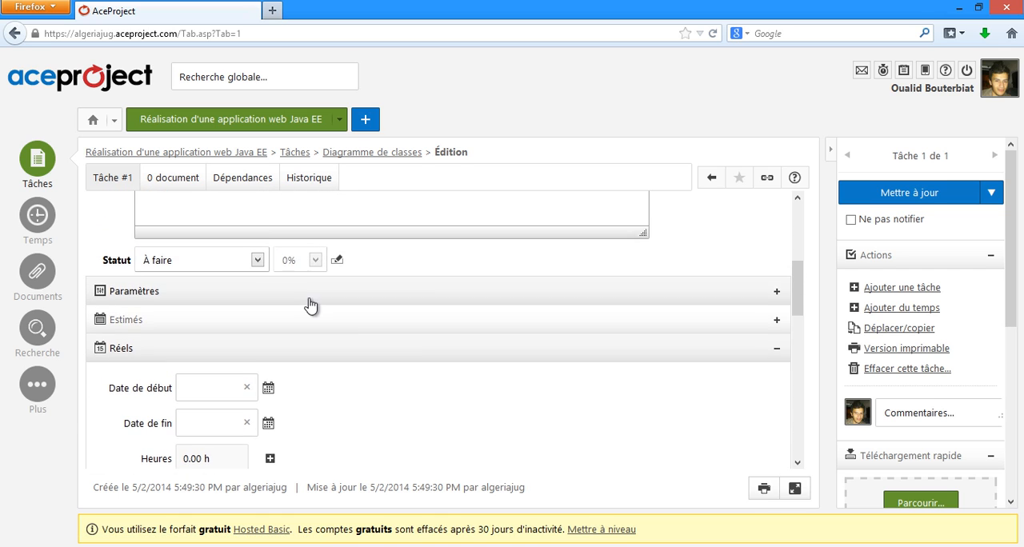
Step: Set the task's status to En traitement with 40% completion and update the task
click(257, 272)
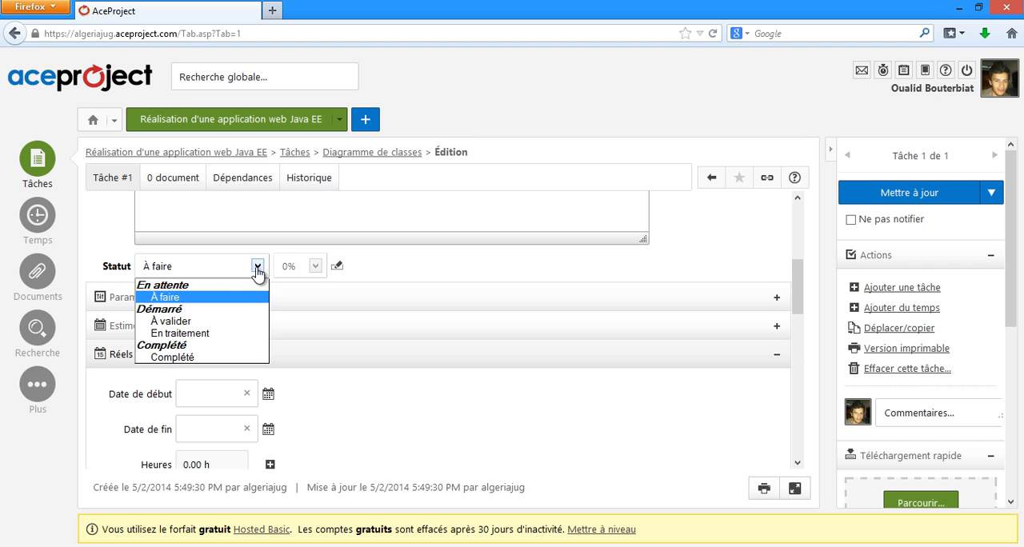
click(232, 333)
click(316, 267)
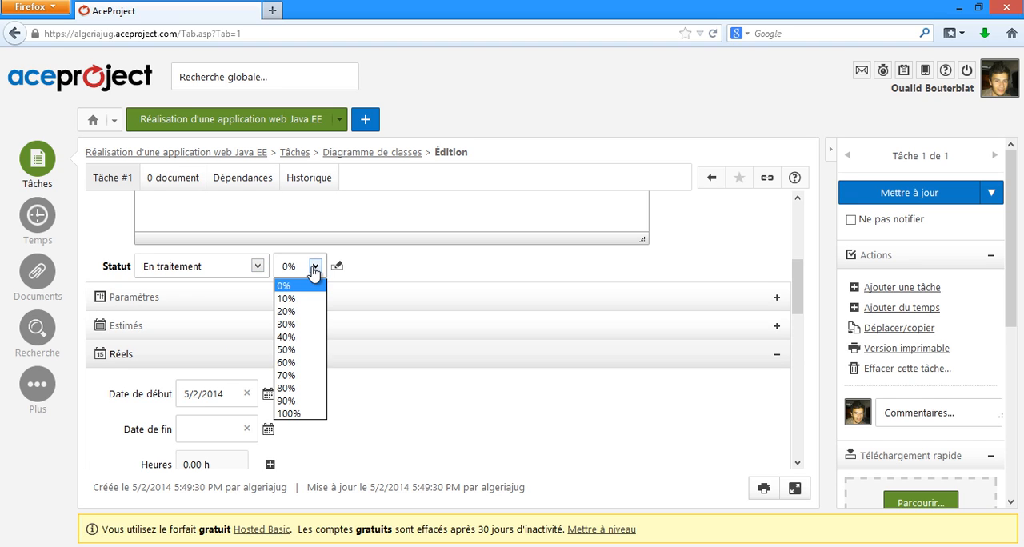
click(314, 336)
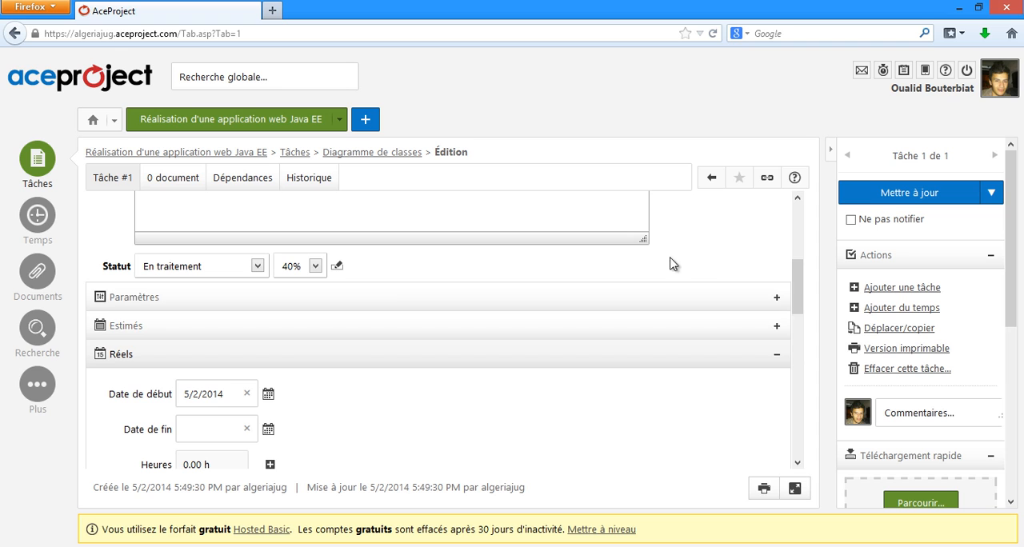
click(894, 196)
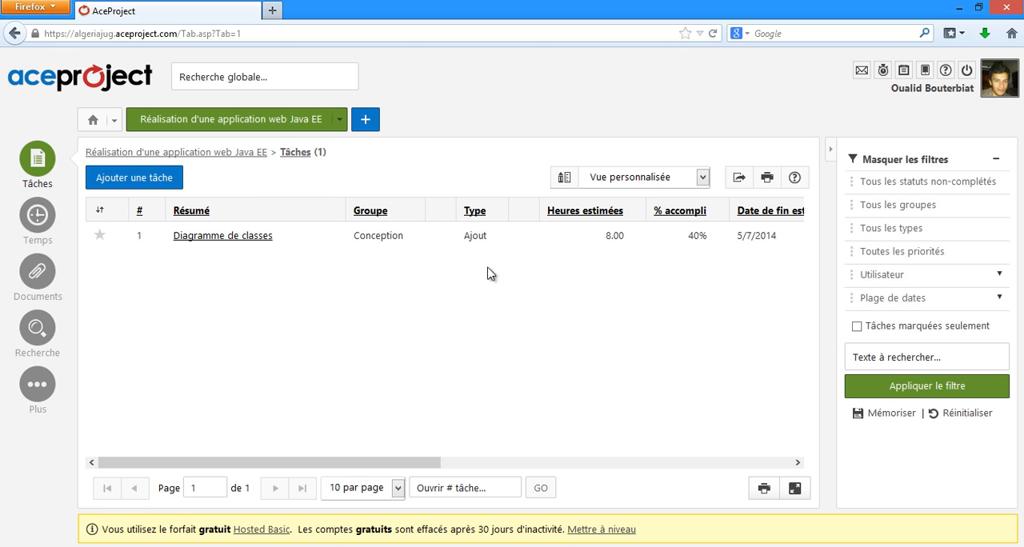
Step: Look over the project's task list and view its tasks in the Gantt chart
mouse_move(400, 464)
mouse_down()
mouse_move(605, 456)
mouse_move(406, 458)
mouse_up()
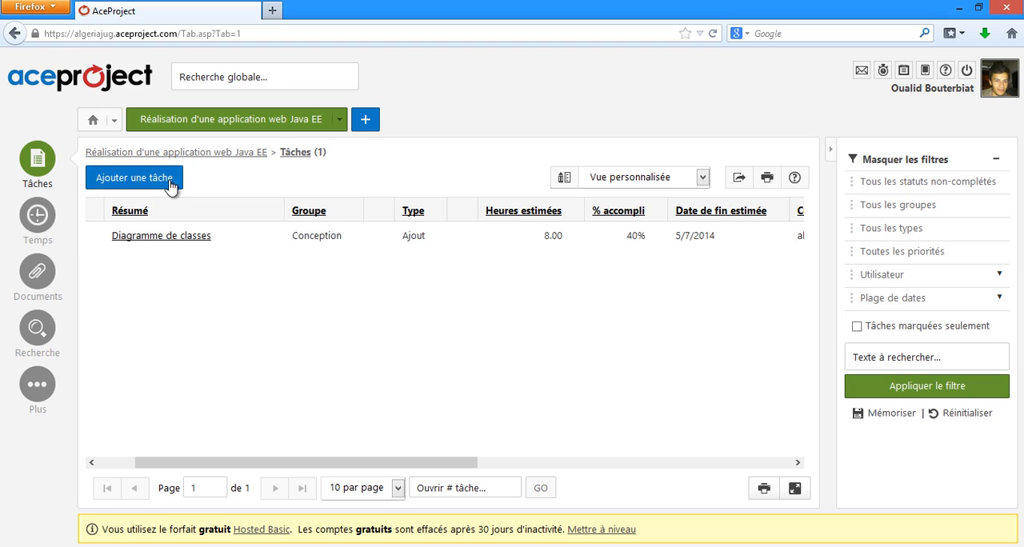
mouse_move(52, 174)
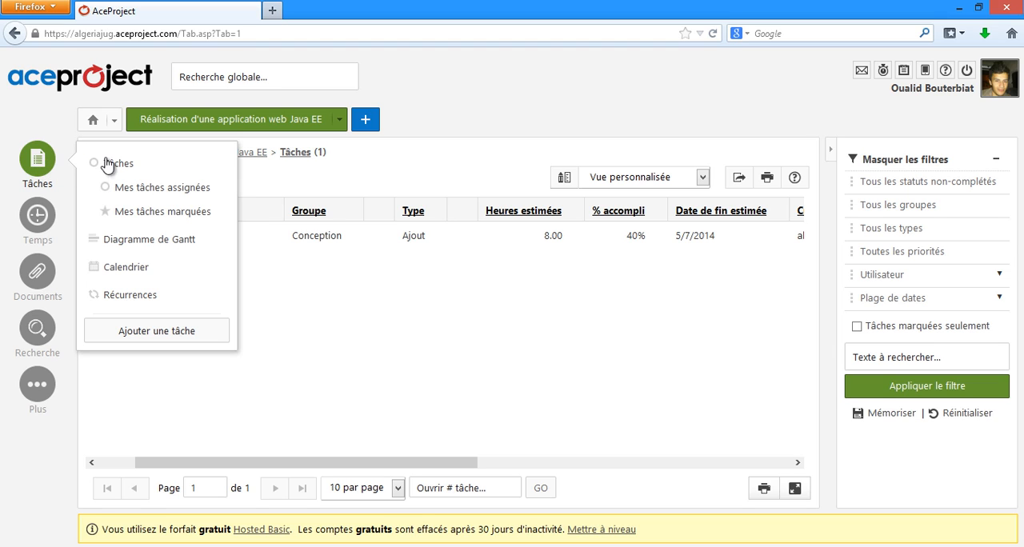
click(170, 241)
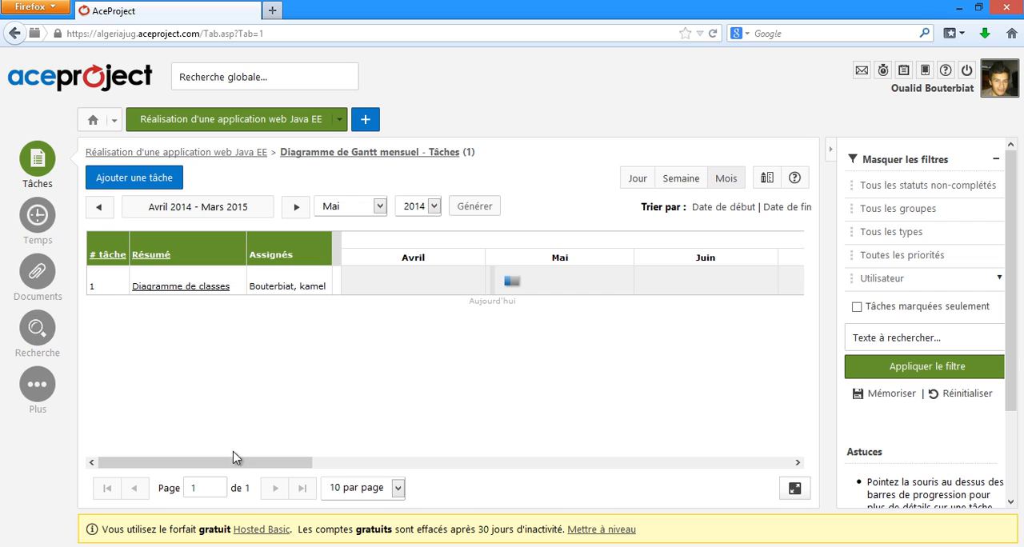
drag(233, 458, 273, 462)
Step: View the project's task calendar and show the details of the Diagramme de classes task on May 7
mouse_move(37, 159)
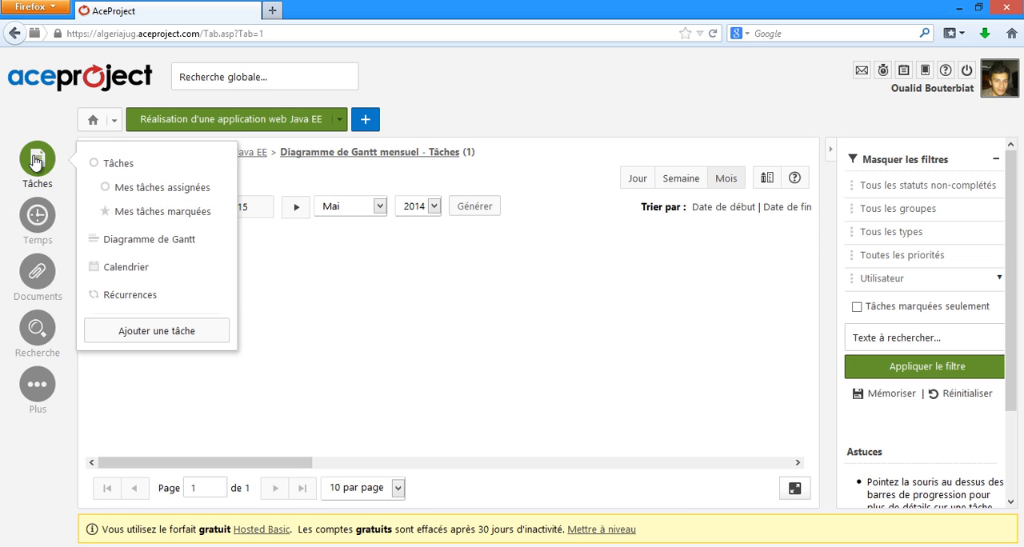
click(152, 271)
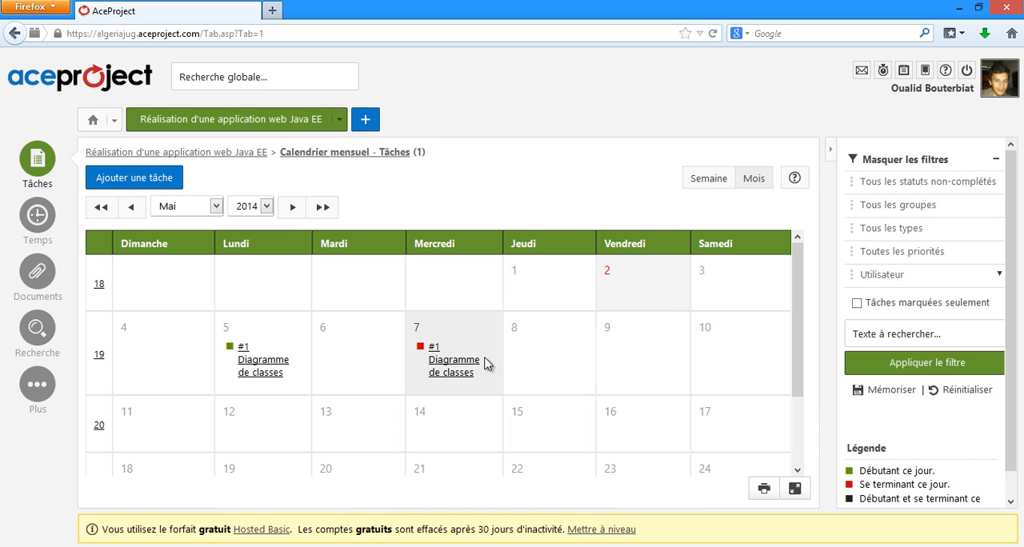
mouse_move(445, 362)
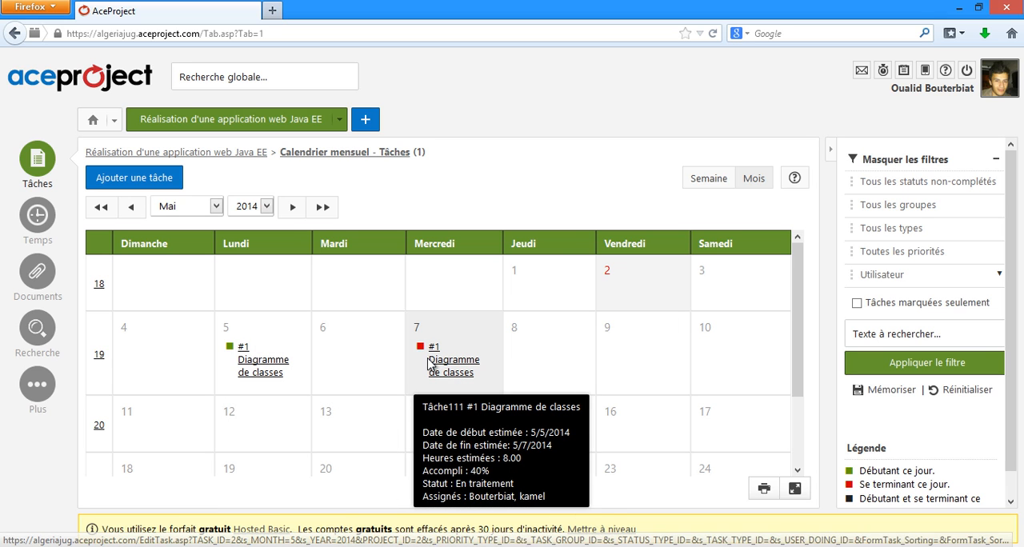
Step: Open the project's time report (Rapport de temps) and review its display, field and filter settings
mouse_move(225, 357)
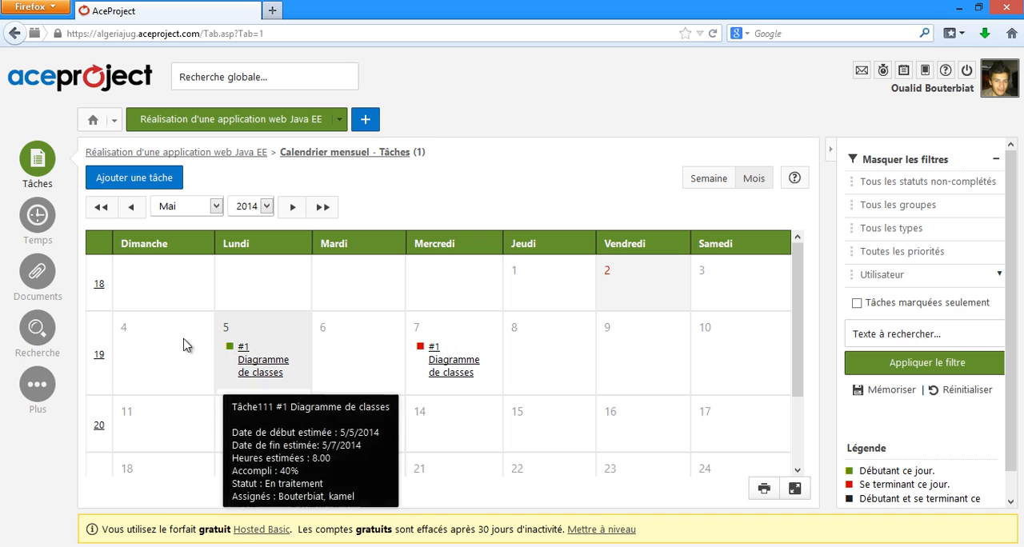
mouse_move(38, 216)
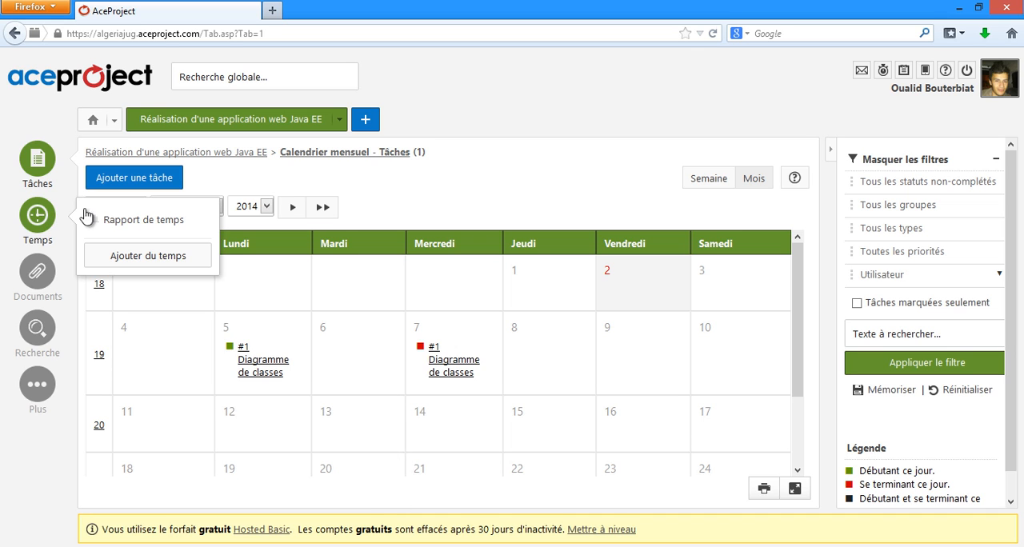
click(140, 219)
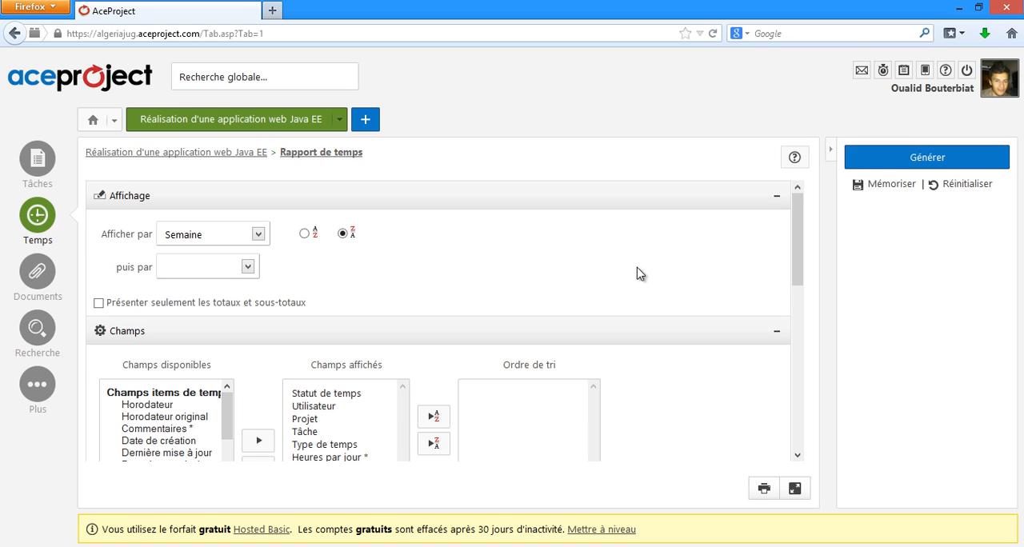
scroll(517, 238, down, 1)
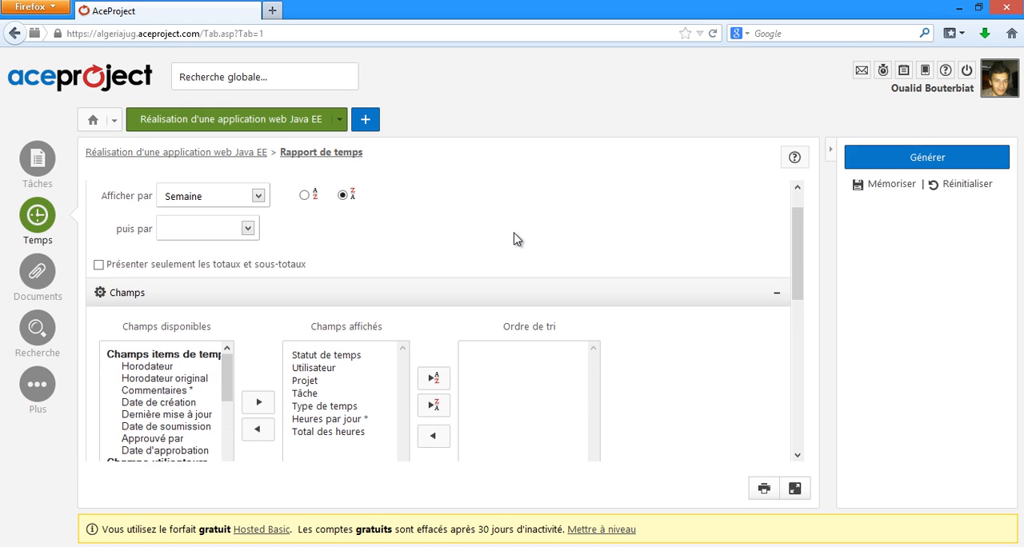
scroll(517, 239, down, 1)
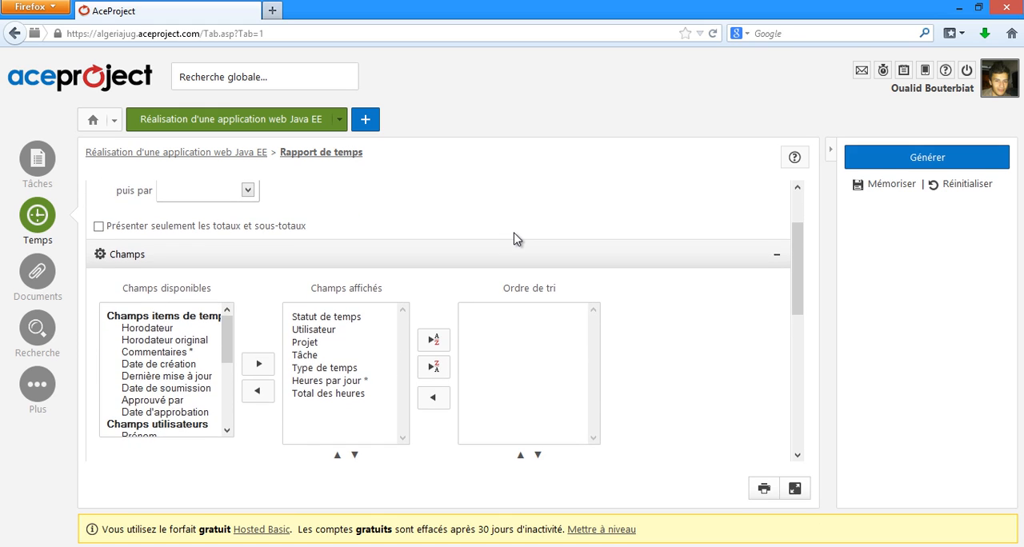
scroll(512, 239, down, 6)
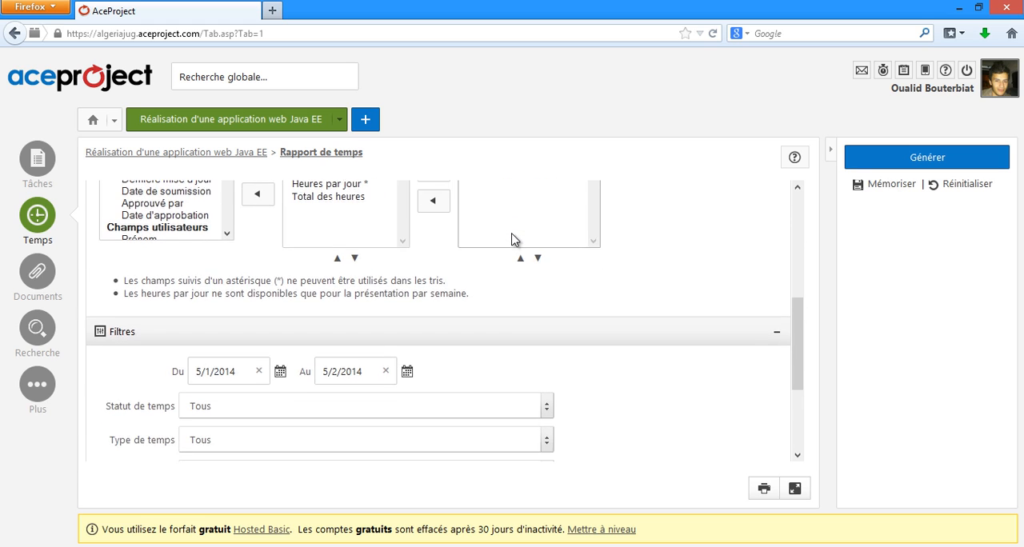
scroll(560, 289, down, 3)
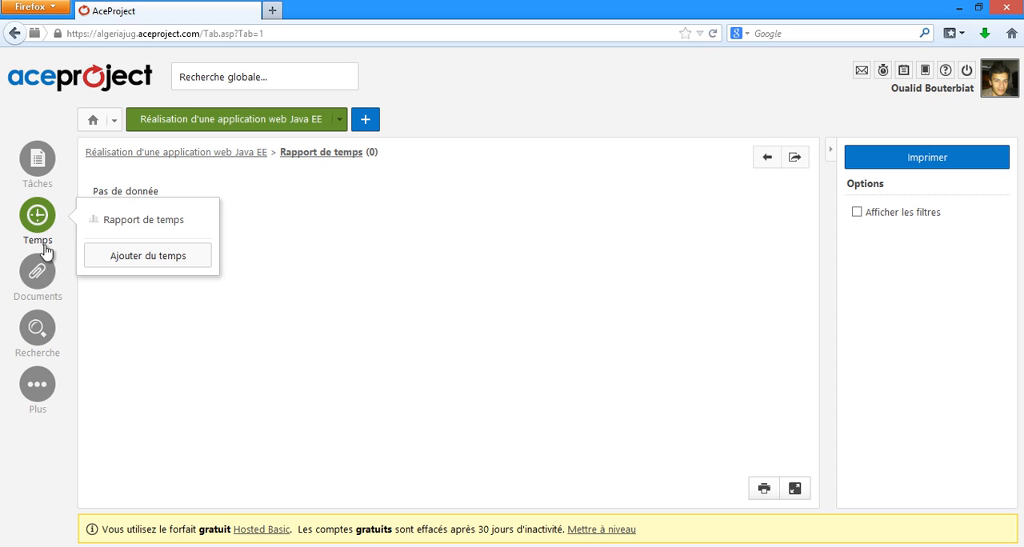
Step: Upload Estimation financière .docx and Schéma de la solution.docx to the project's documents
mouse_move(43, 275)
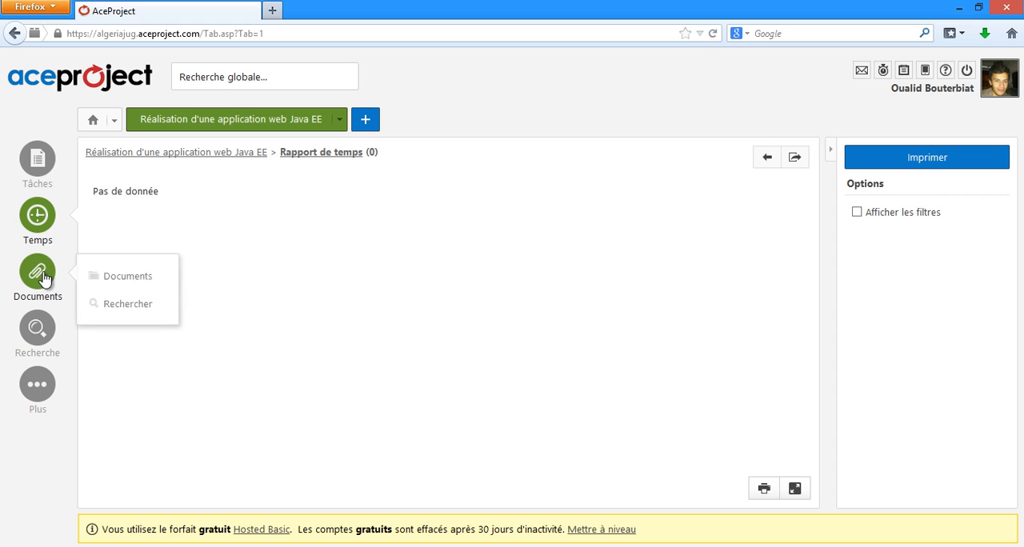
click(95, 278)
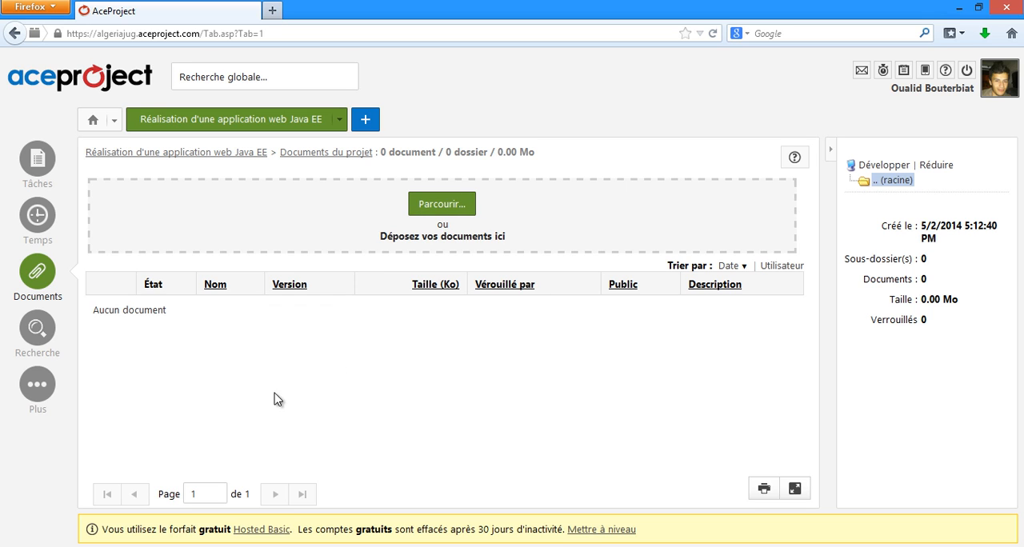
click(439, 208)
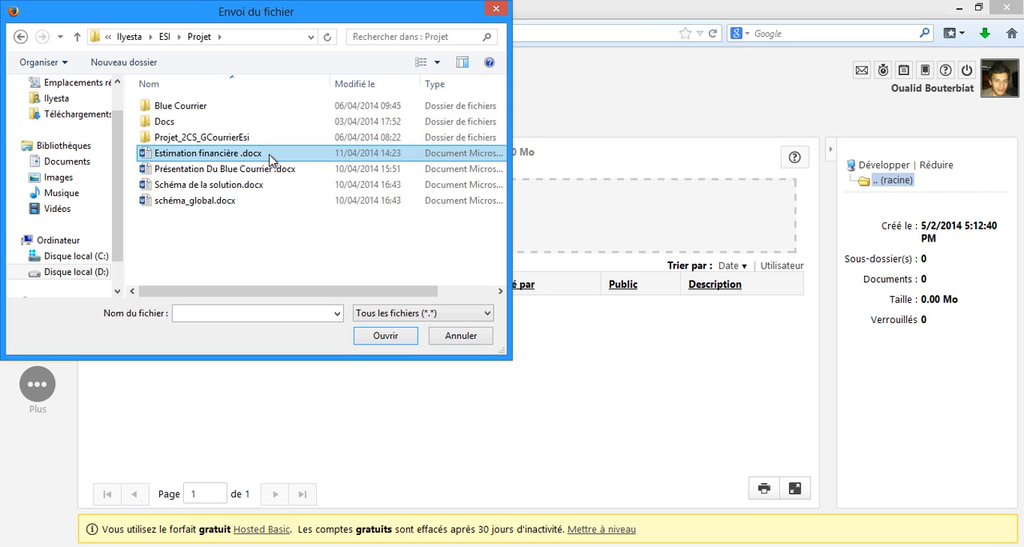
click(276, 155)
ctrl+click(286, 185)
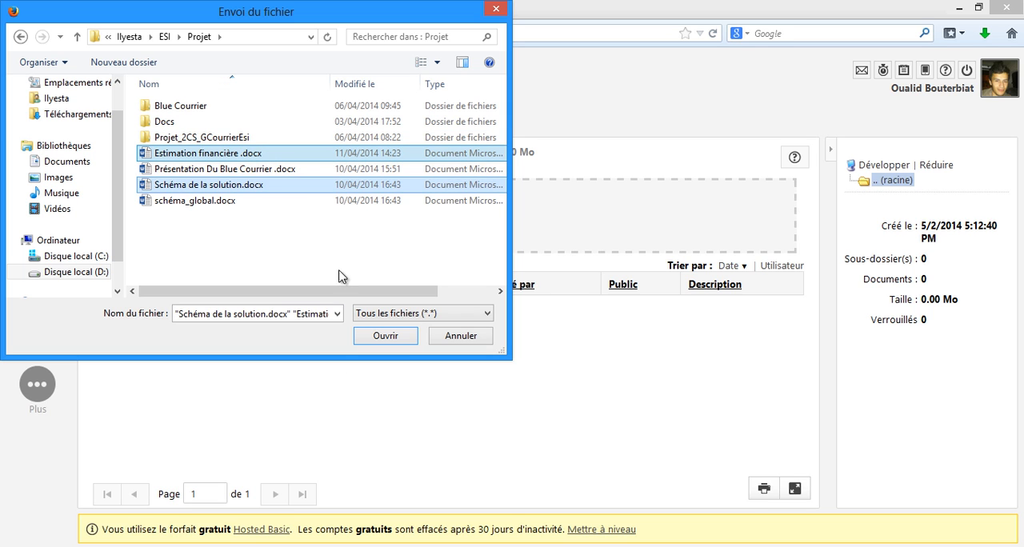
click(384, 336)
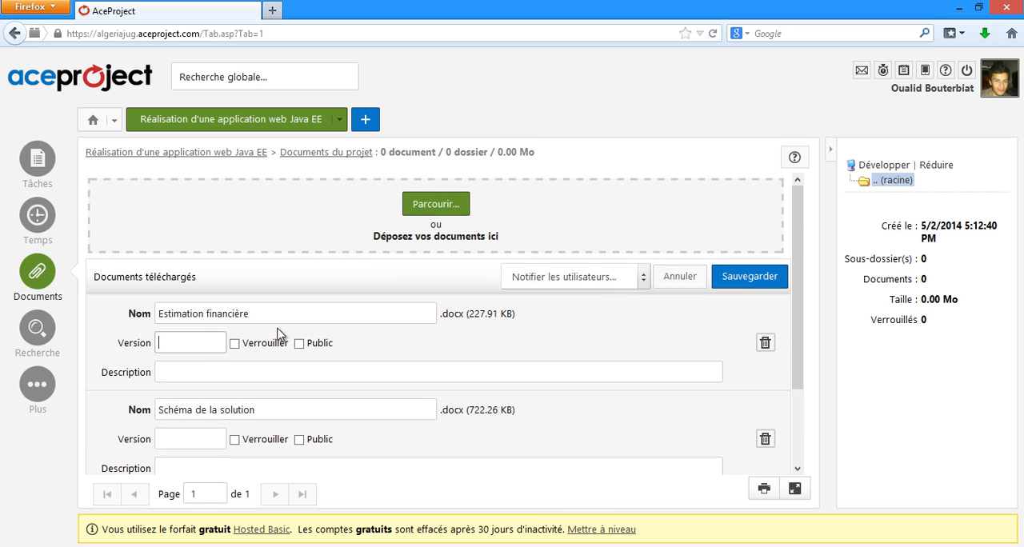
Step: Set the version of both uploaded documents to 1.0 and lock Estimation financière
text(1.0)
click(201, 438)
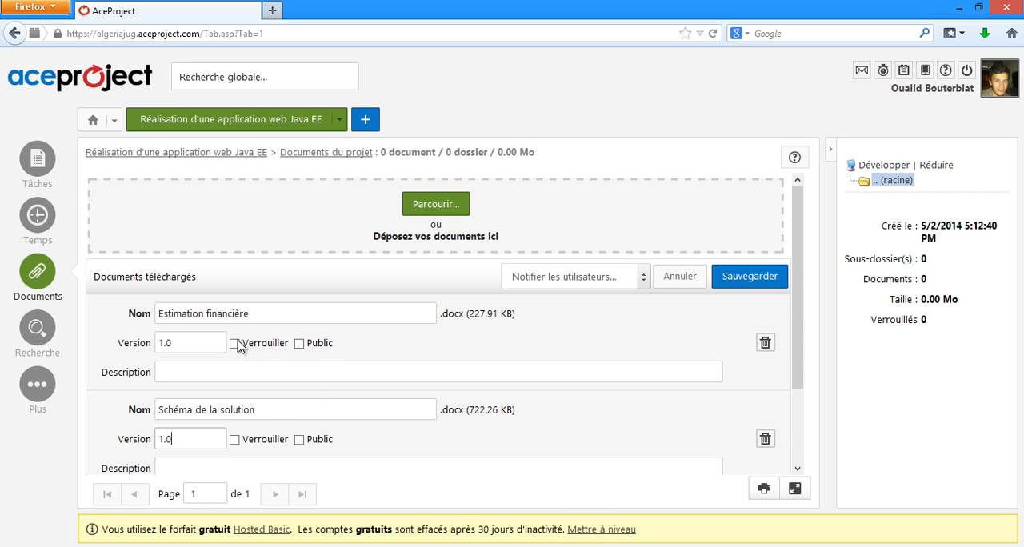
click(235, 344)
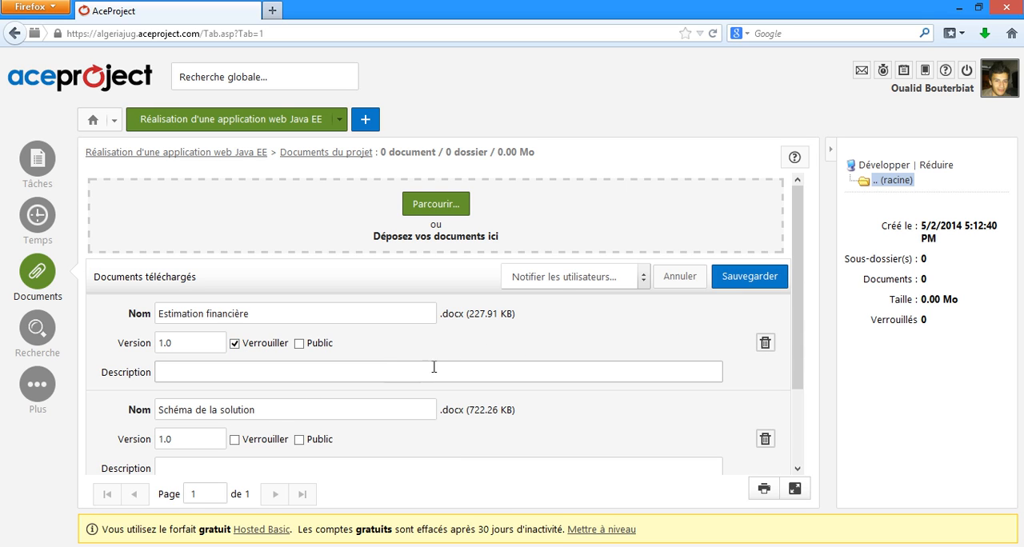
Step: Choose the Chargé de projet user listed under algeriajug for notification and save the uploaded documents
scroll(510, 365, down, 2)
click(641, 202)
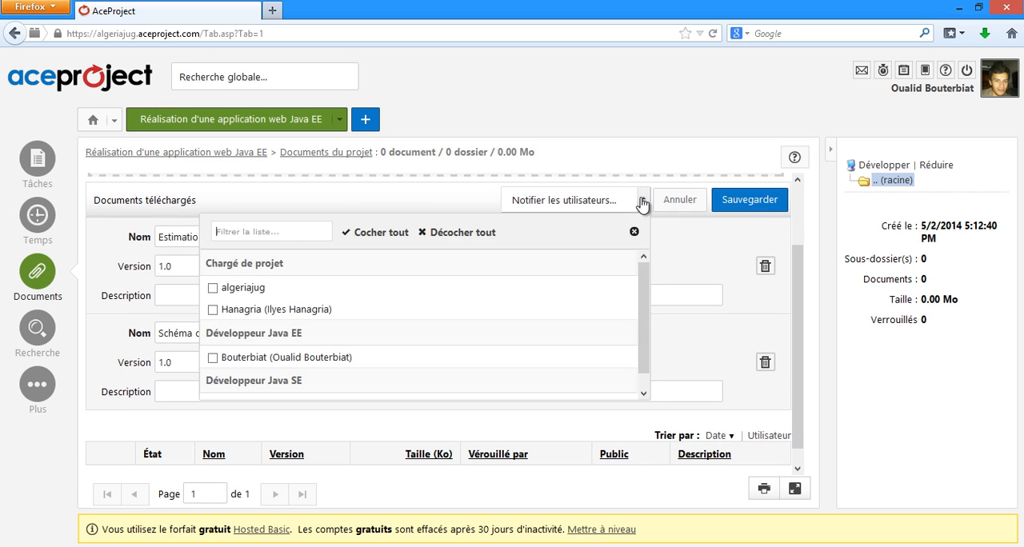
click(214, 311)
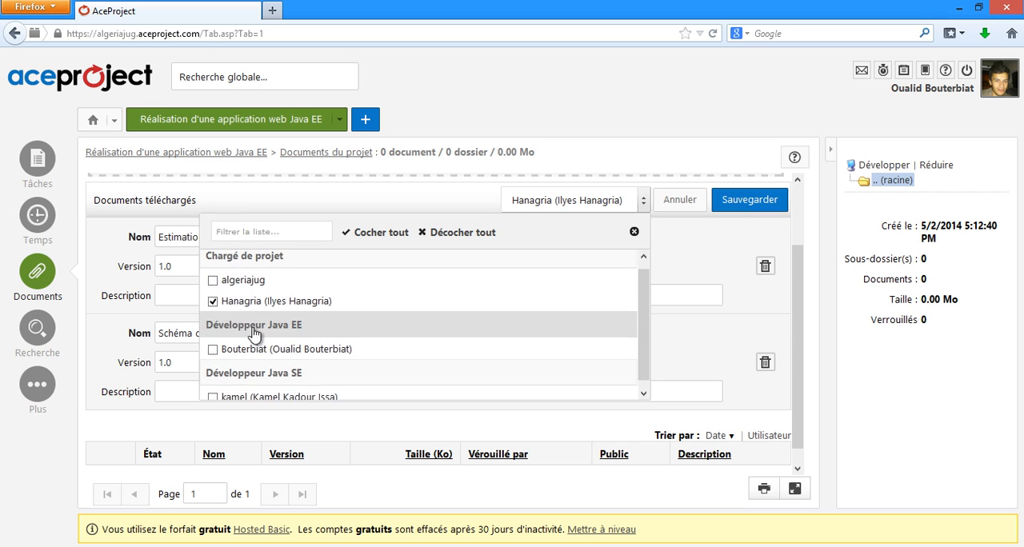
click(677, 256)
scroll(524, 295, down, 1)
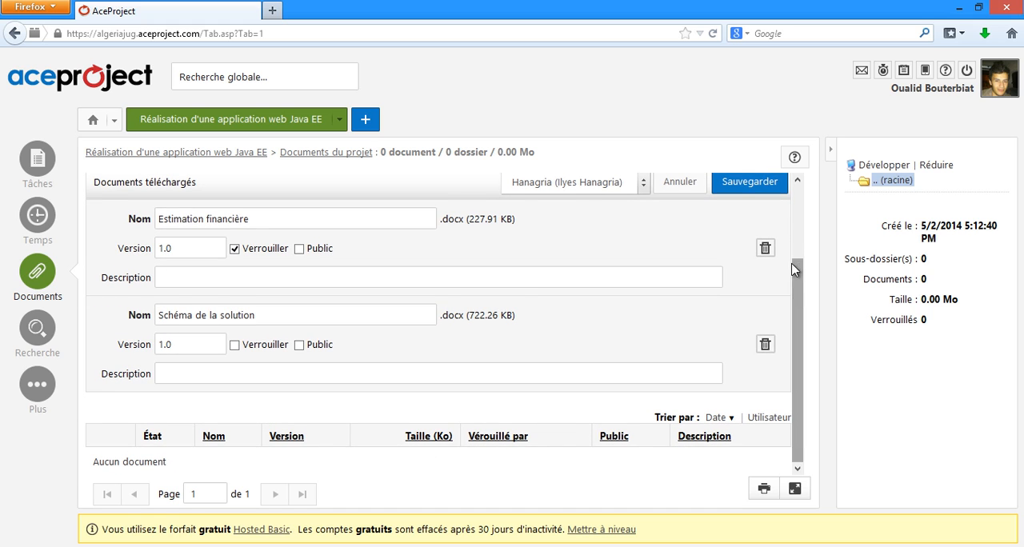
drag(795, 264, 759, 224)
scroll(759, 224, up, 1)
click(740, 260)
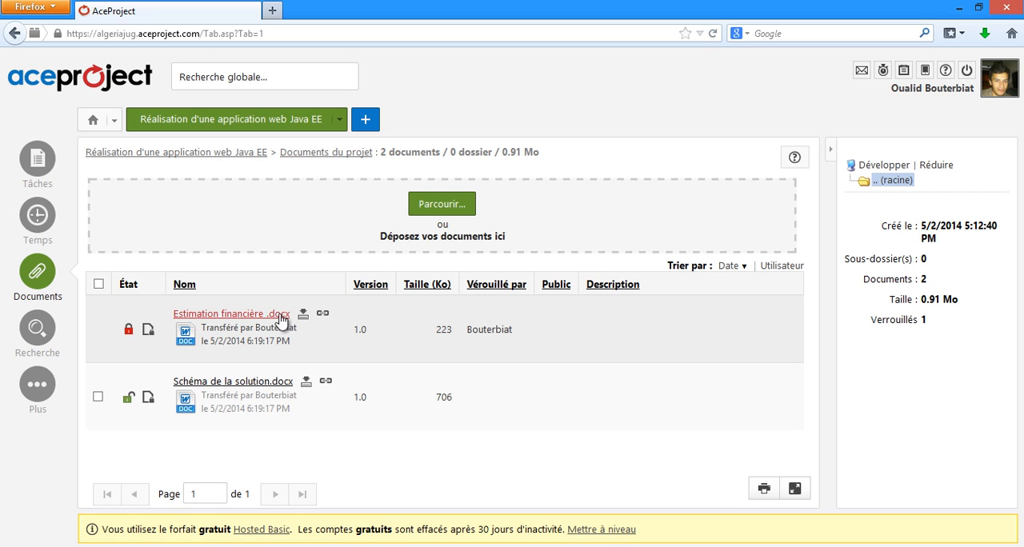
Step: Bring up the download options for Schéma de la solution.docx and dismiss them without saving the file
click(242, 385)
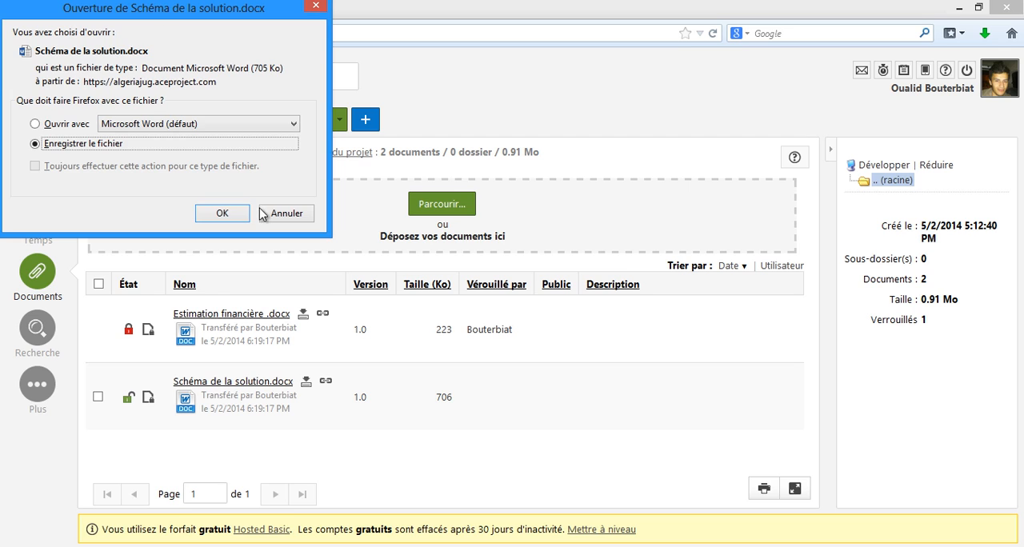
click(284, 213)
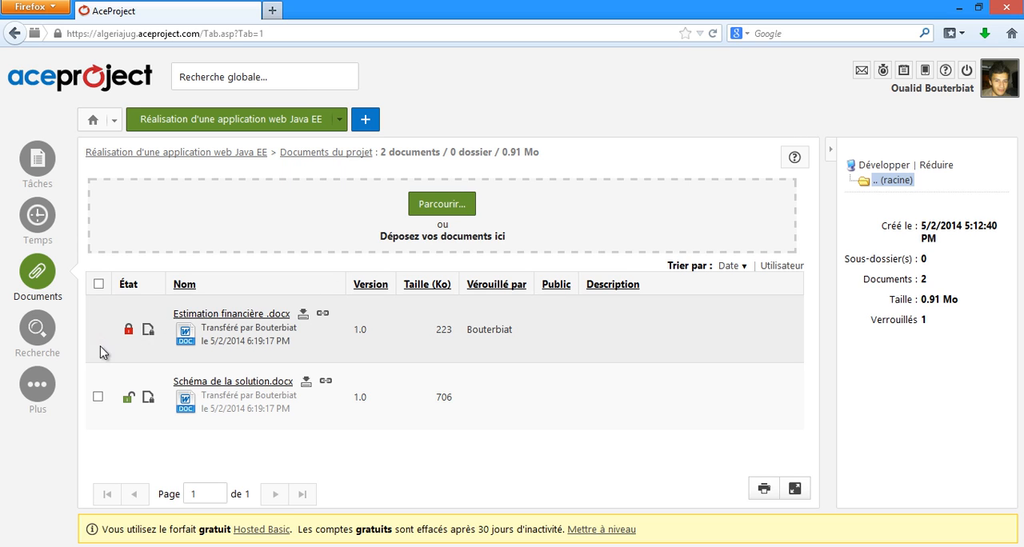
mouse_move(32, 333)
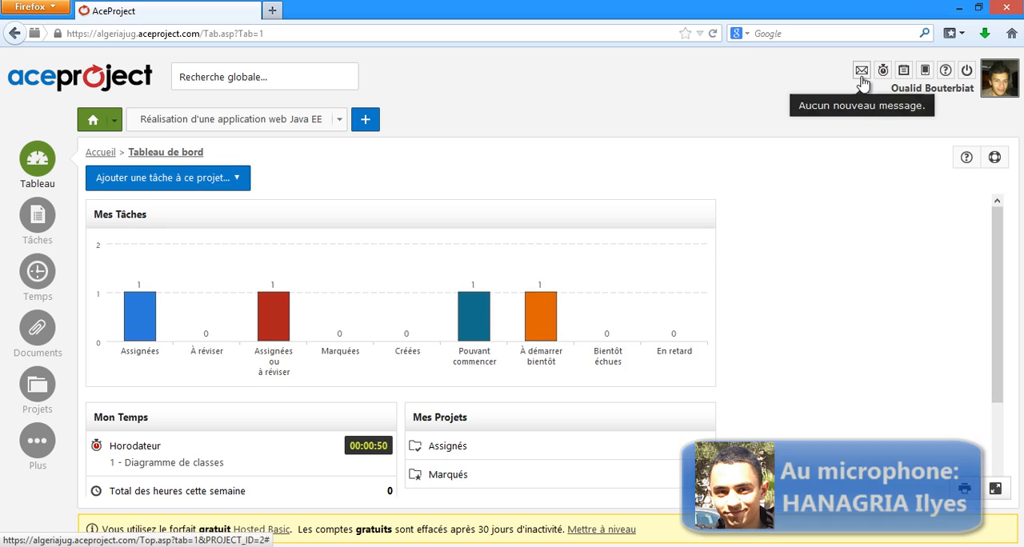
Step: Start a new message in Messagerie addressed to all members of the Réalisation d'une application web Java EE project
click(861, 78)
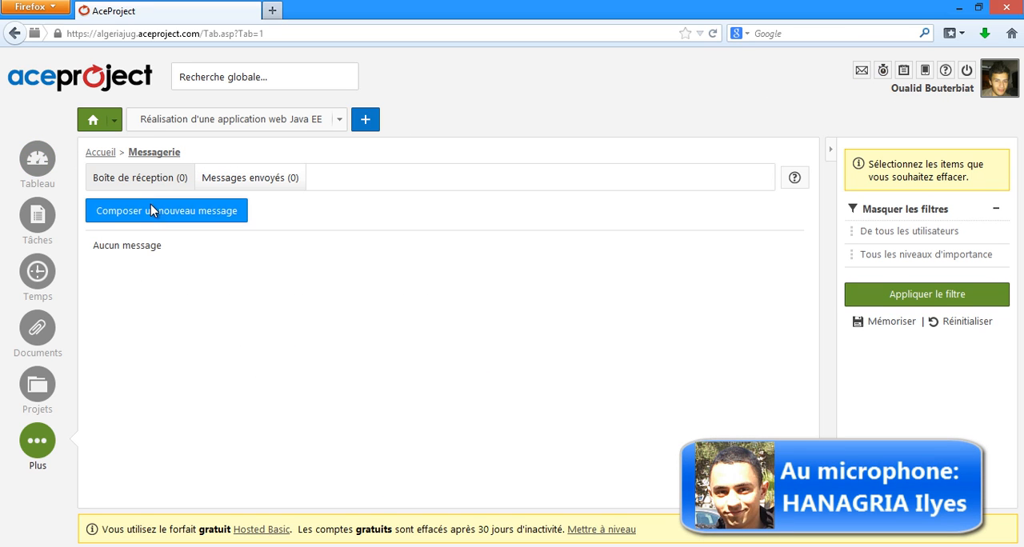
click(152, 209)
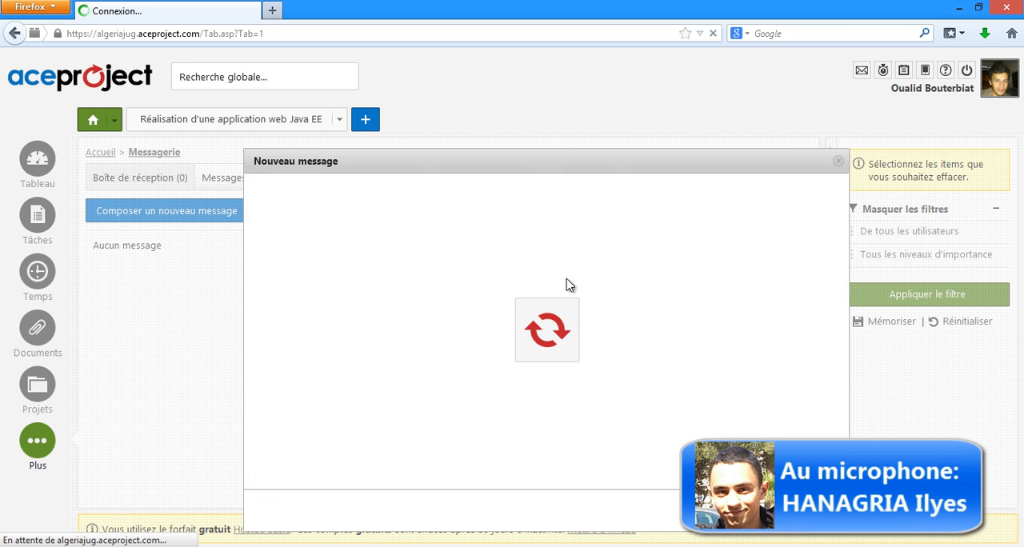
click(637, 216)
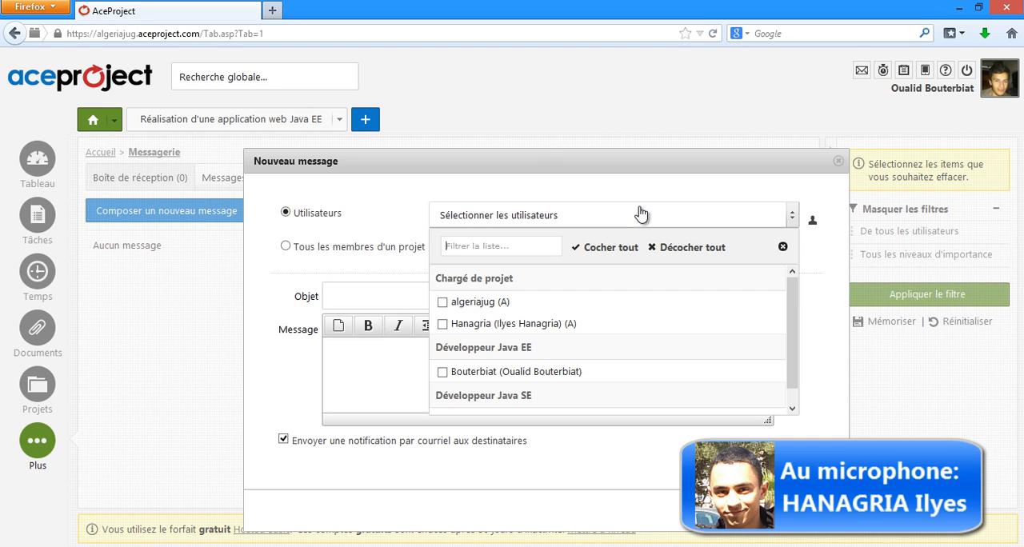
mouse_move(798, 295)
mouse_down()
mouse_move(797, 326)
mouse_move(798, 283)
mouse_up()
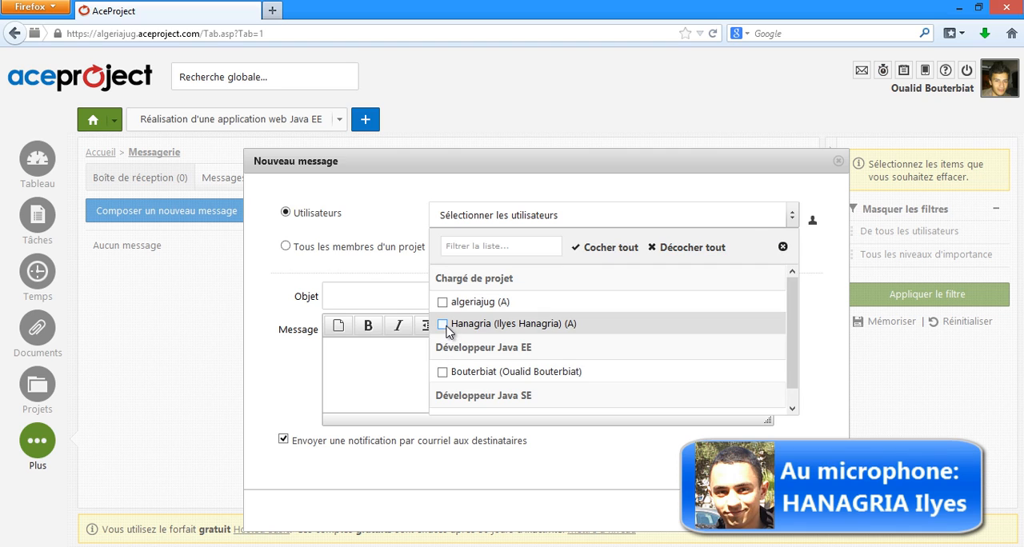
click(392, 250)
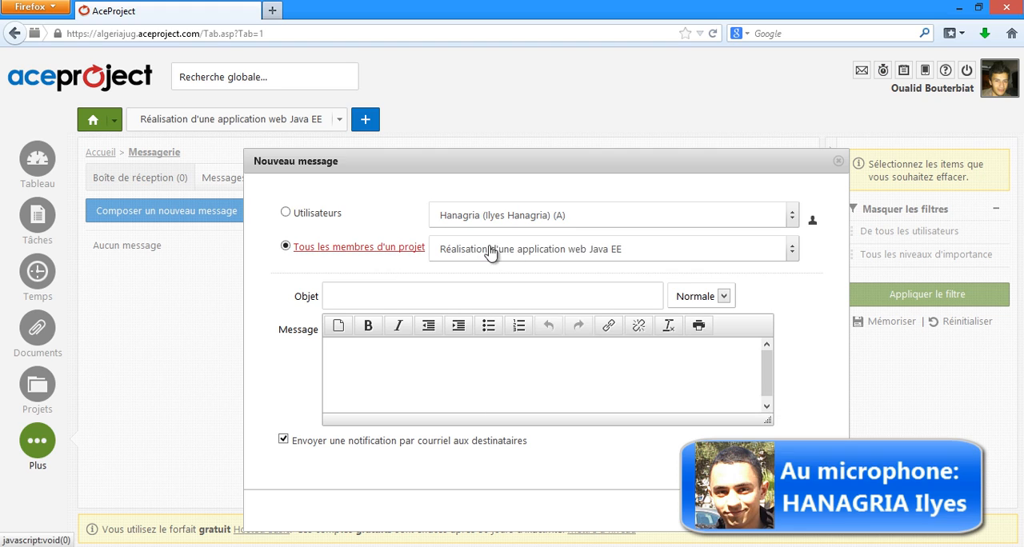
click(590, 251)
click(572, 337)
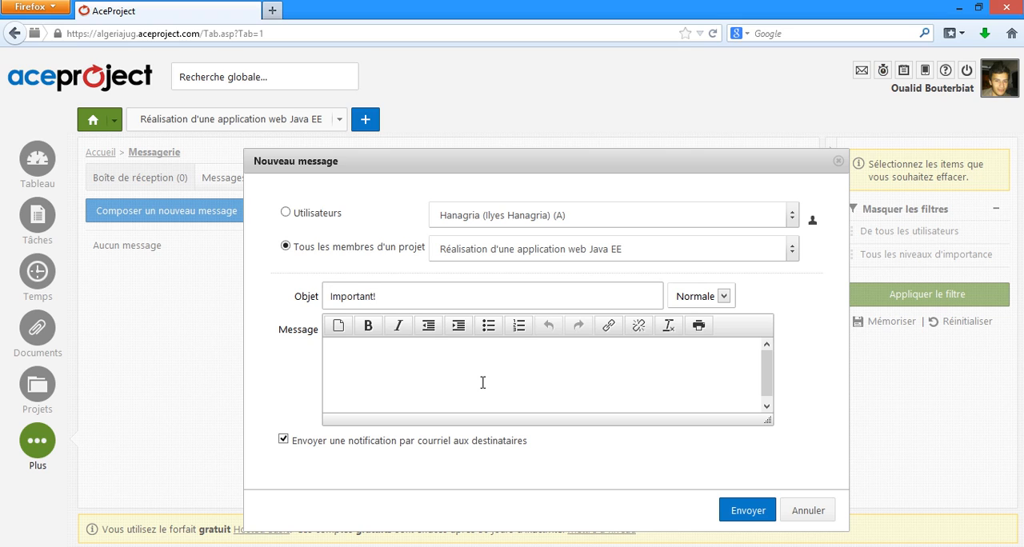
Step: Enter the subject "Important!" and the message "Un grand problème au niveau de la base de donnée!" and send it
click(511, 377)
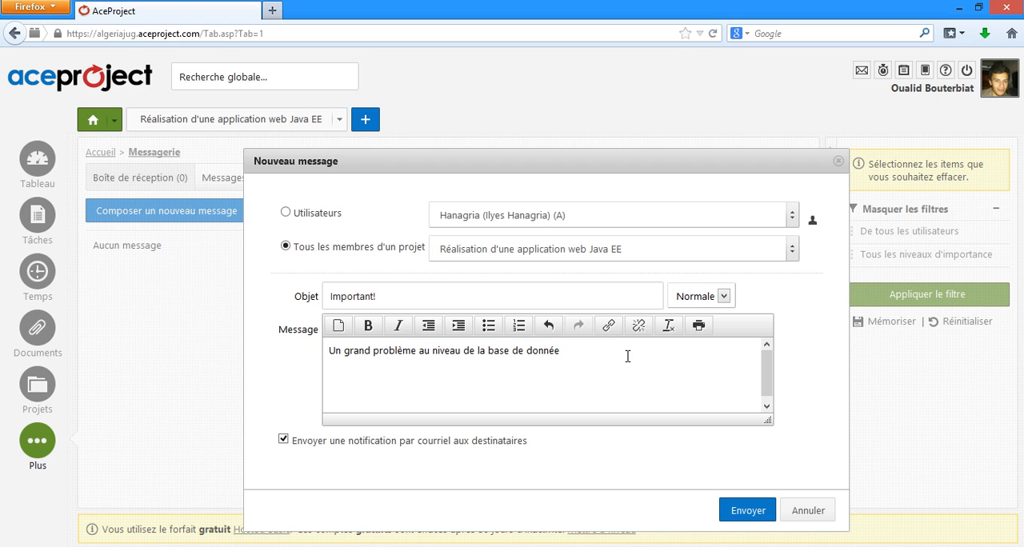
click(743, 512)
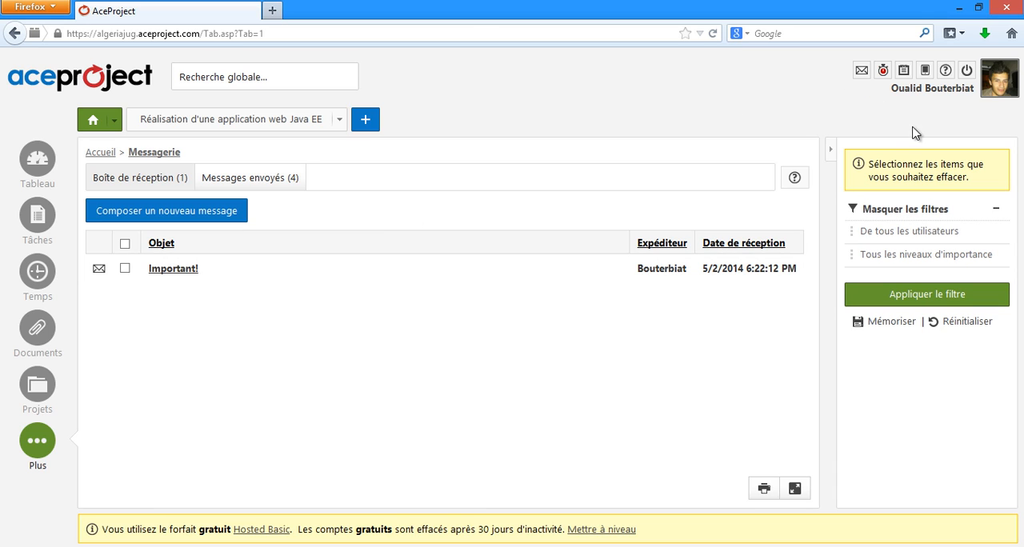
Step: Log out and sign in to the project manager's account with its username and password
click(967, 70)
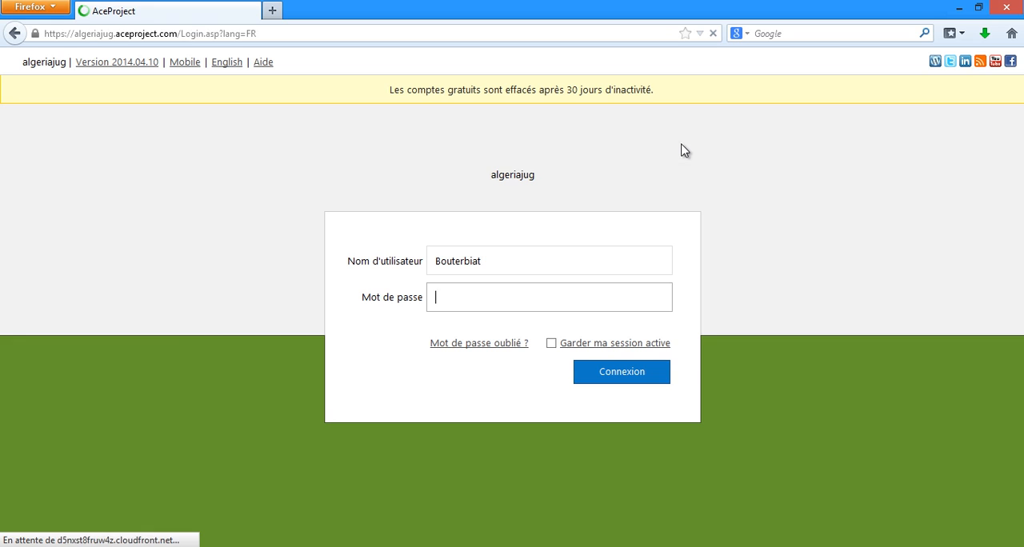
drag(505, 263, 371, 264)
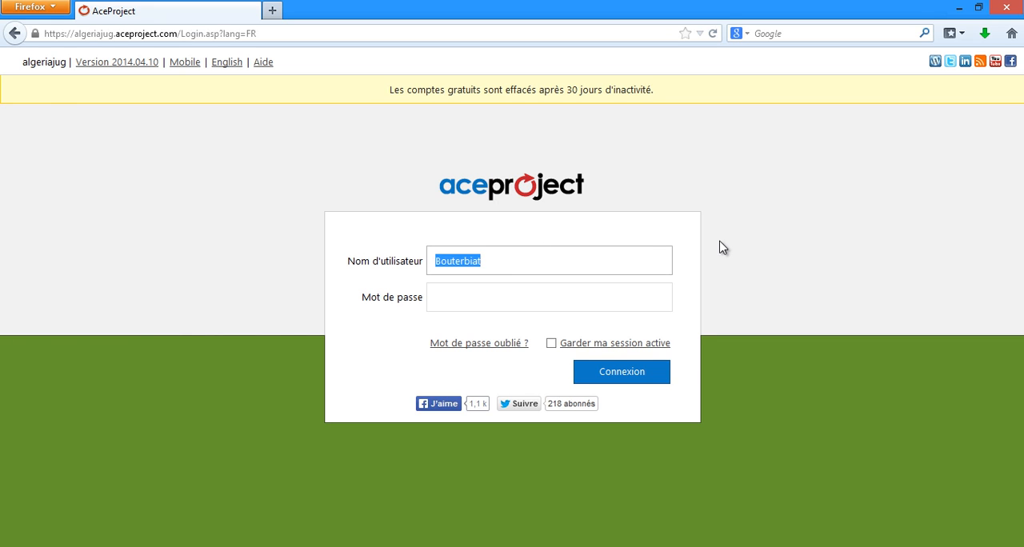
key(BackSpace)
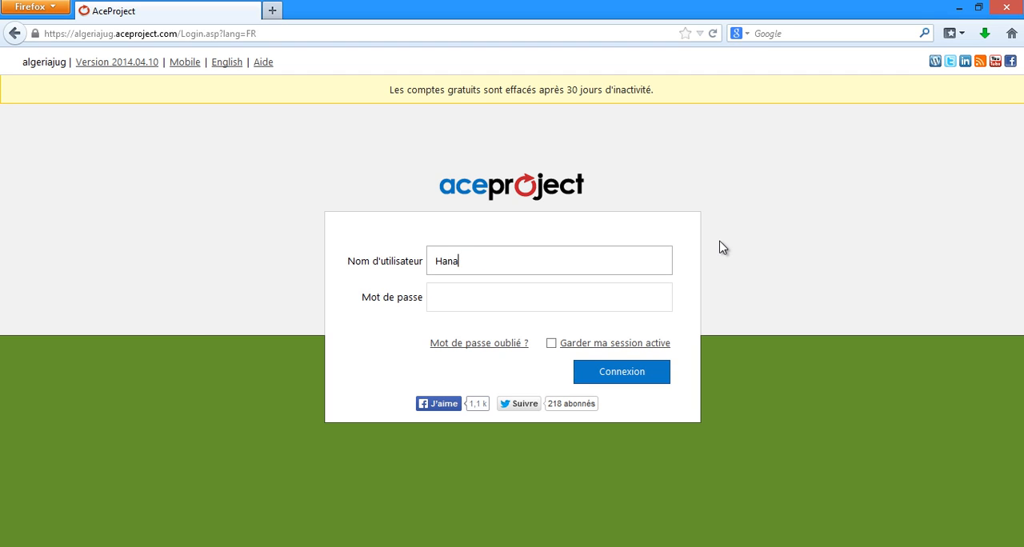
text(•)
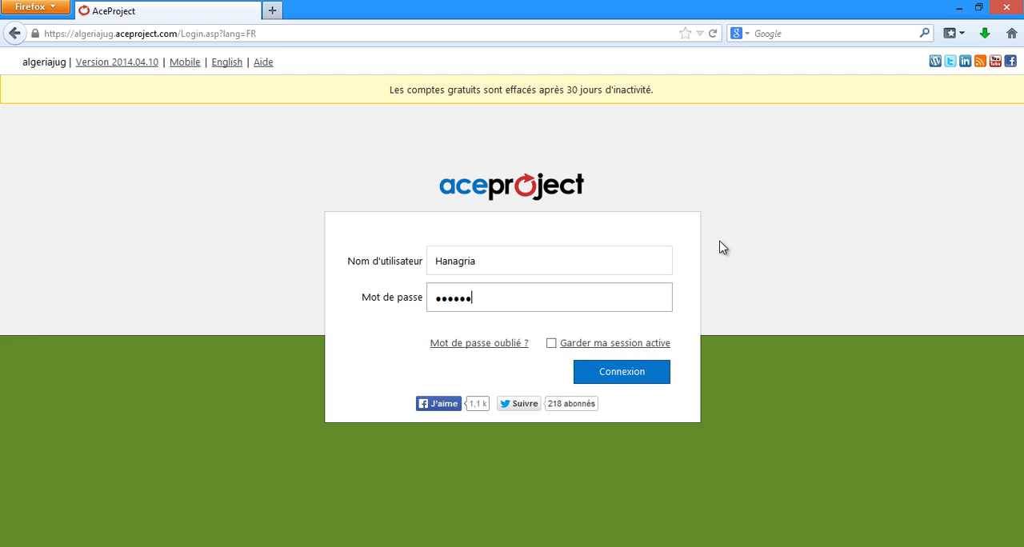
key(Return)
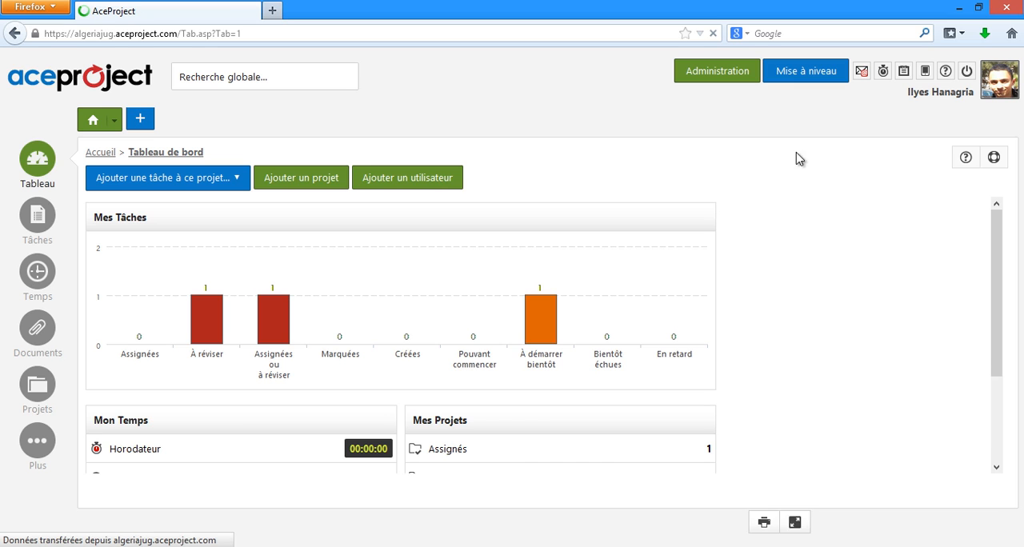
Step: Open the "Important!" message in the project manager's inbox
click(863, 72)
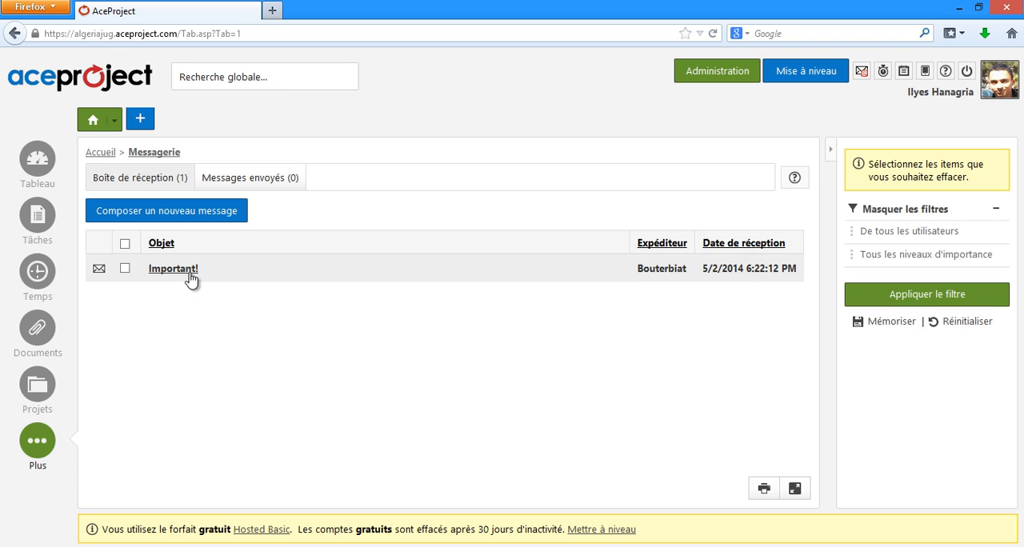
click(181, 271)
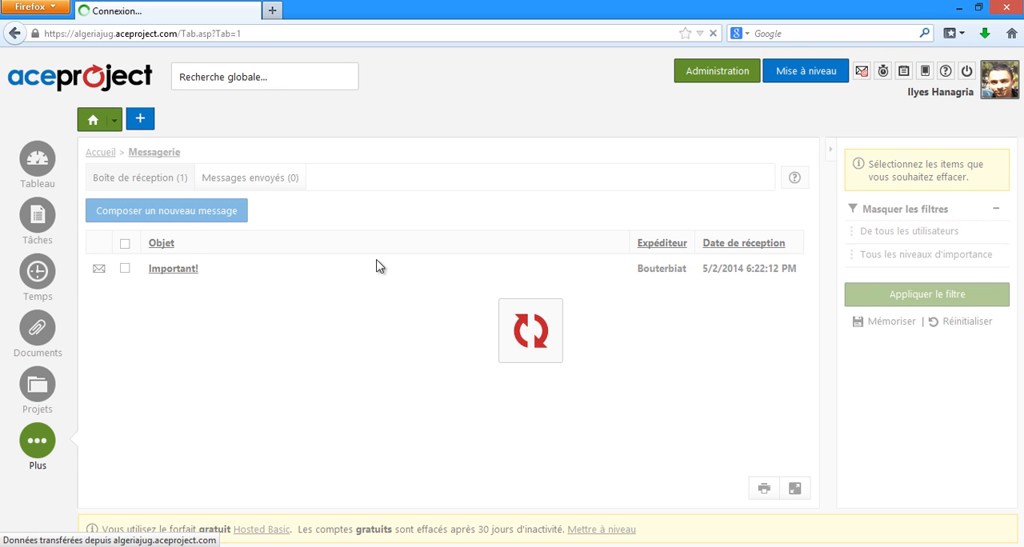
Step: Read through the opened "Important!" message and open the documents list
scroll(333, 322, down, 2)
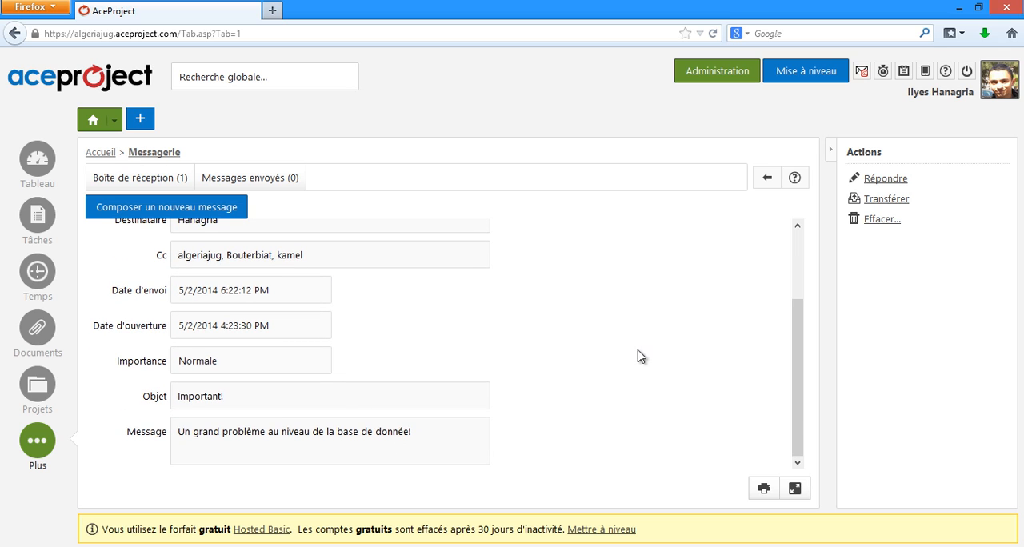
scroll(640, 357, up, 2)
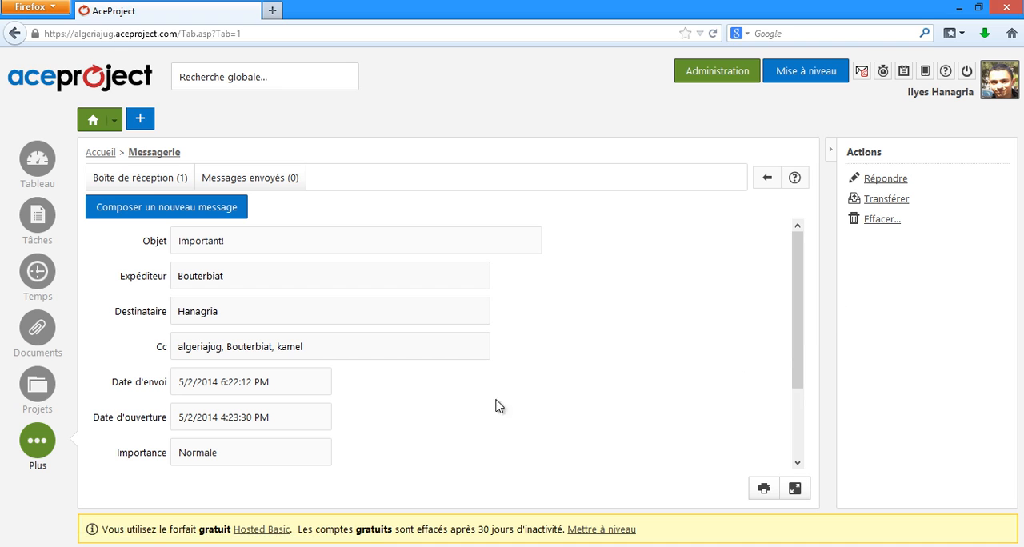
click(40, 328)
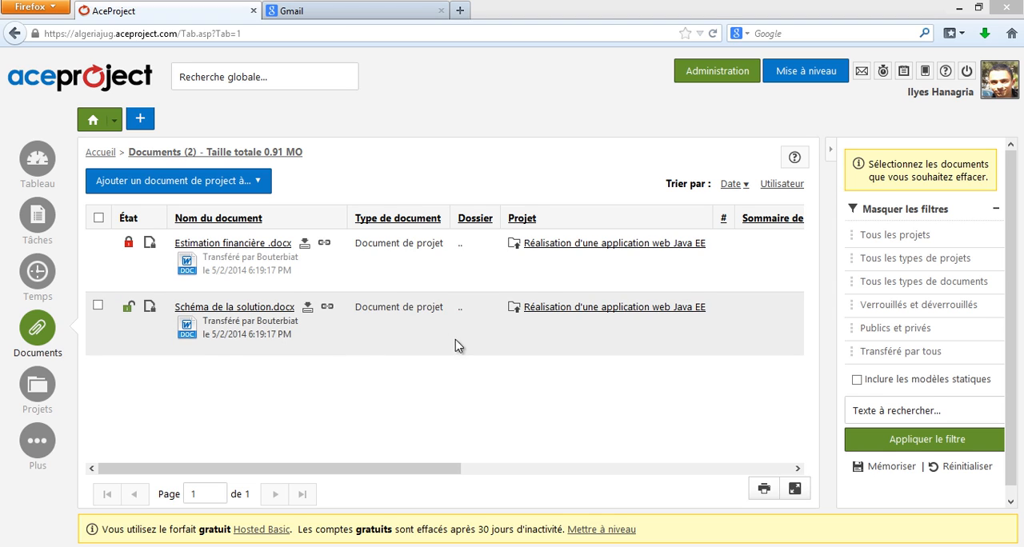
Step: Switch to Gmail and sign in with the project manager's e-mail and password, dismissing the offer to save the password
click(358, 16)
text(ai)
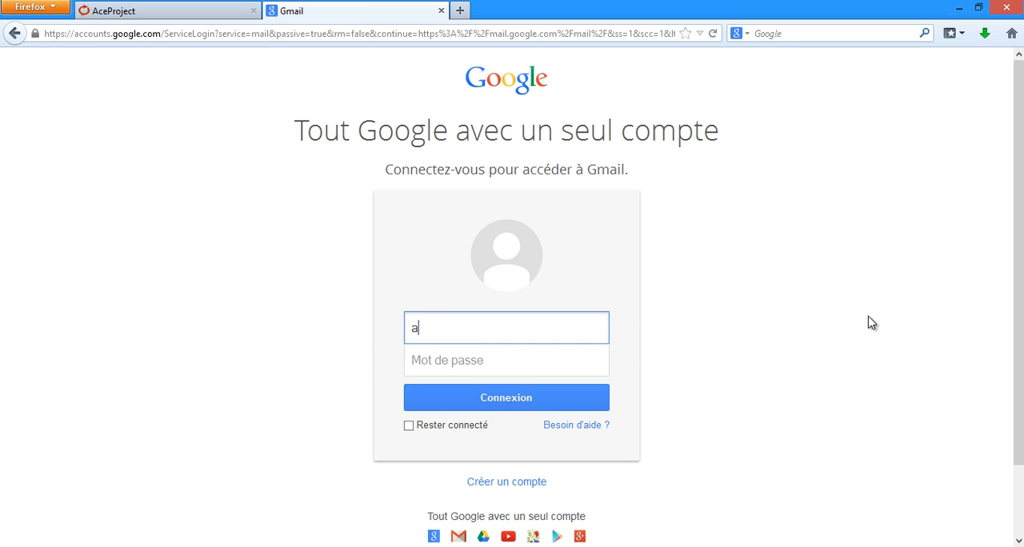
key(Down)
key(Tab)
text(*)
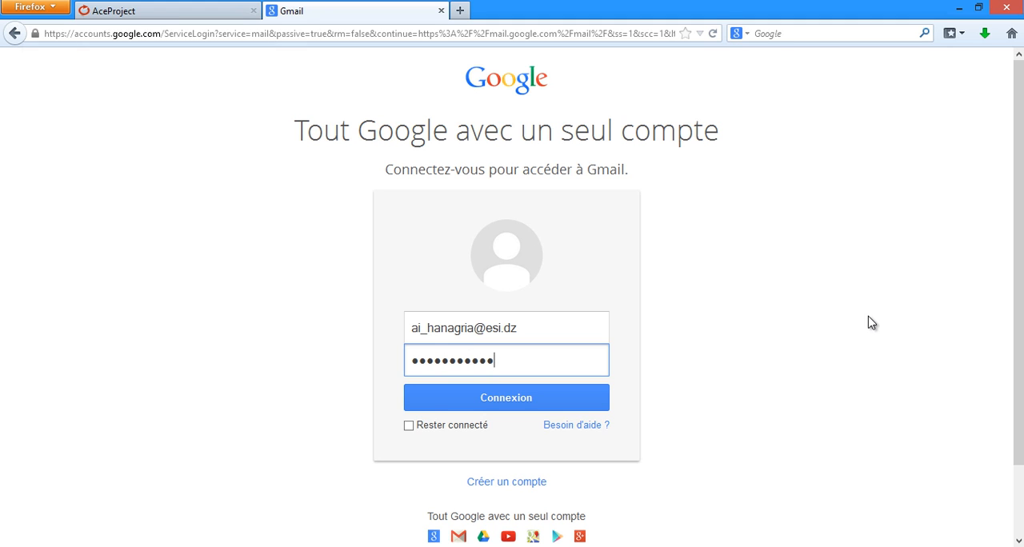
key(Return)
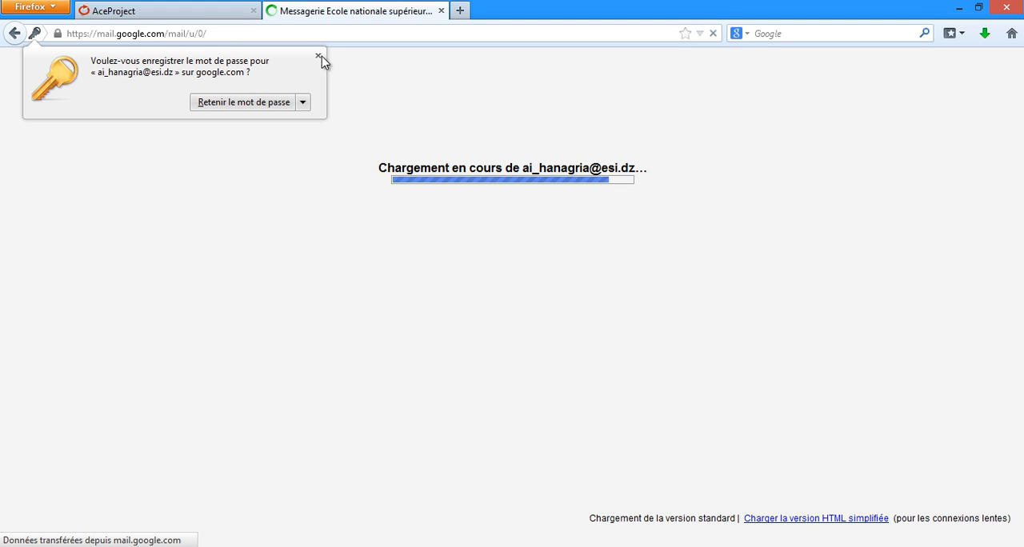
click(318, 56)
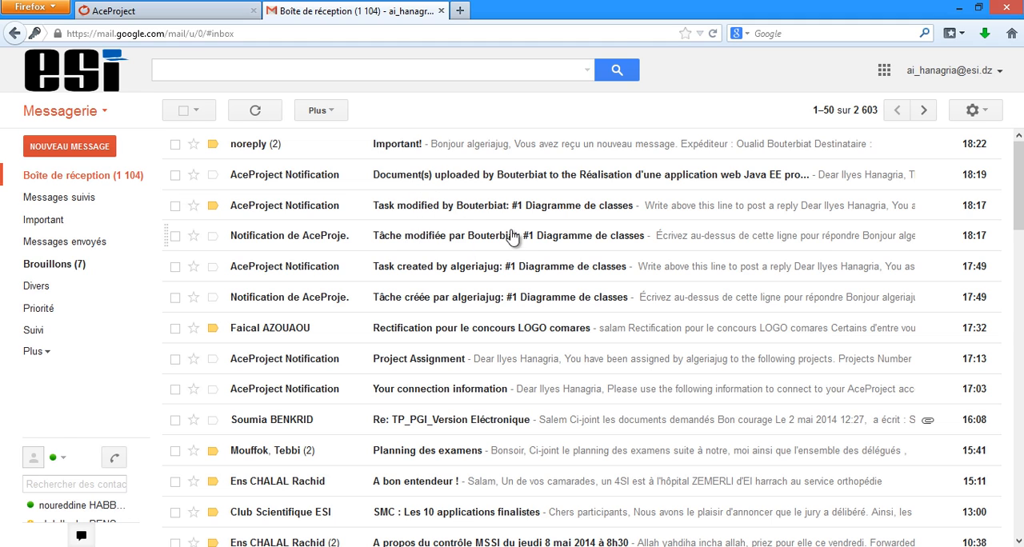
Step: Open the French "Tâche modifiée" notification for #1 Diagramme de classes, review its changes and comments, and return to the inbox
click(464, 235)
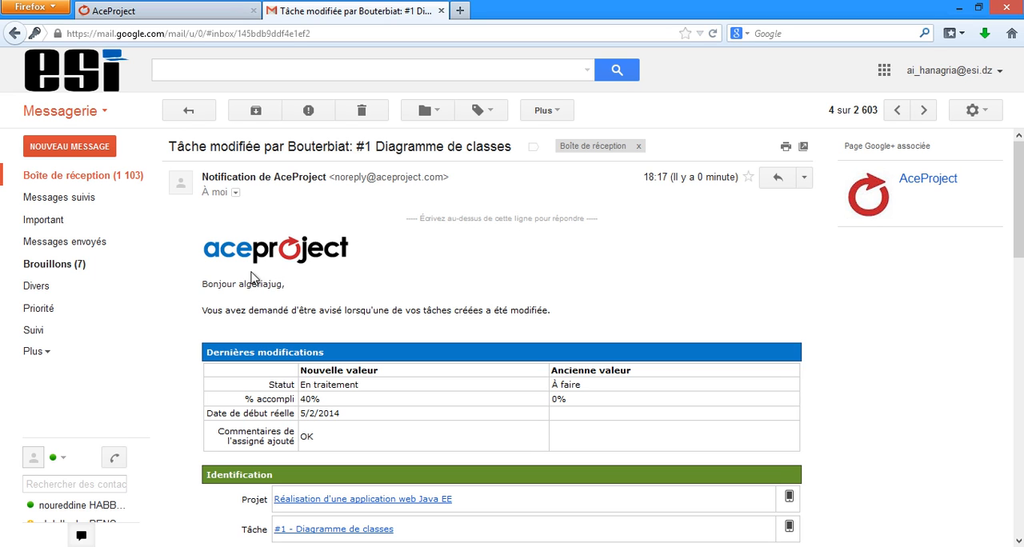
scroll(418, 269, down, 3)
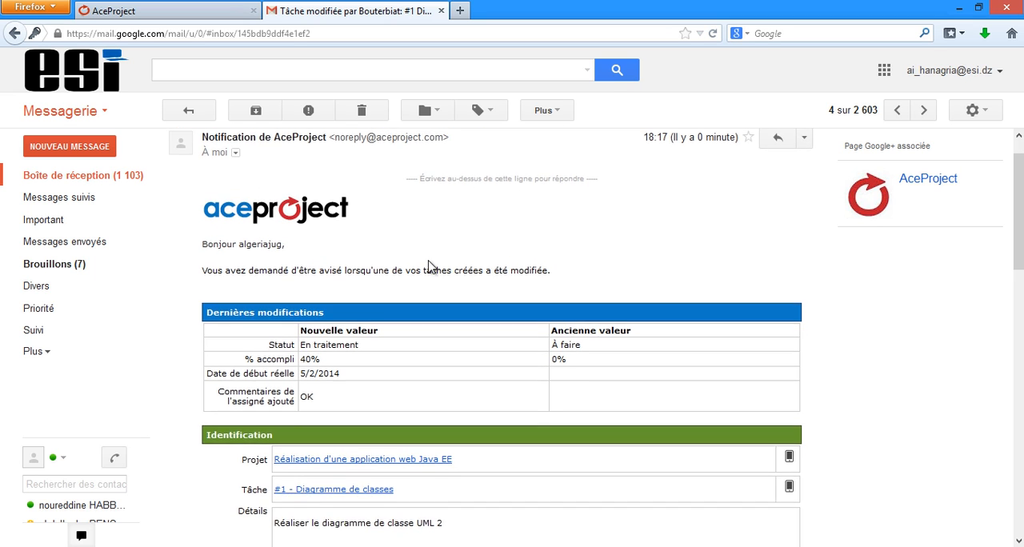
scroll(436, 256, down, 2)
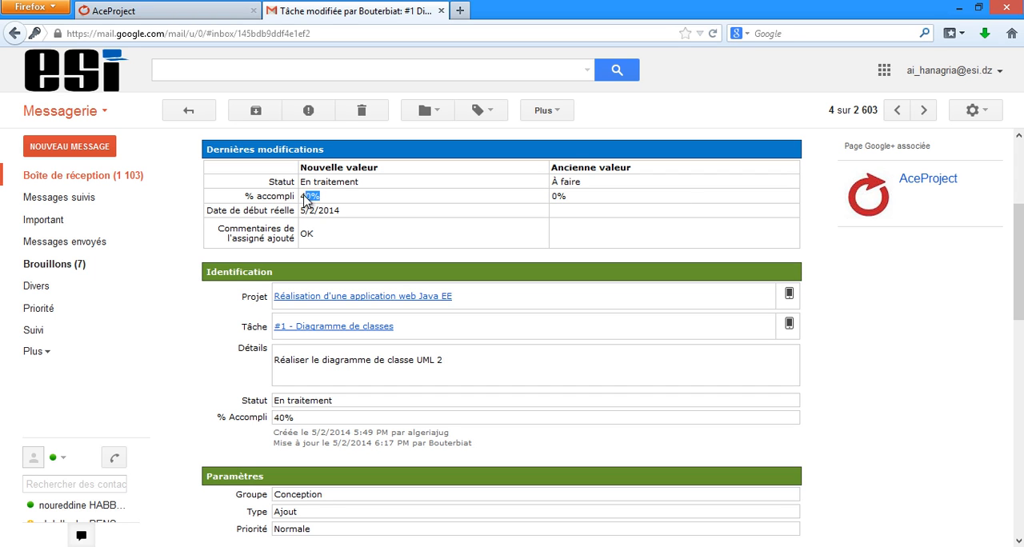
scroll(360, 228, down, 14)
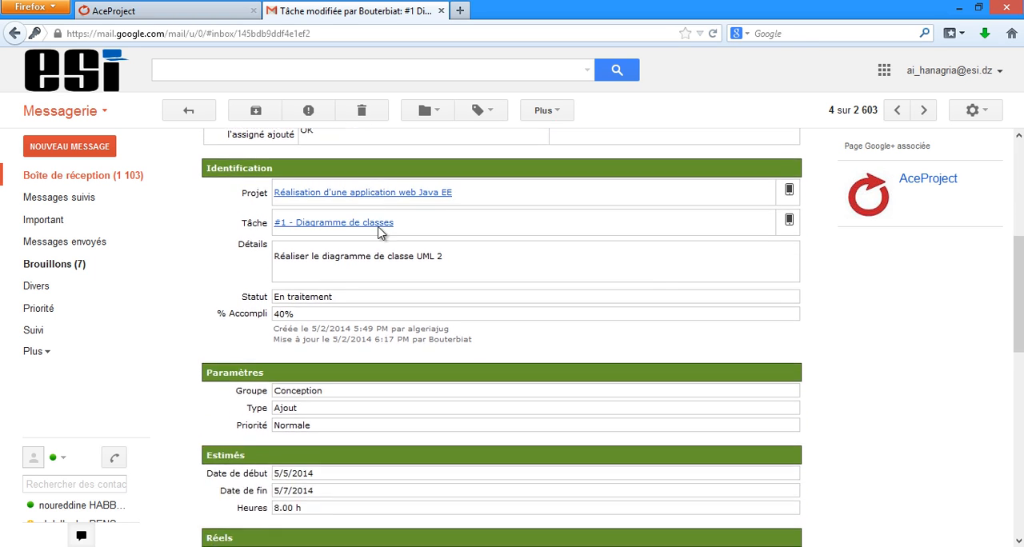
scroll(413, 238, down, 1)
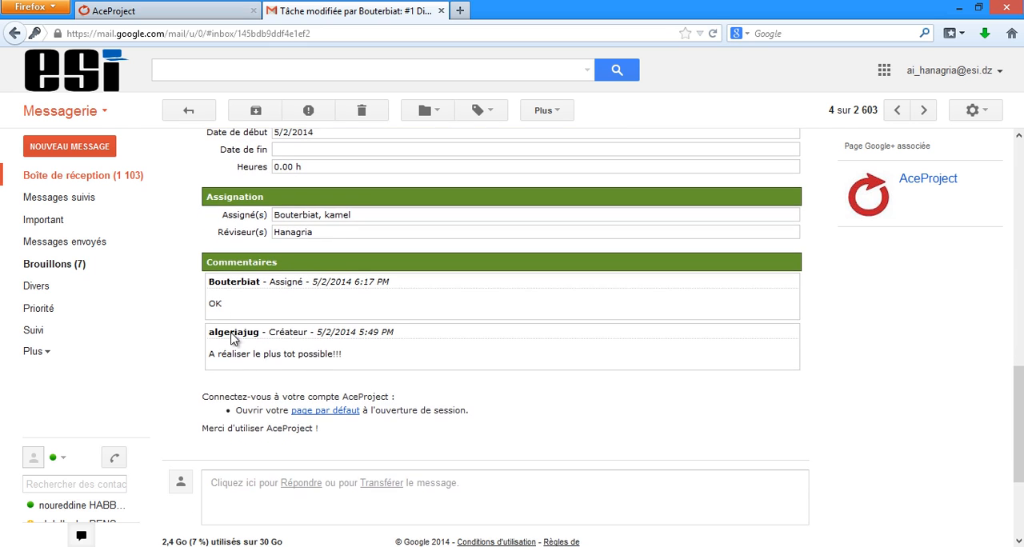
scroll(381, 305, up, 10)
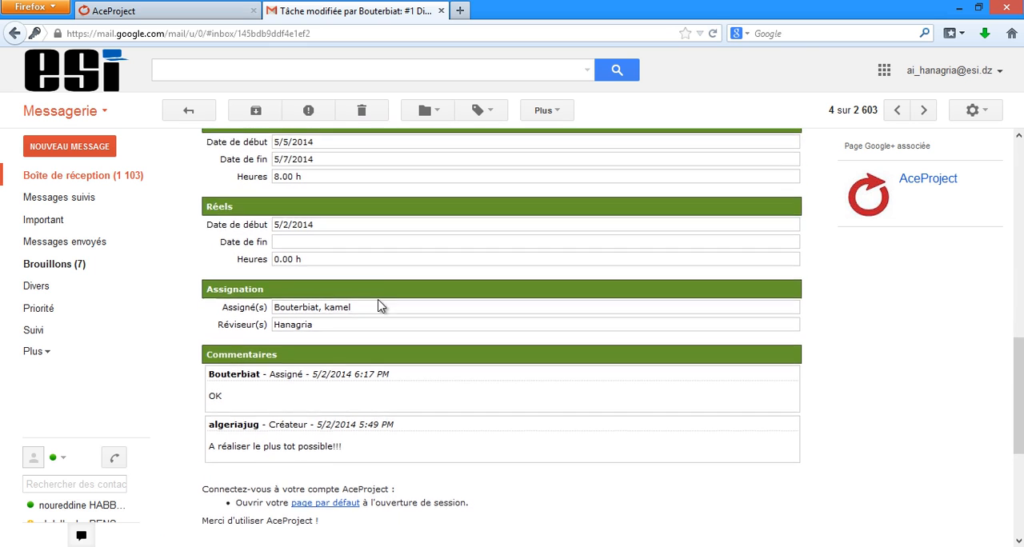
click(113, 183)
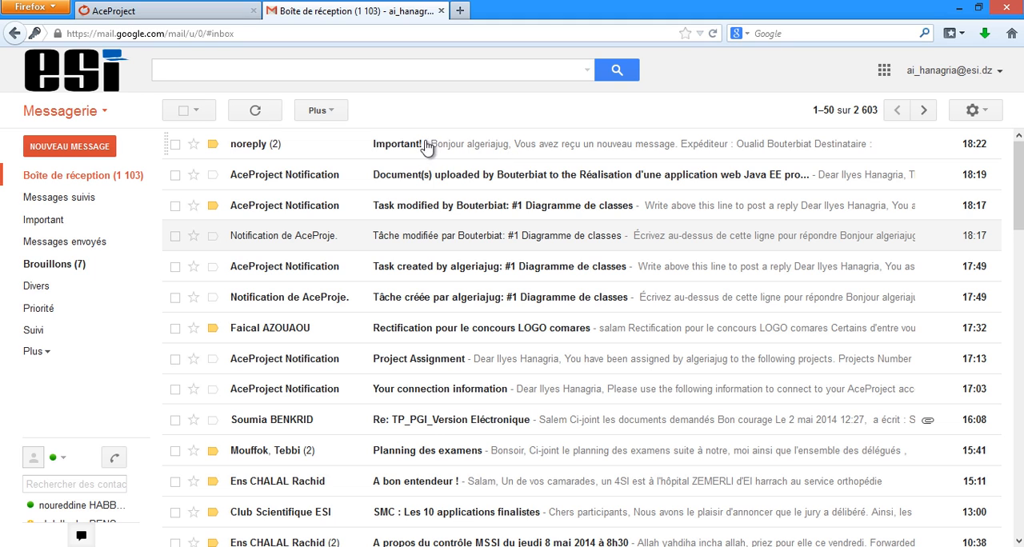
Step: Open the AceProject notification about documents uploaded to the Java EE project, review the listed files, and return to the inbox
click(450, 177)
scroll(384, 304, down, 3)
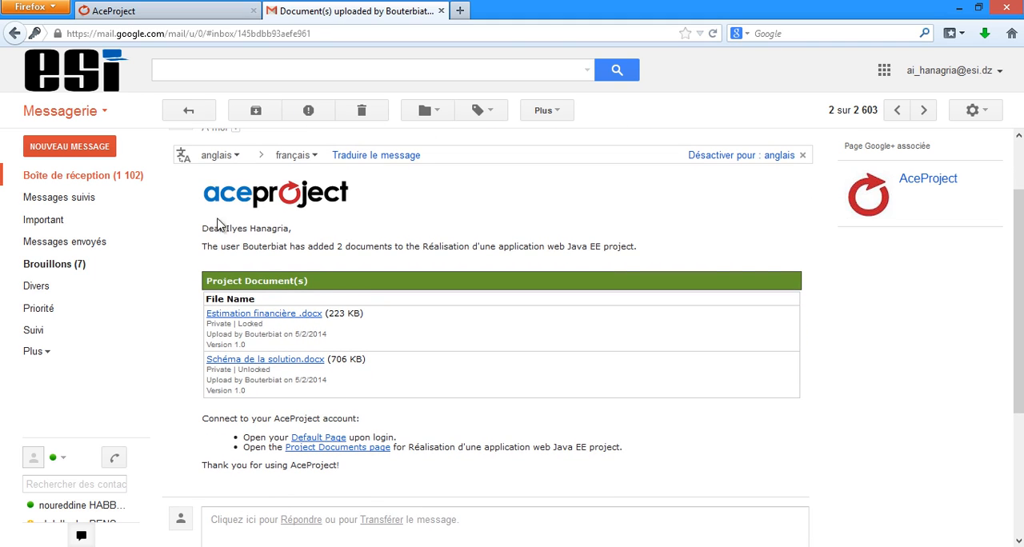
click(80, 178)
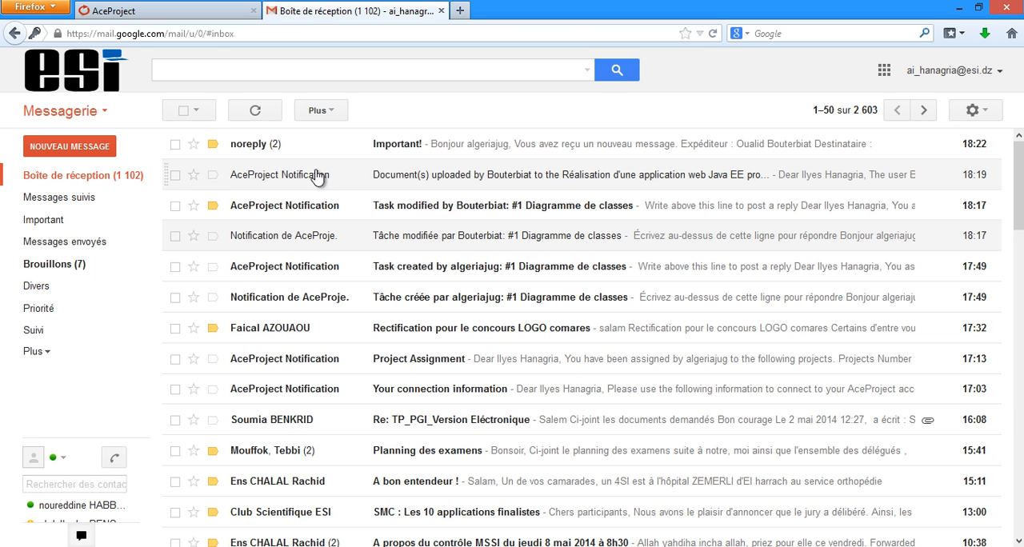
Step: Open the "Important!" notification e-mail, highlight its message text about the database problem, and return to the inbox
click(433, 146)
scroll(326, 232, down, 2)
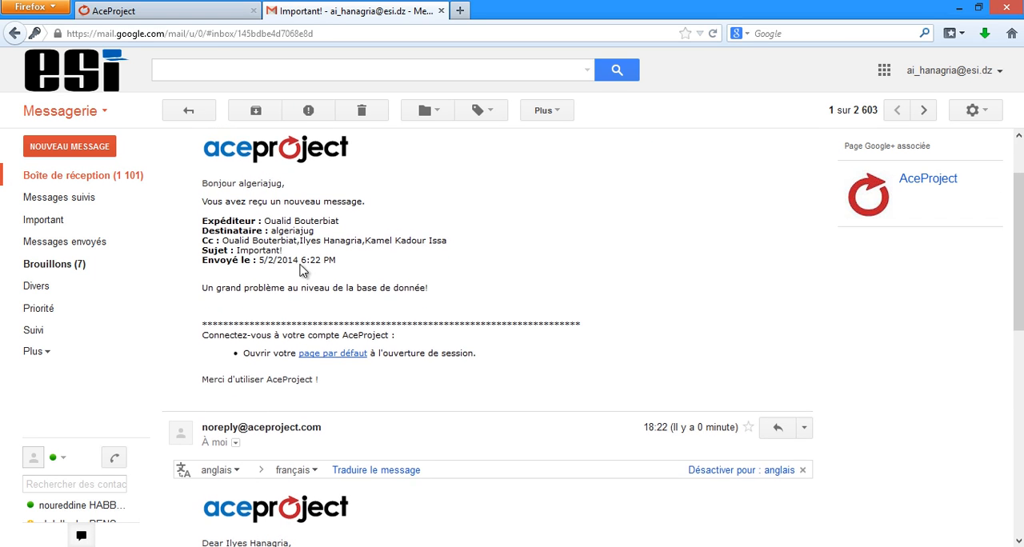
drag(201, 282, 445, 282)
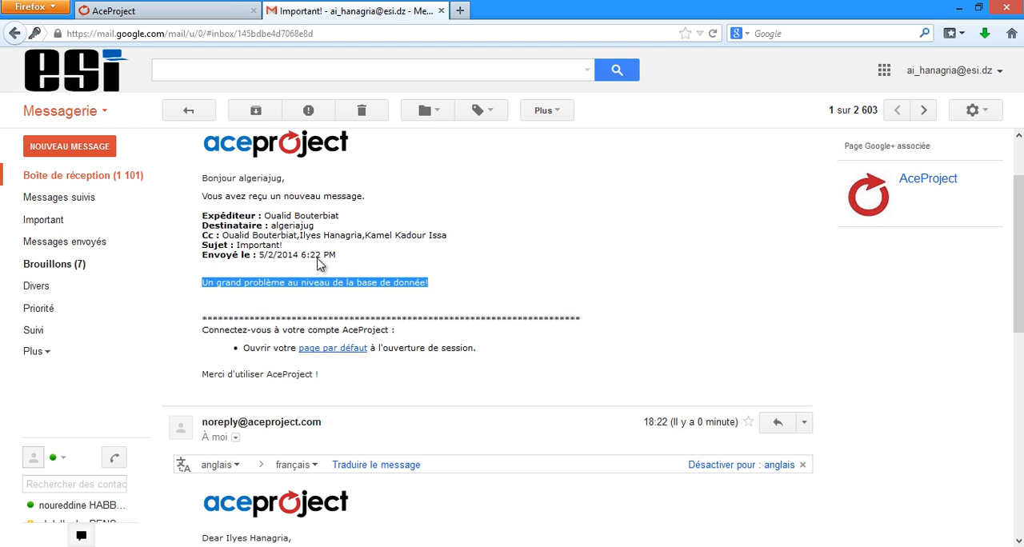
click(87, 175)
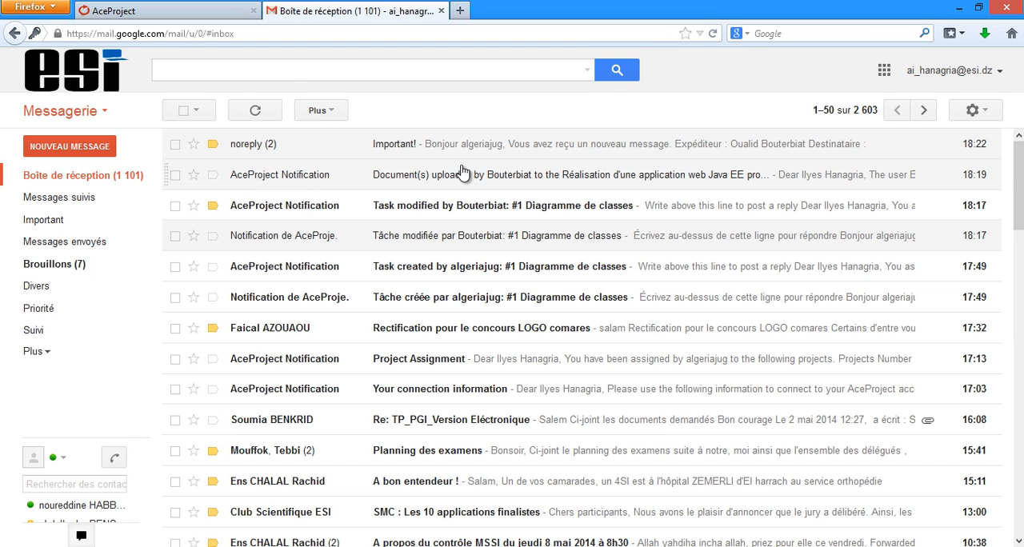
Step: Switch back to AceProject and open the home dashboard (Tableau de bord)
click(199, 18)
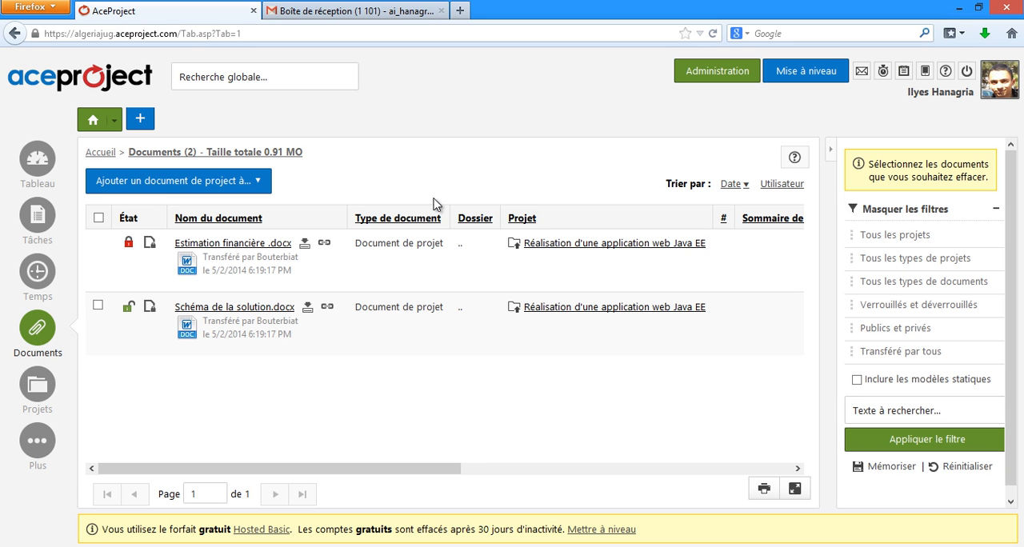
click(93, 118)
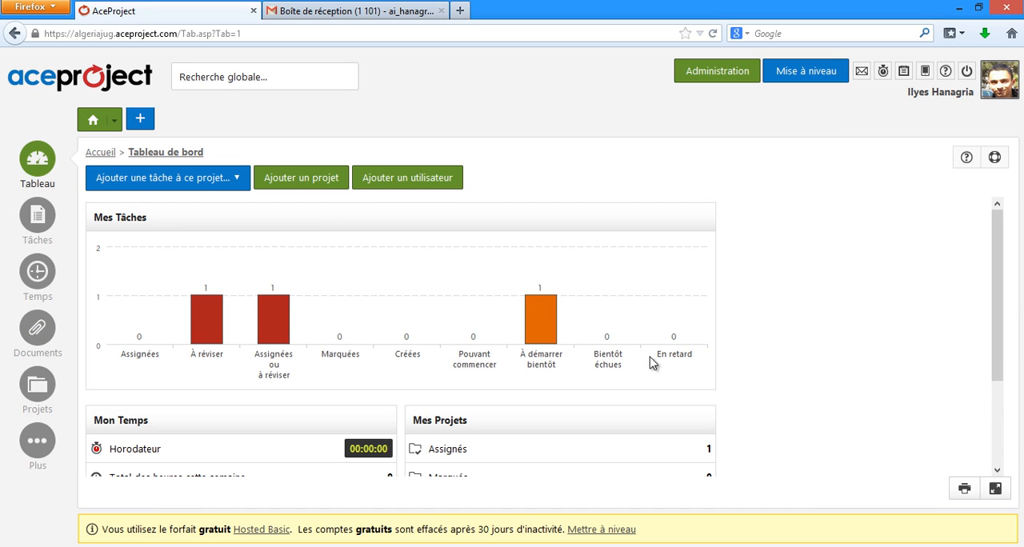
click(803, 546)
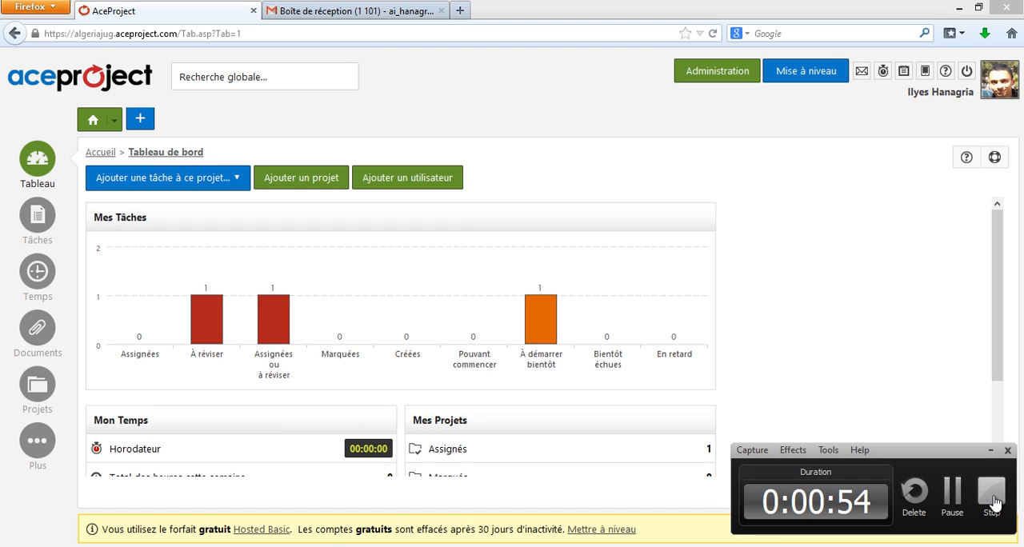